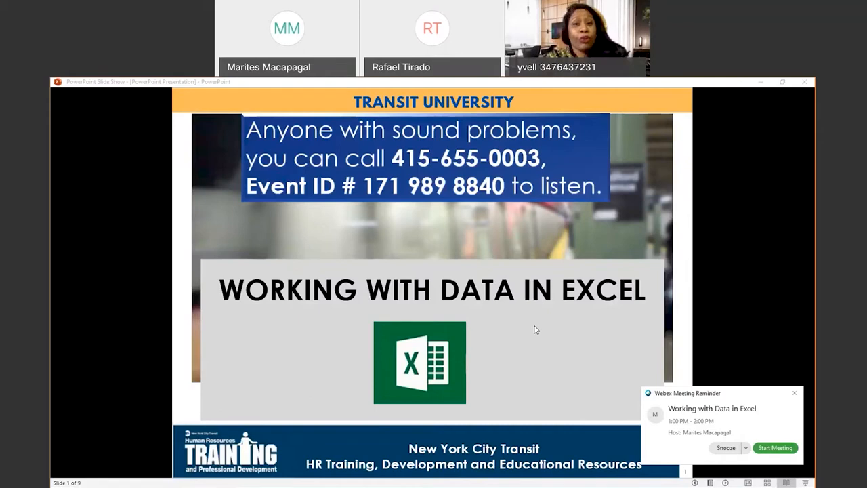
Close the Webex meeting reminder covering the 'Working with Data in Excel' title slide
click(794, 394)
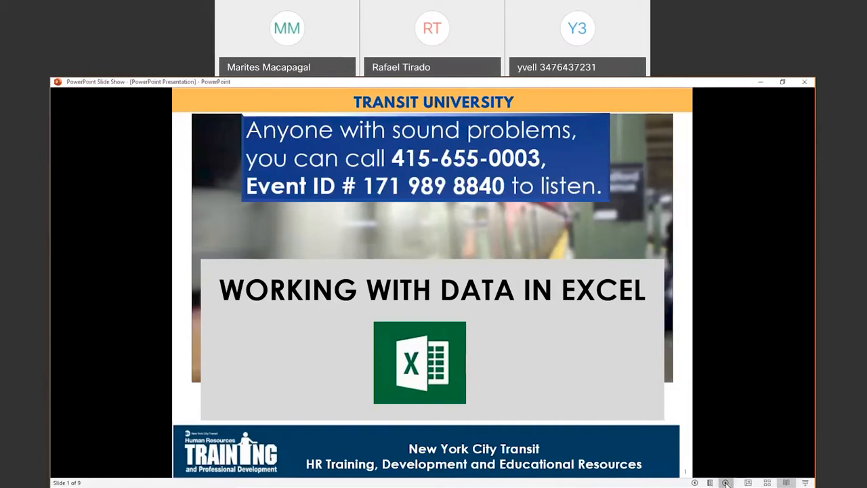
Advance the slide show to the Learning Objectives slide, slide 2 of 9
key(Right)
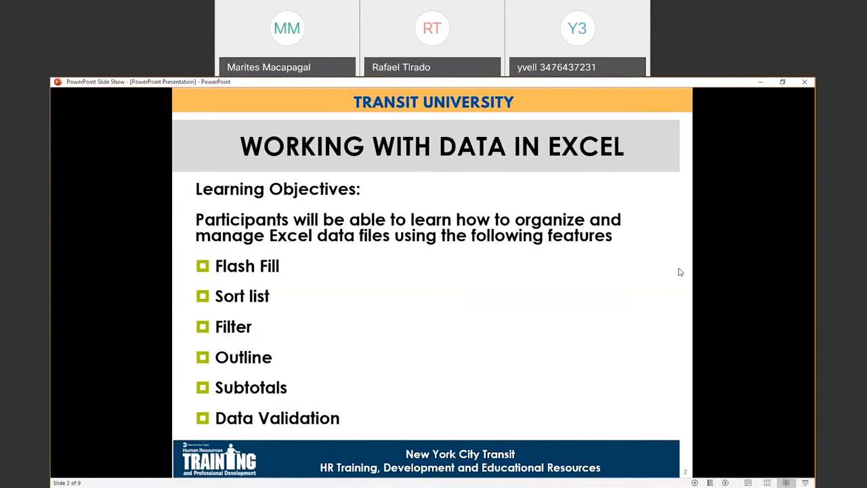
Minimize the slide show and switch to the Data for Practice1 Excel workbook
click(762, 82)
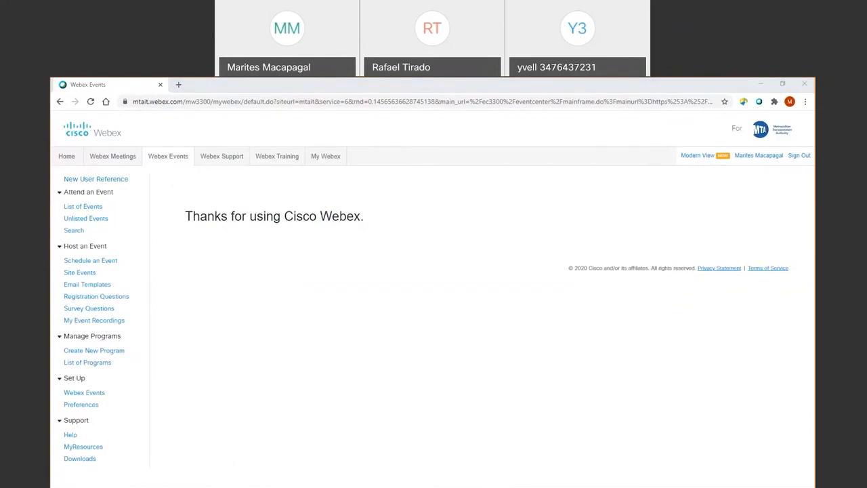
key(alt+Tab)
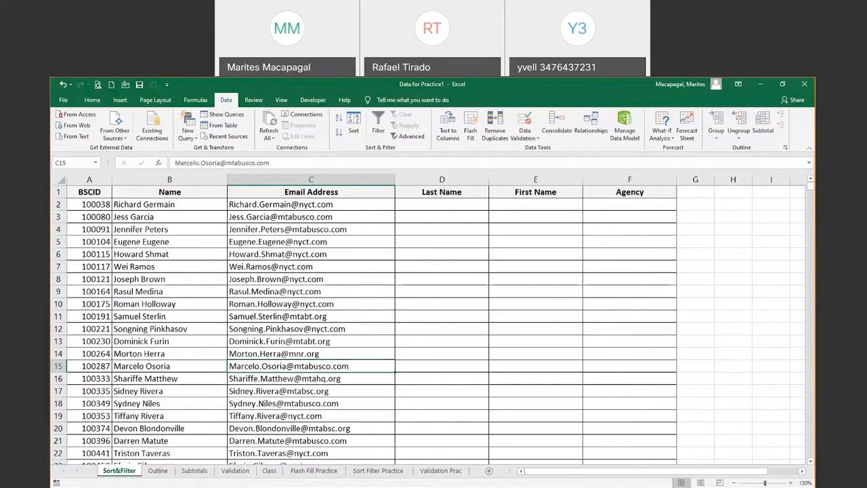
Select cell D2 under Last Name on the Sort&Filter sheet
click(439, 202)
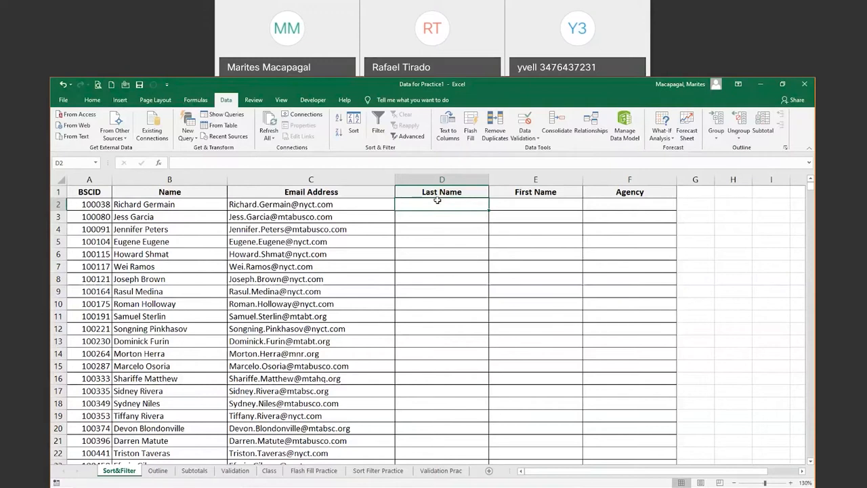
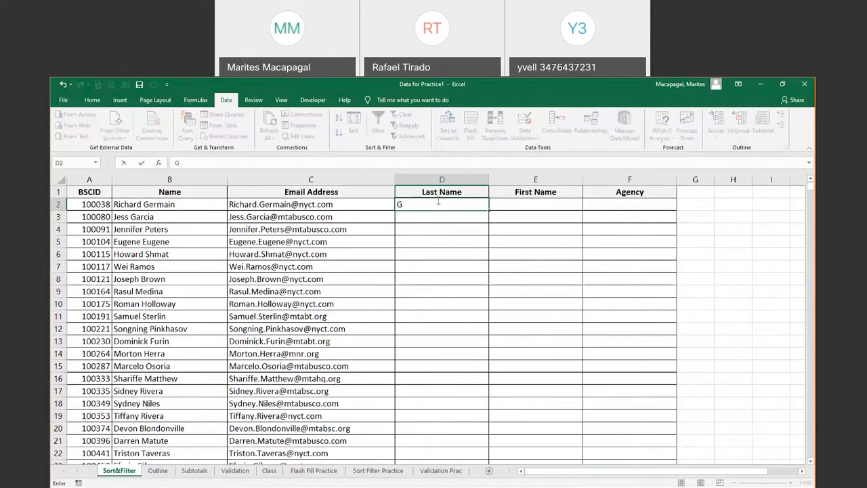
Enter Germain in D2 and Garcia in D3 so Flash Fill completes every surname
key(Return)
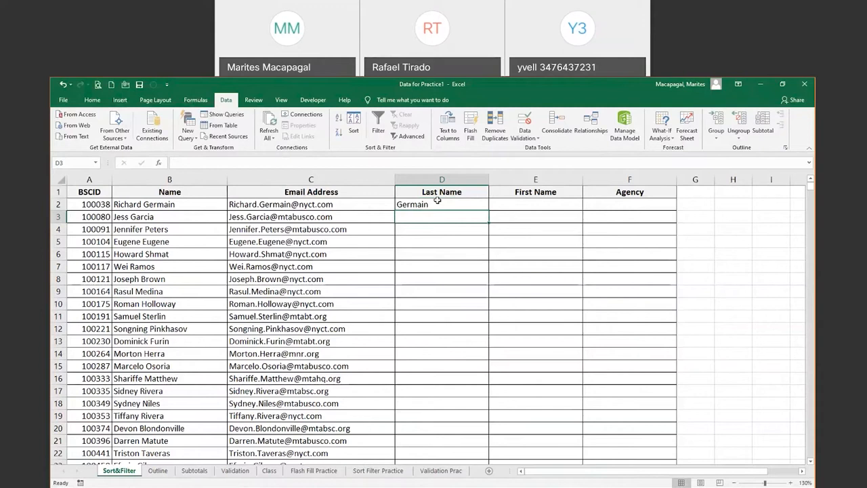
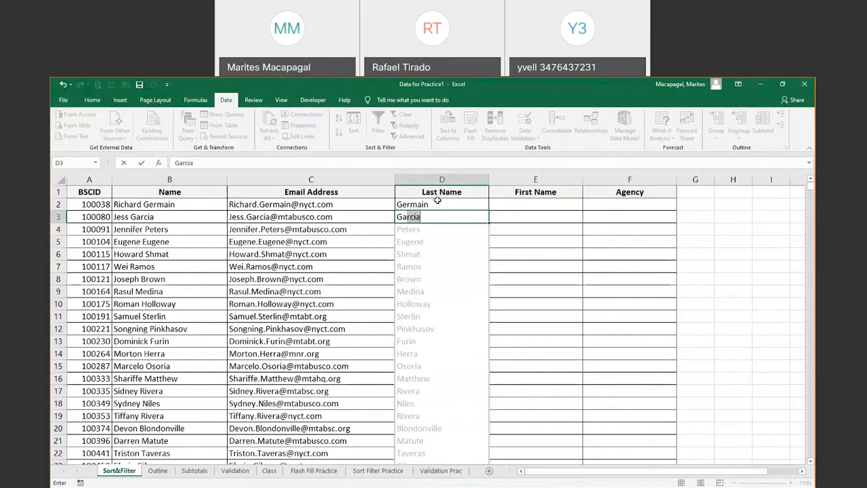
key(Return)
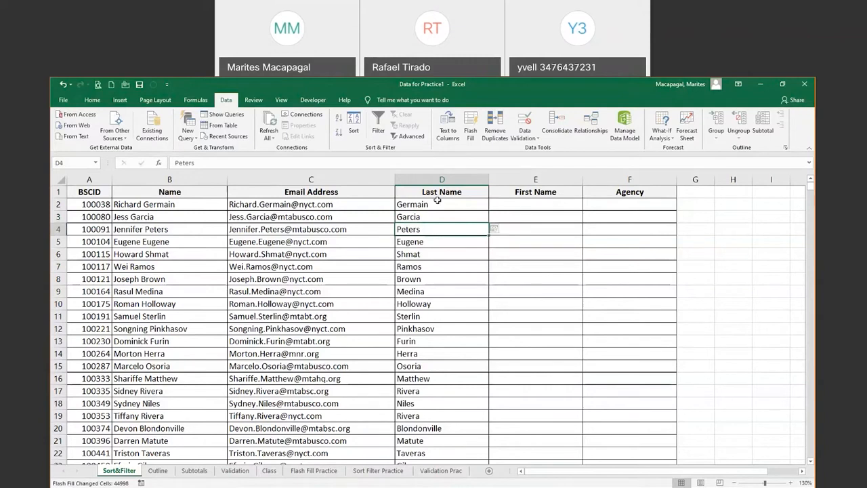
key(ctrl+shift+Down)
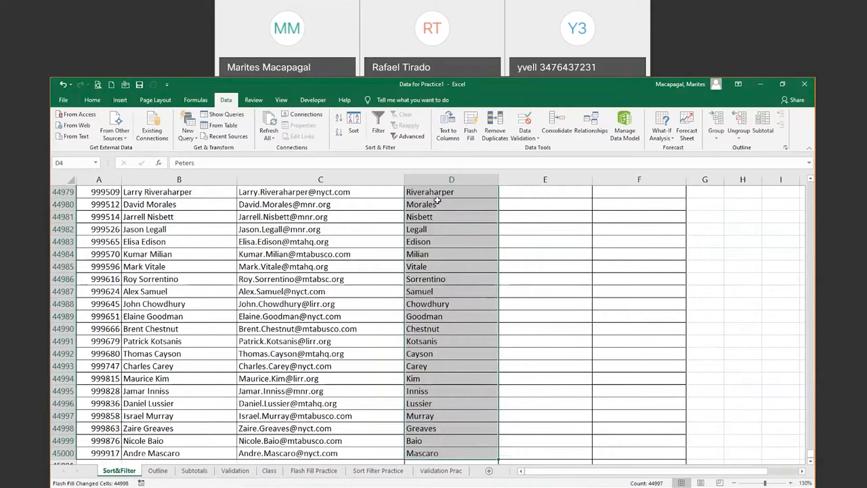
key(ctrl+Home)
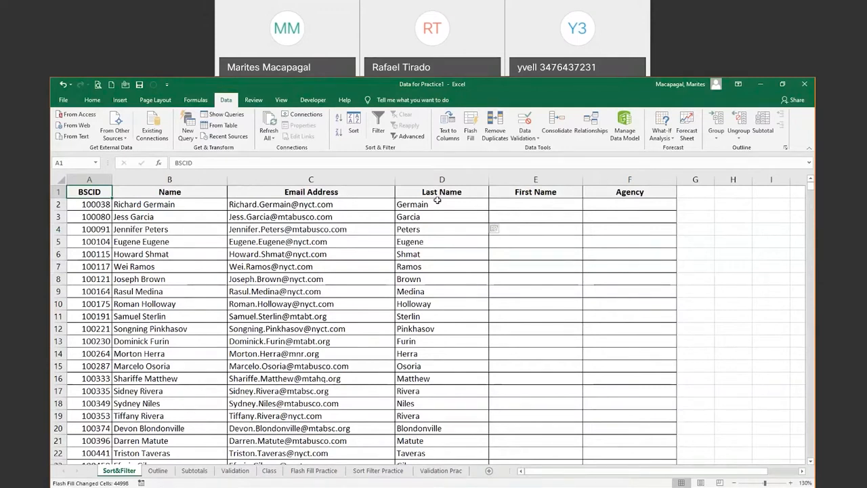
click(535, 203)
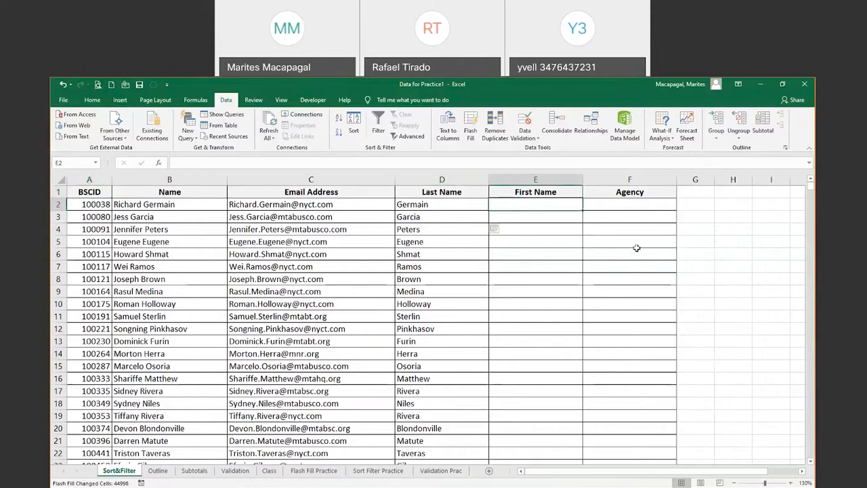
Enter Richard in E2 and start J in E3 so Flash Fill fills all first names
text(Ri)
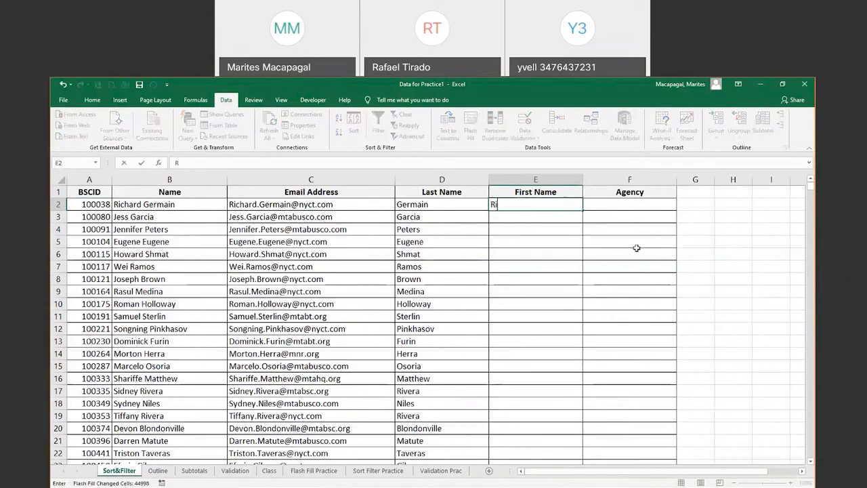
text(chard)
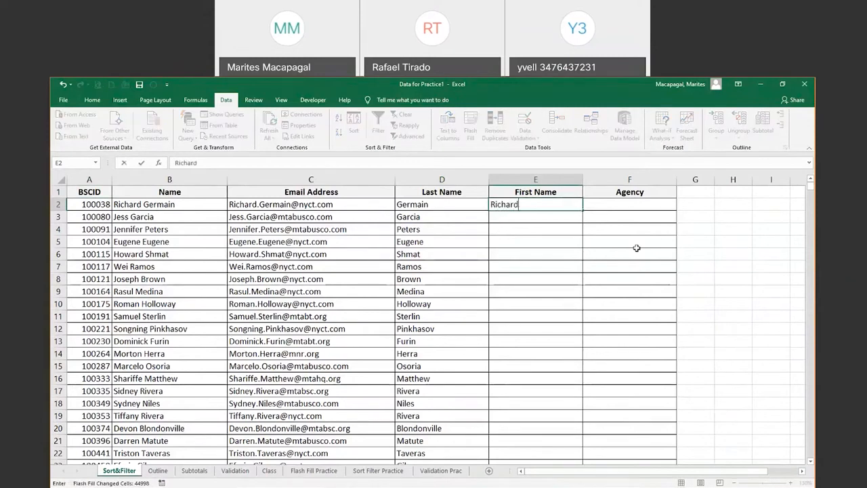
key(Return)
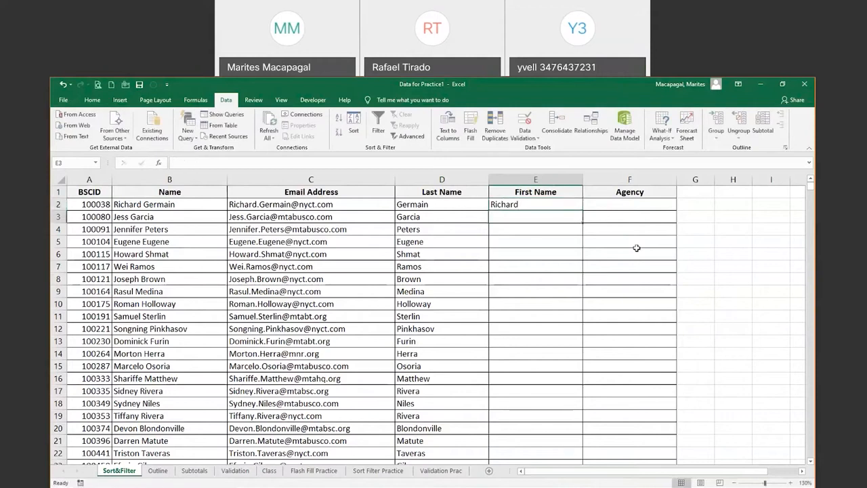
text(Jess)
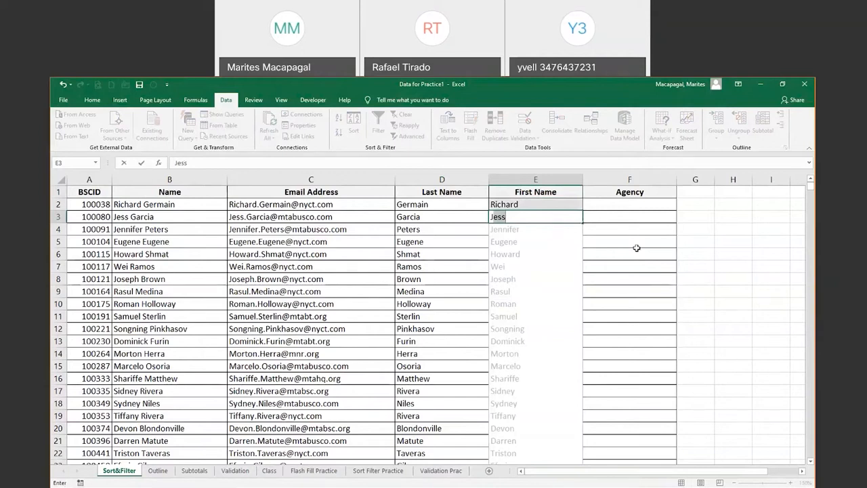
key(Return)
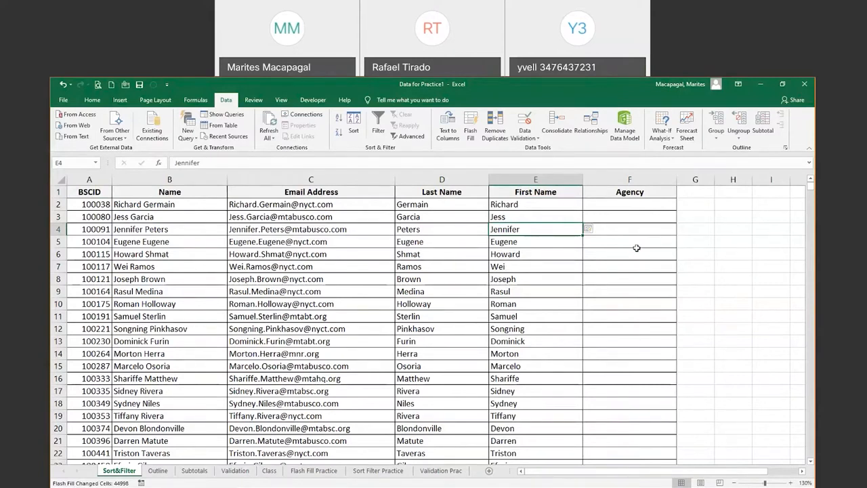
click(63, 99)
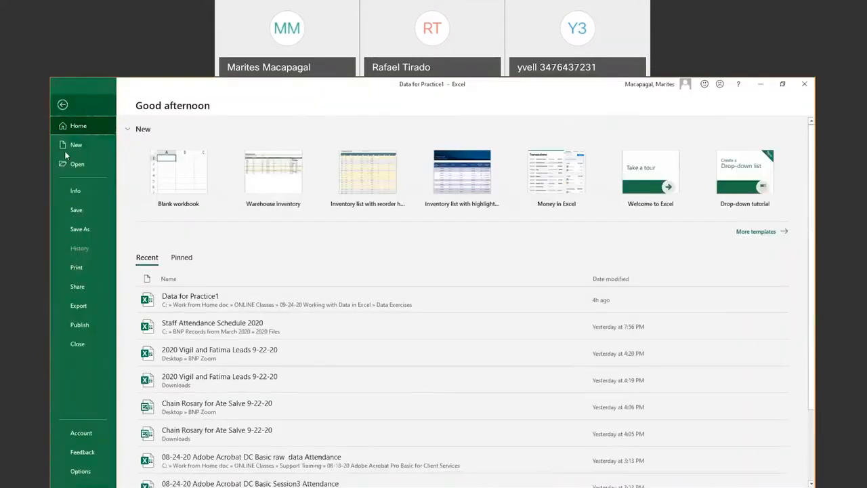
click(81, 473)
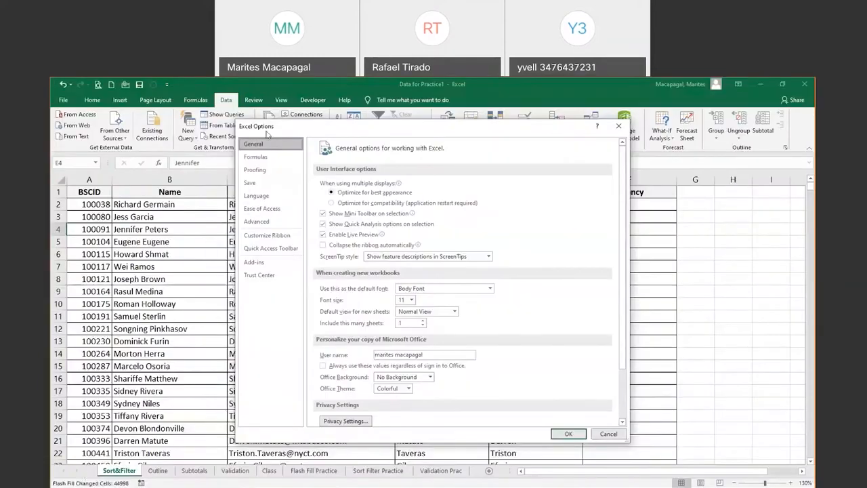
drag(245, 119, 212, 84)
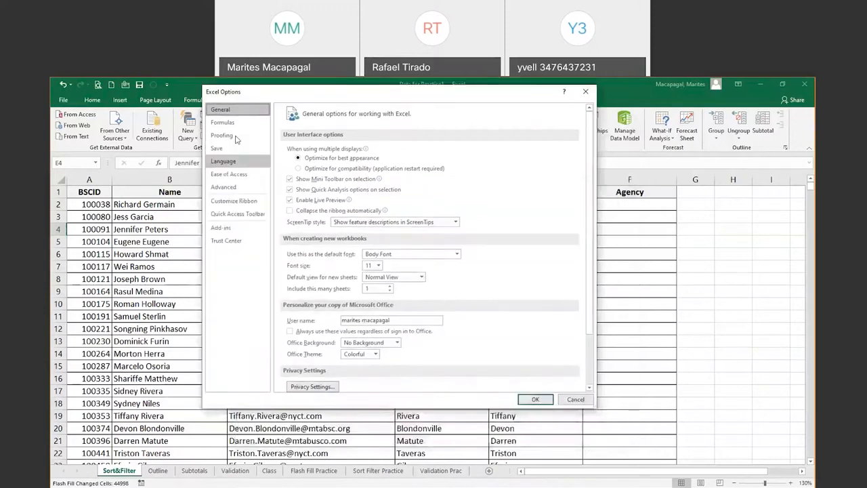
click(222, 192)
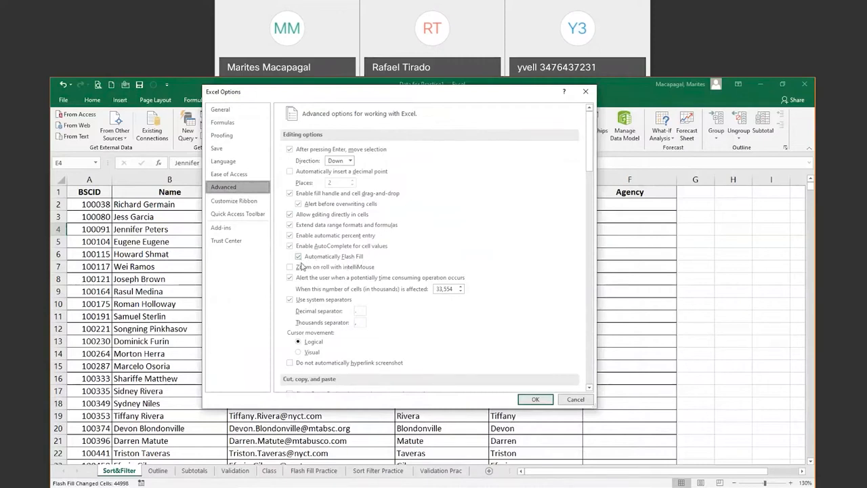
click(576, 399)
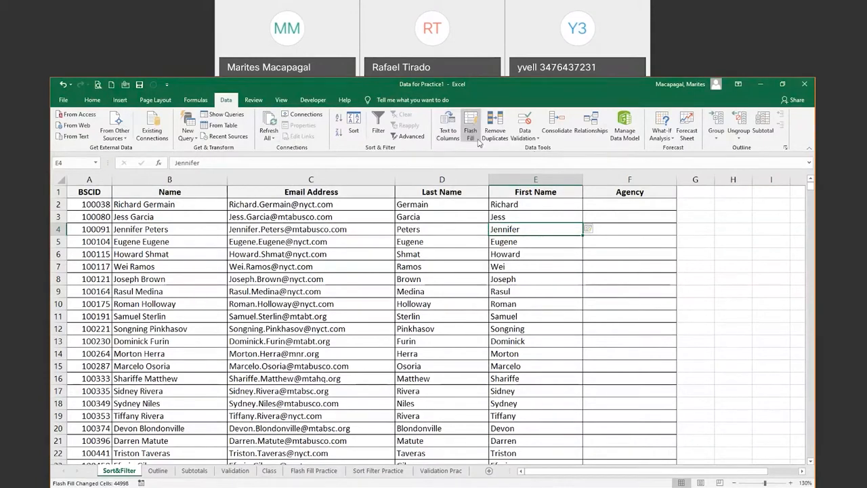
Flash Fill the Agency column from nyct in F2 and m in F3, then reselect F2
click(622, 204)
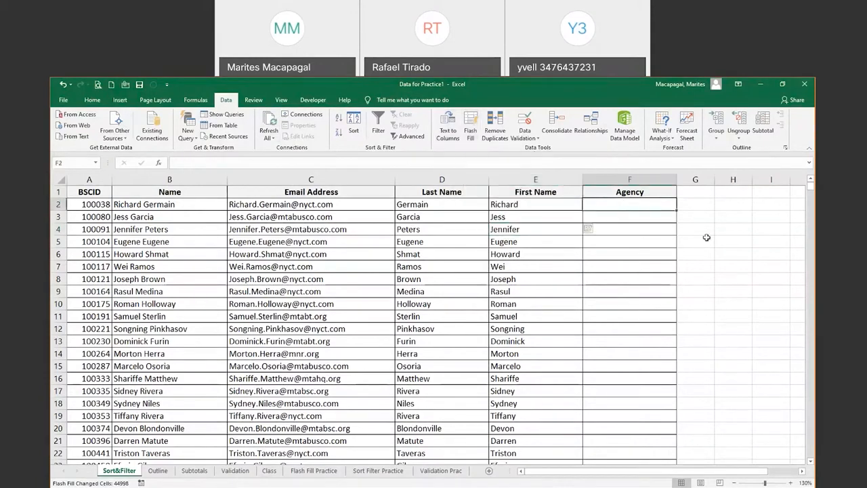
text(n)
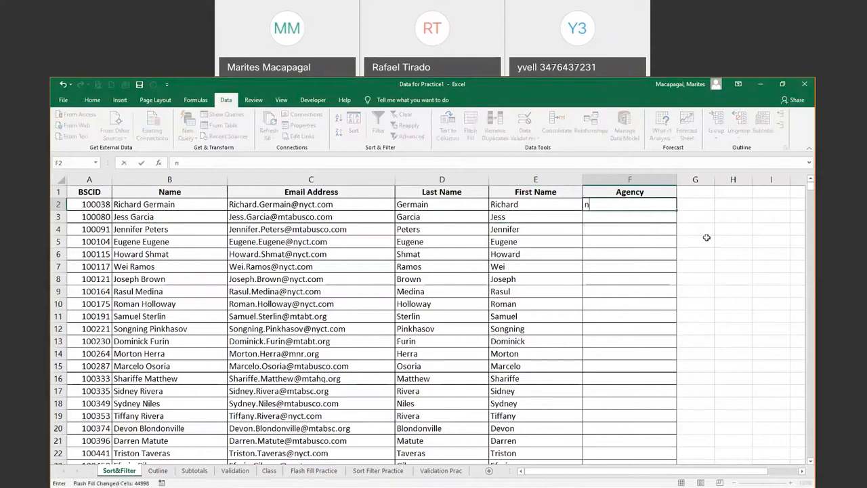
text(yct)
key(Return)
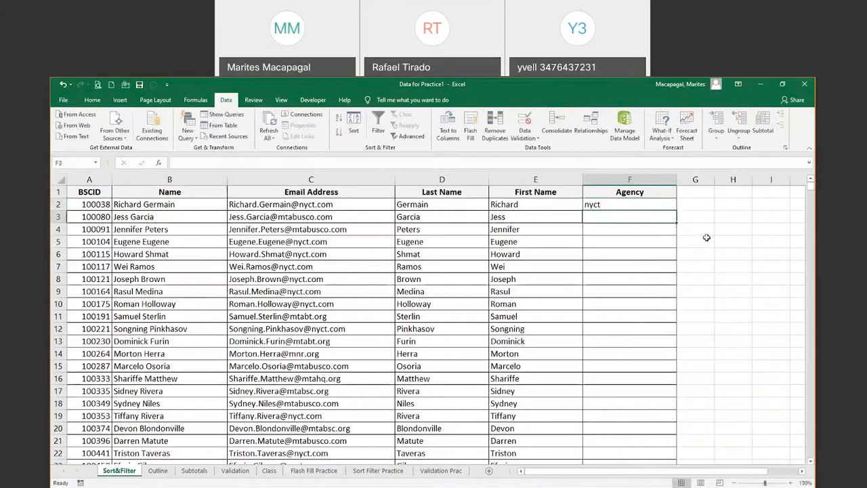
text(mtabusco)
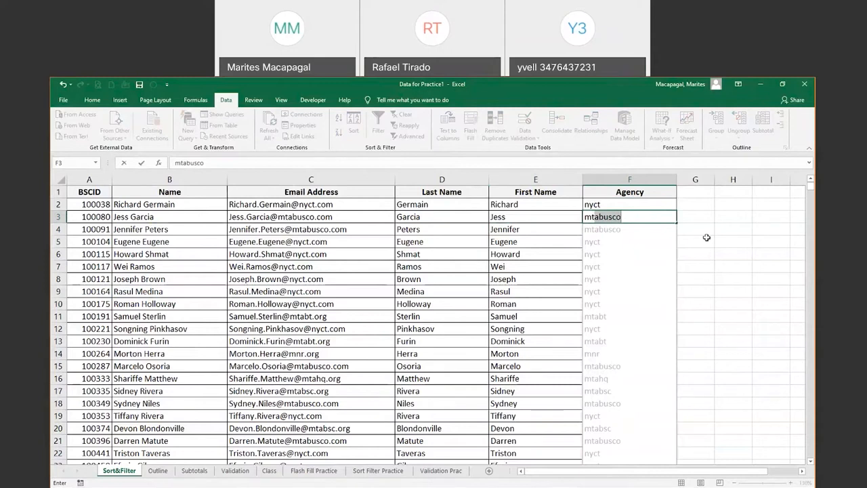
key(Return)
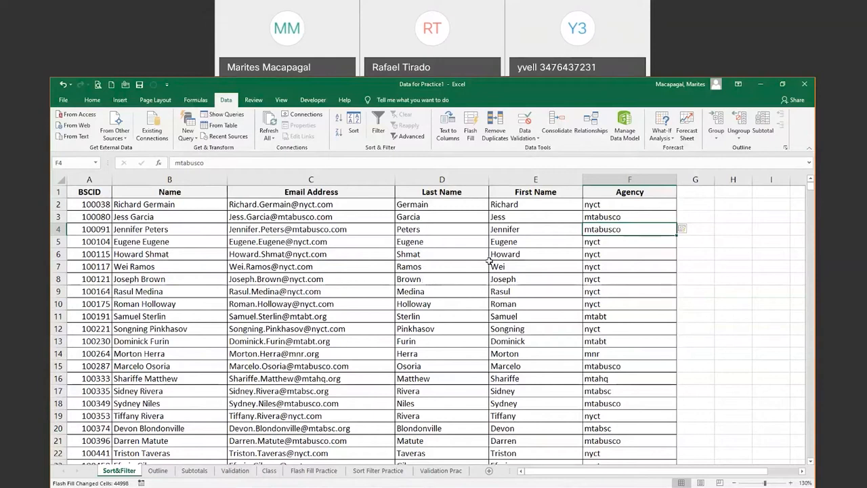
click(428, 281)
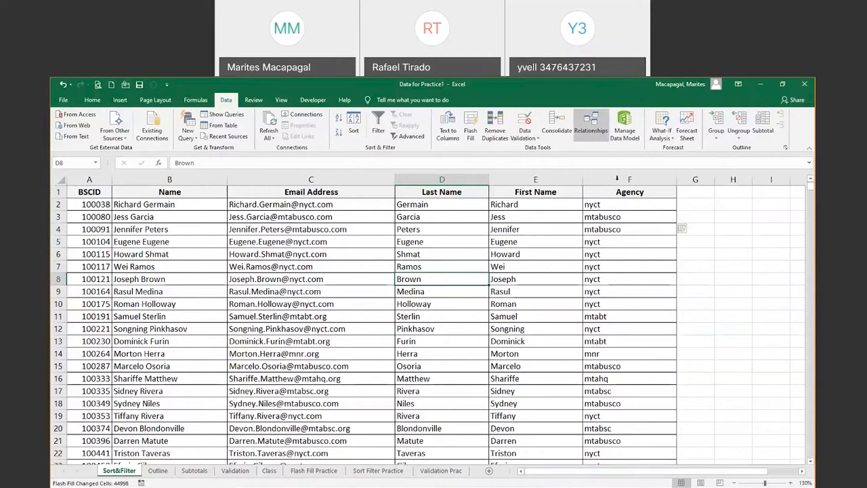
click(617, 204)
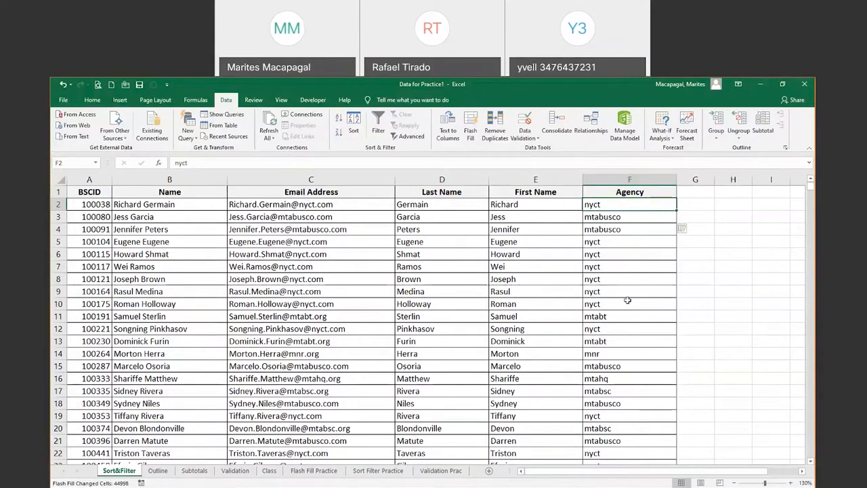
Sort the table by Agency A to Z, then Z to A, and open the Sort dialog
click(337, 123)
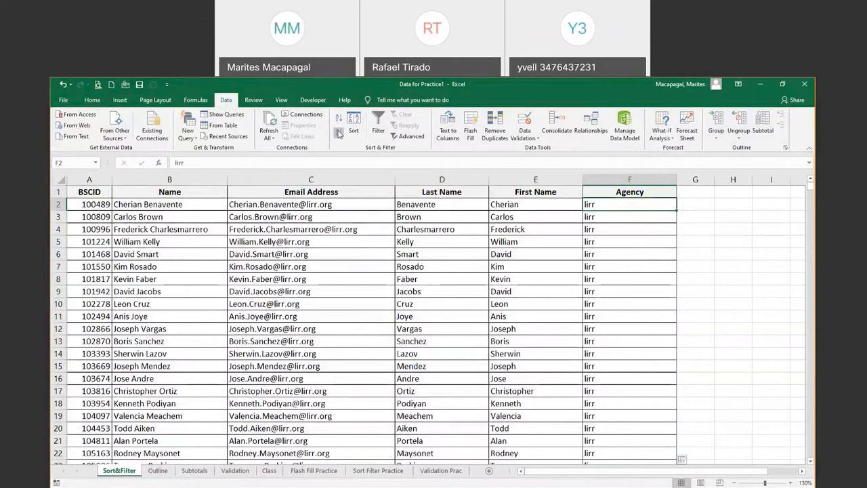
click(338, 134)
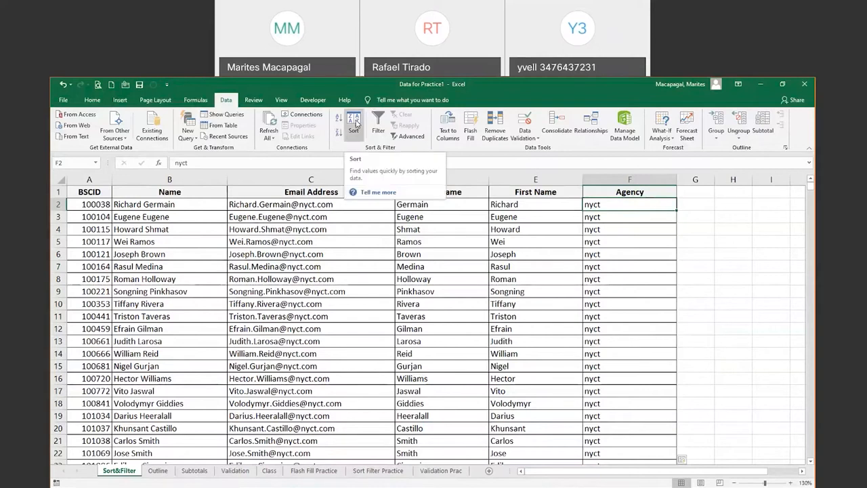
click(353, 122)
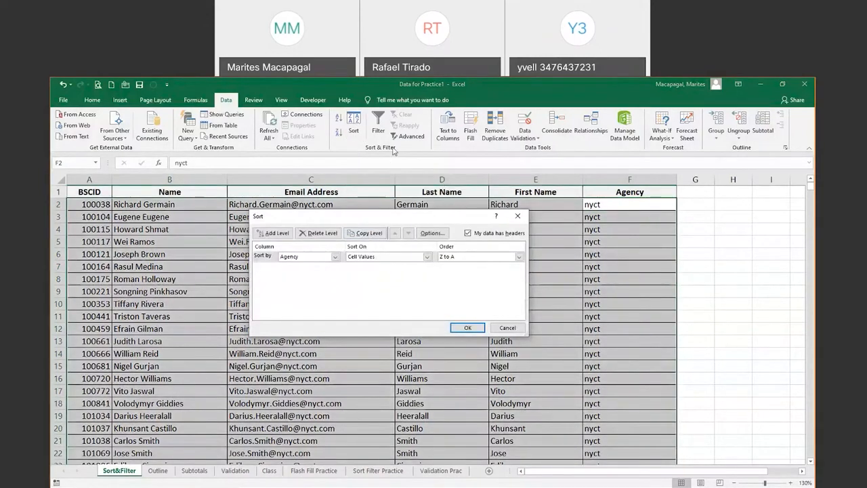
Add Last Name and First Name as the second and third sort levels
drag(393, 151, 406, 151)
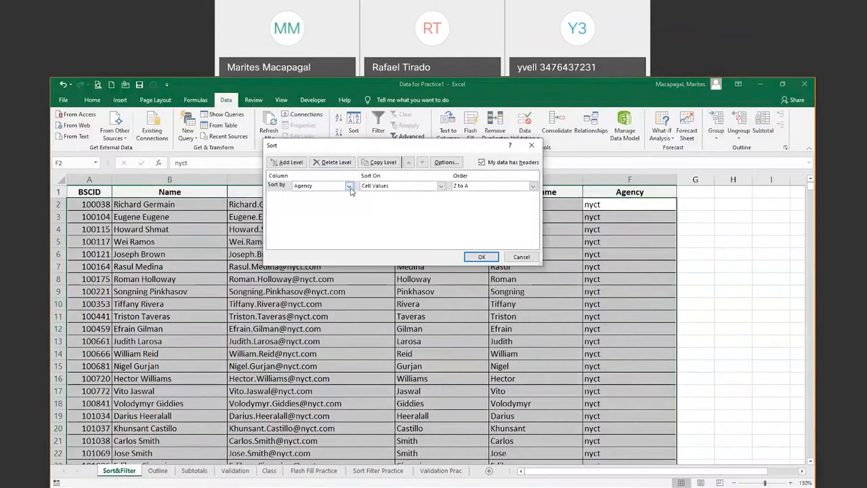
click(276, 163)
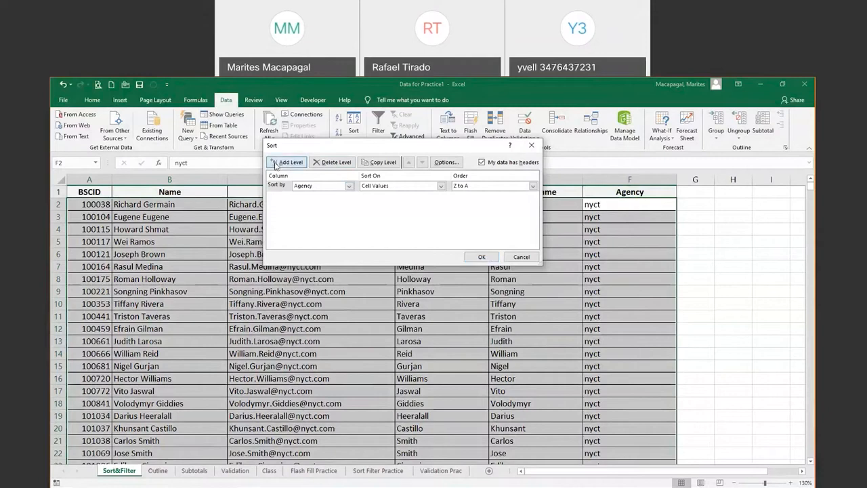
click(348, 197)
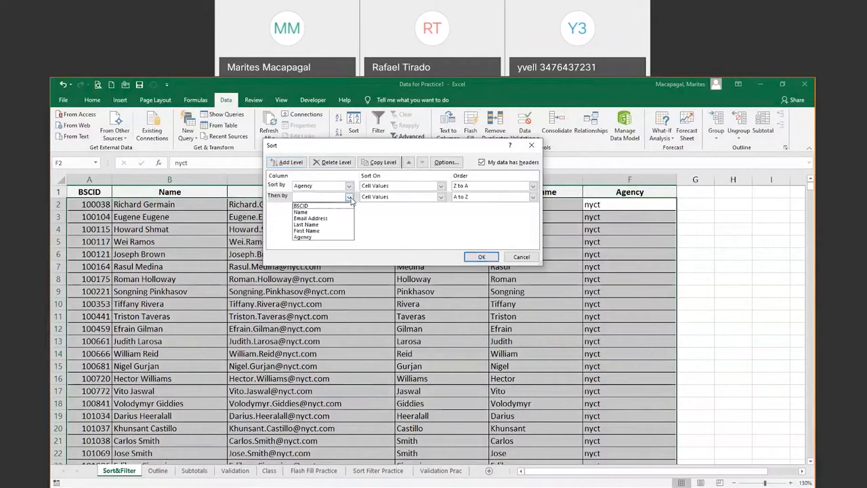
click(332, 224)
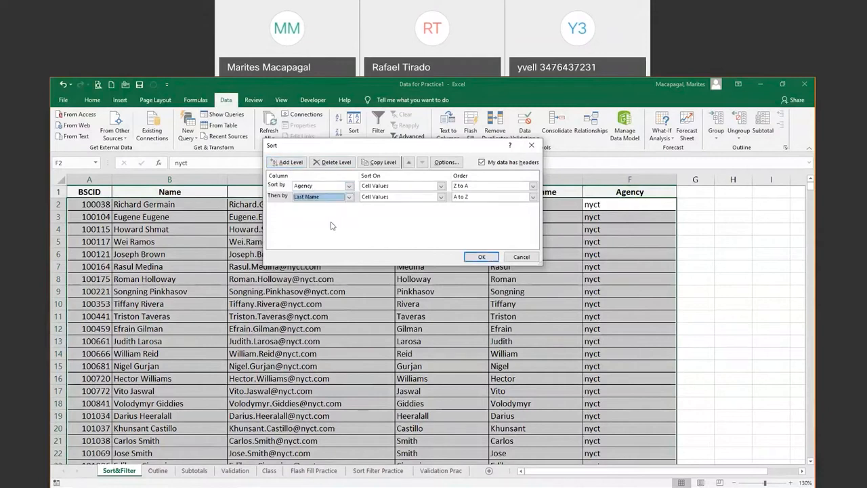
click(290, 163)
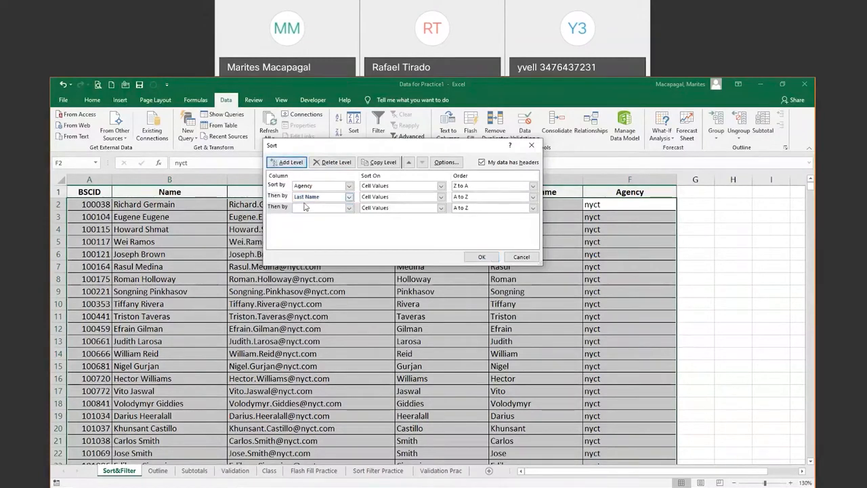
click(350, 208)
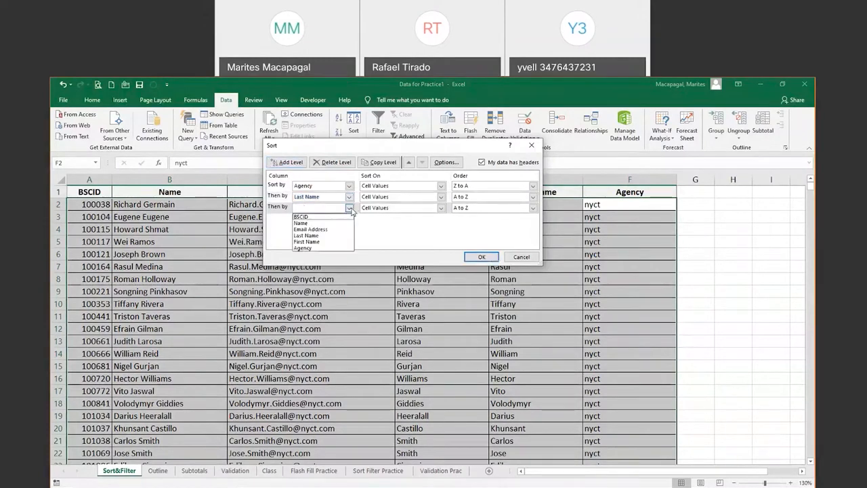
click(323, 241)
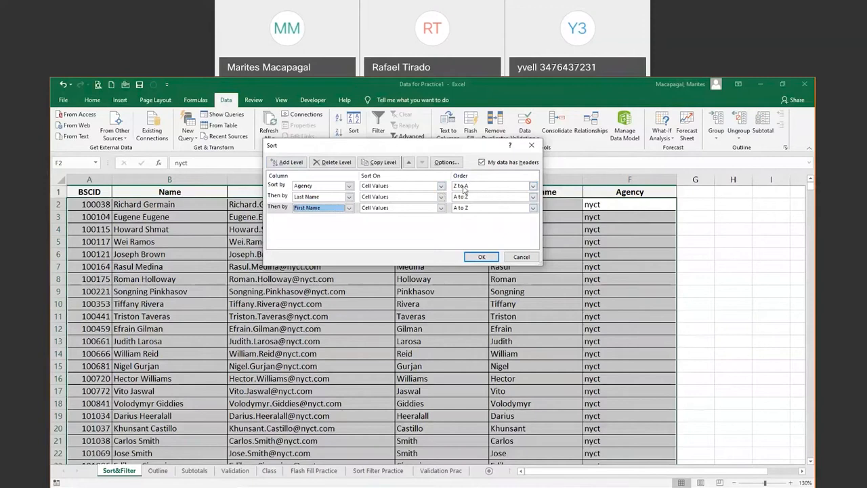
Change the Agency level to A to Z and apply the three-level sort
click(533, 186)
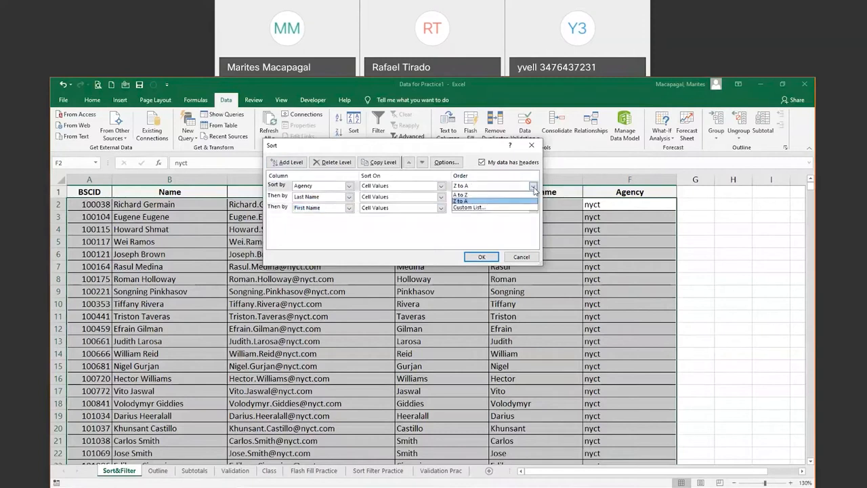
click(489, 196)
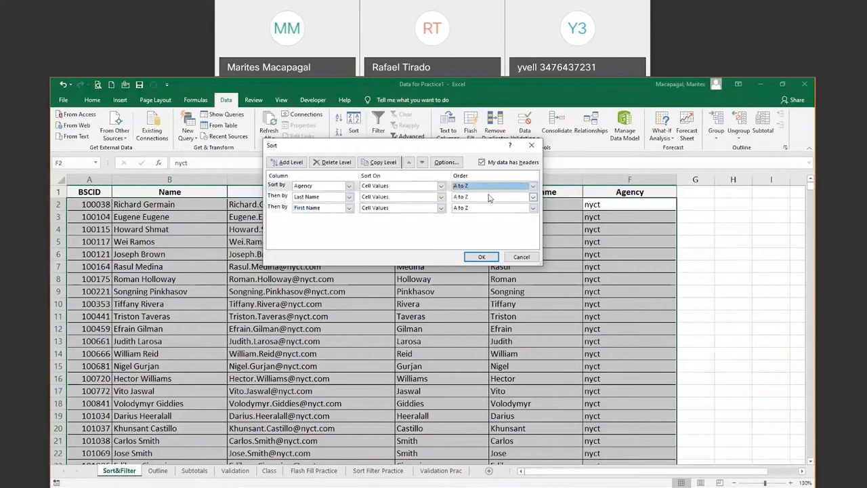
click(480, 259)
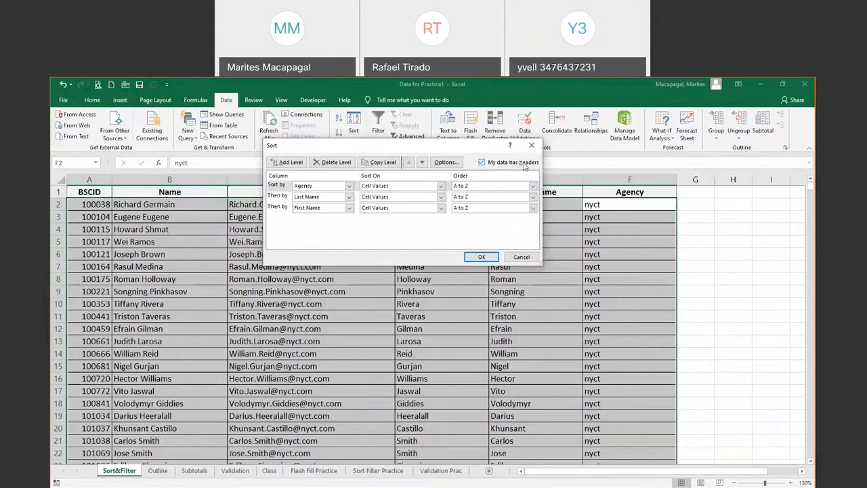
click(482, 257)
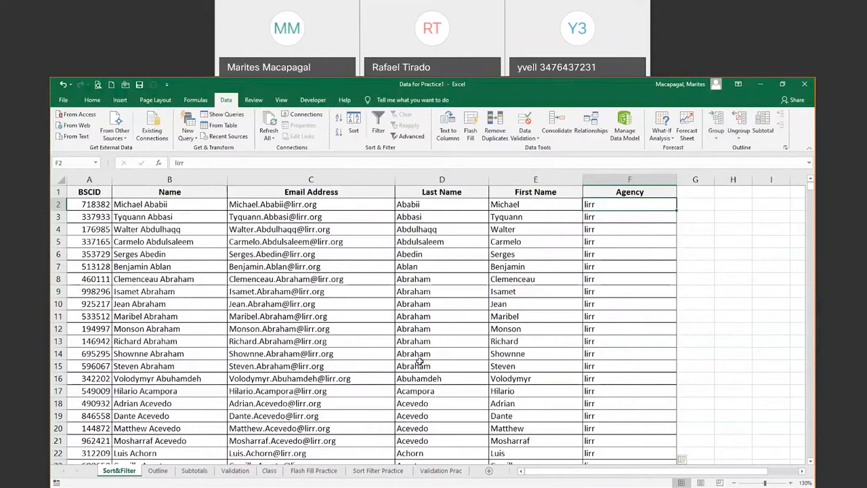
click(410, 277)
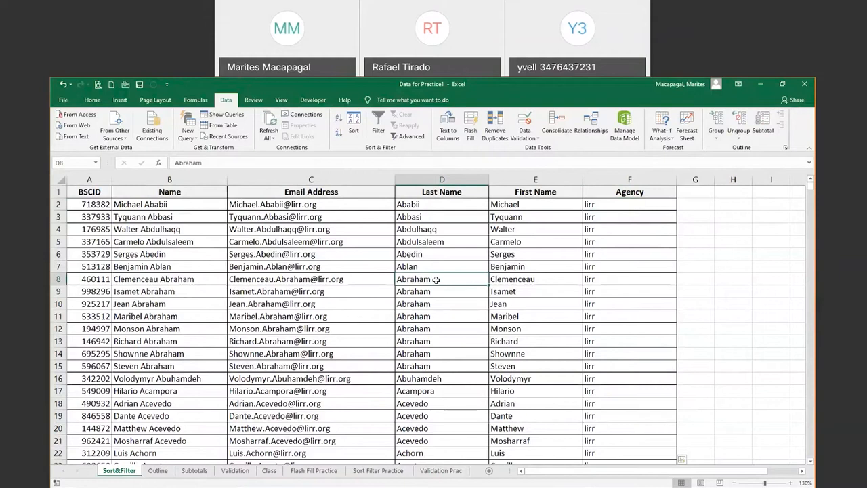
drag(435, 279, 530, 362)
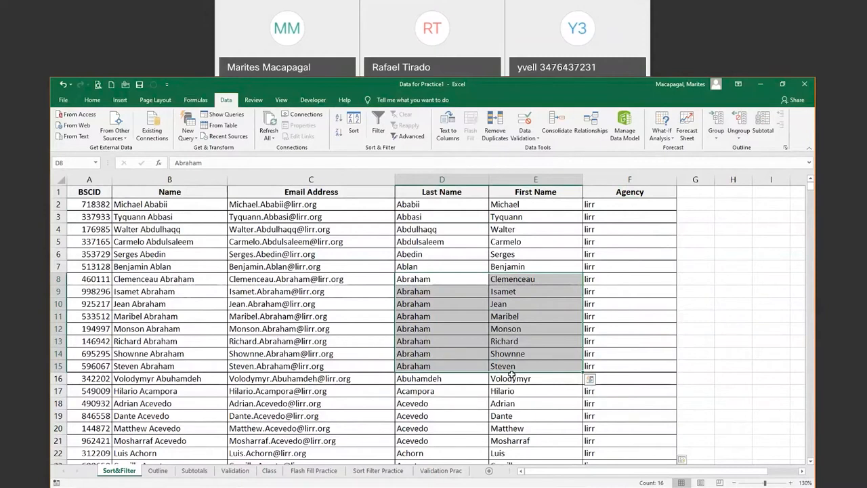
click(434, 239)
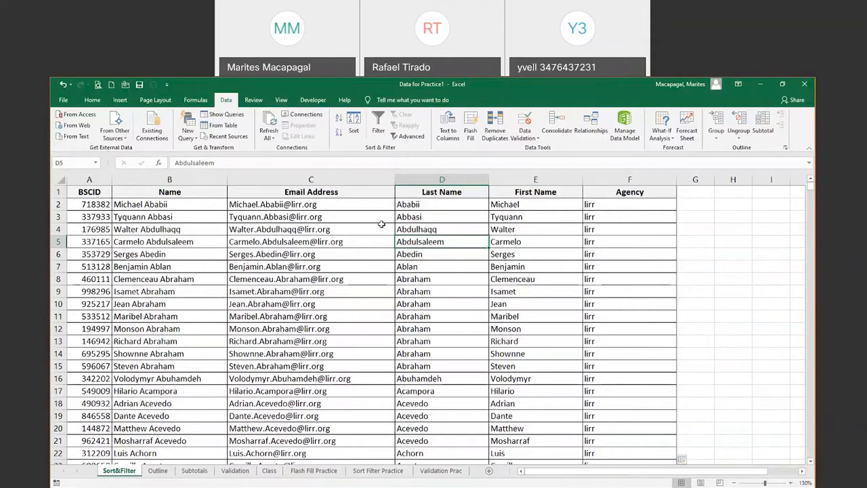
Turn on table filtering and bring the header row with the Agency column back into view
click(381, 119)
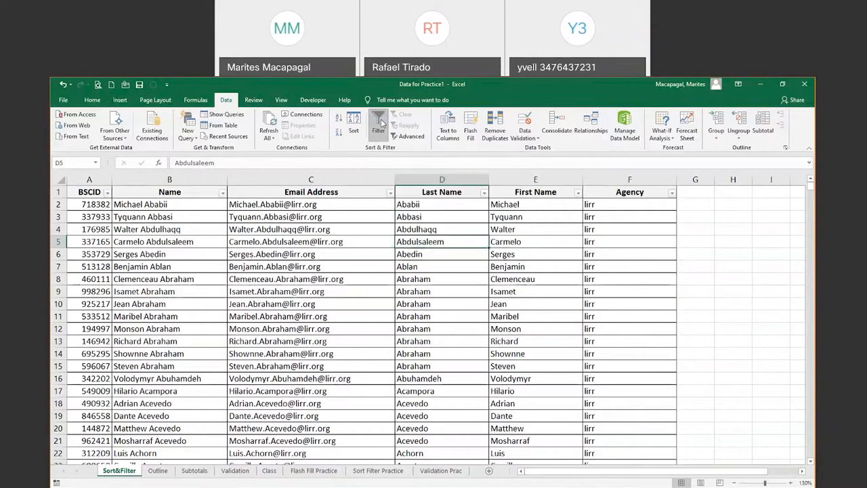
click(682, 114)
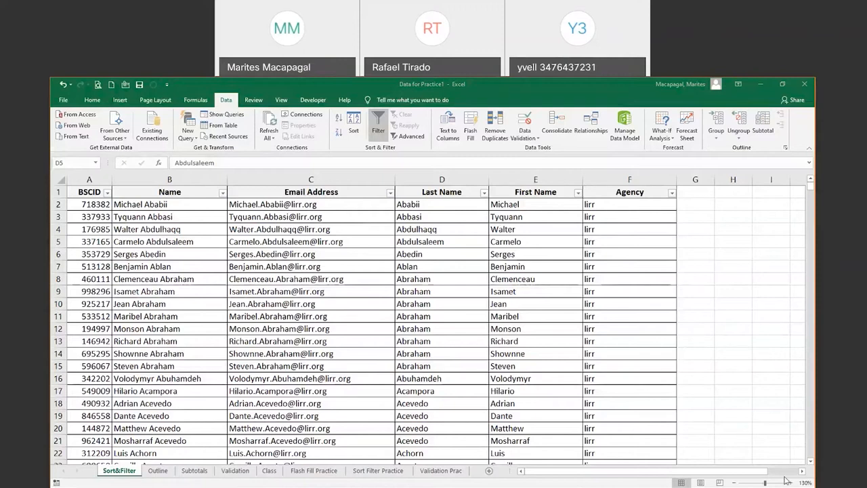
scroll(306, 424, down, 1)
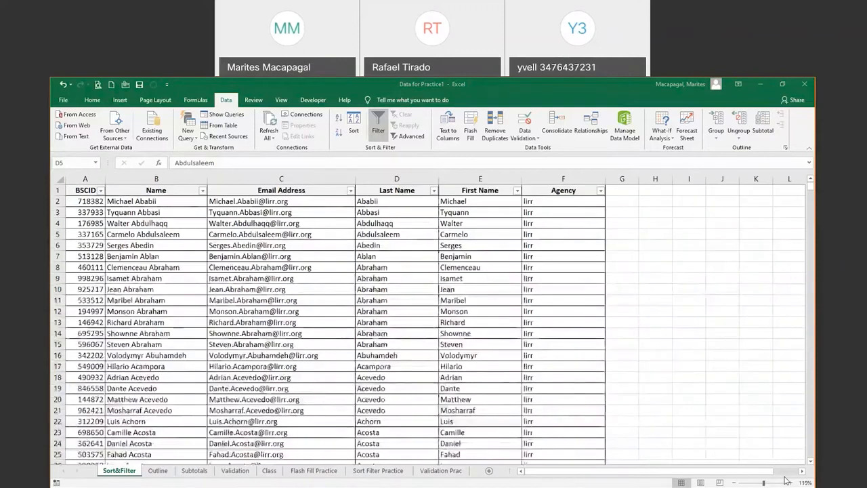
scroll(307, 424, up, 2)
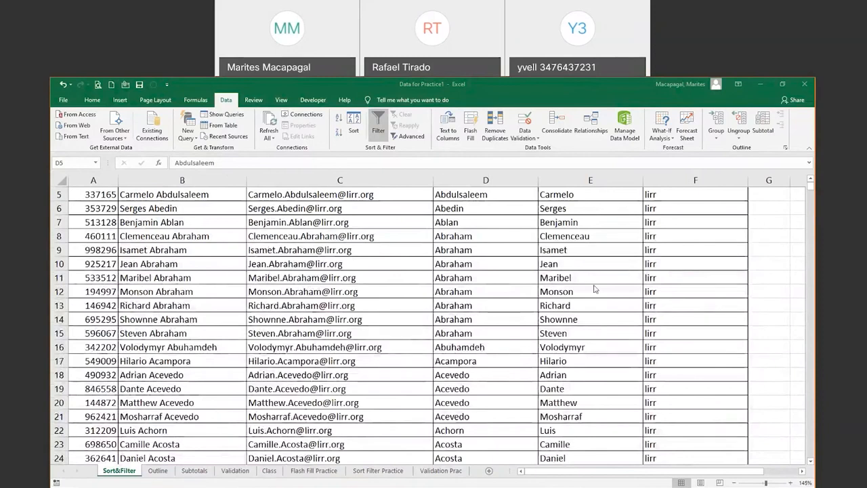
click(811, 179)
click(810, 179)
click(811, 179)
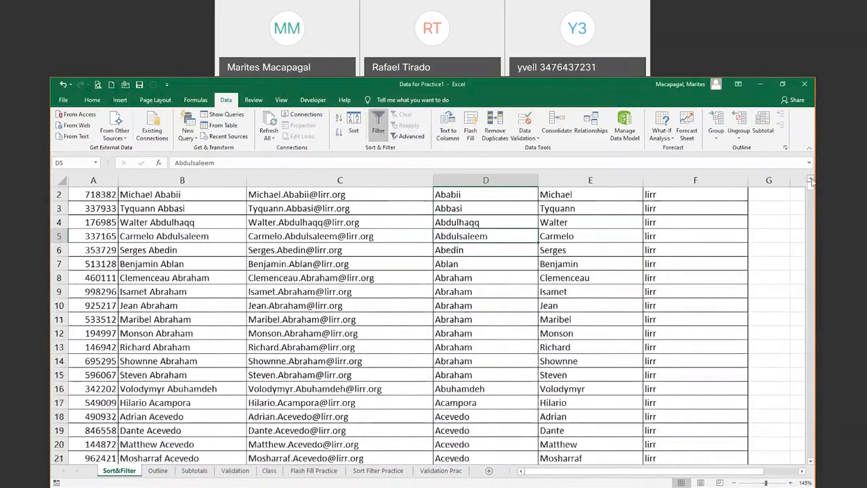
click(811, 179)
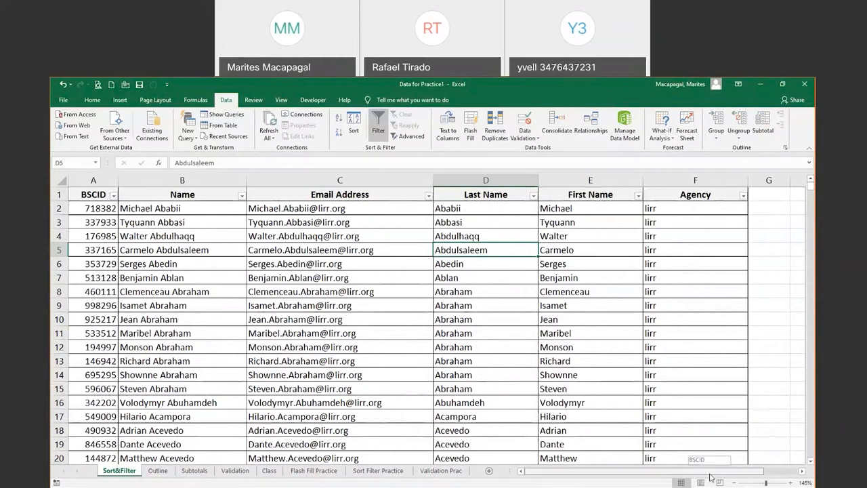
drag(710, 478, 744, 476)
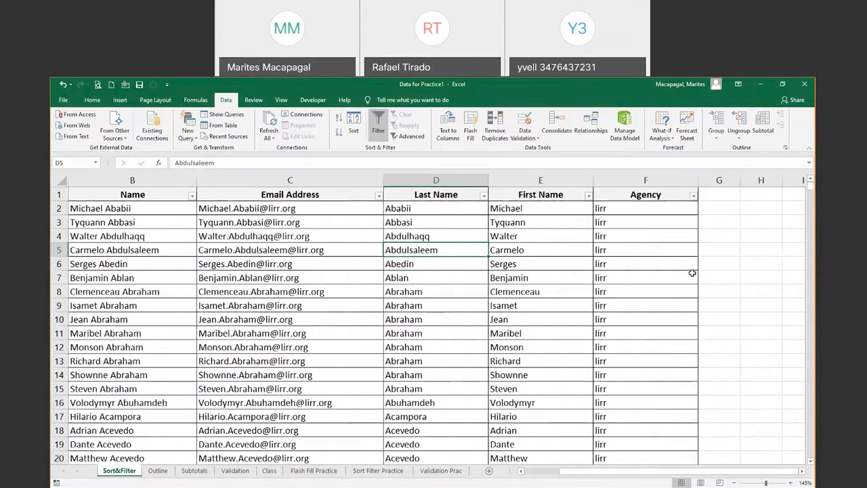
Filter the Agency column to only mtabsc, leaving 4461 of 44999 records
click(694, 197)
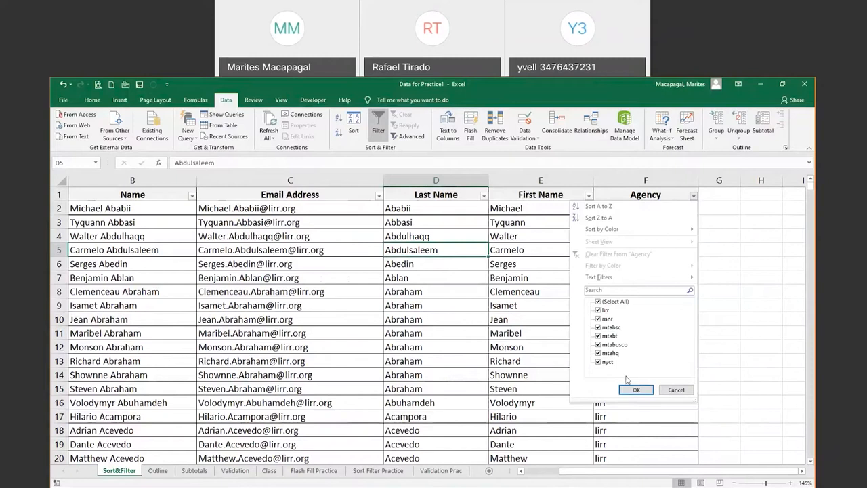
click(599, 330)
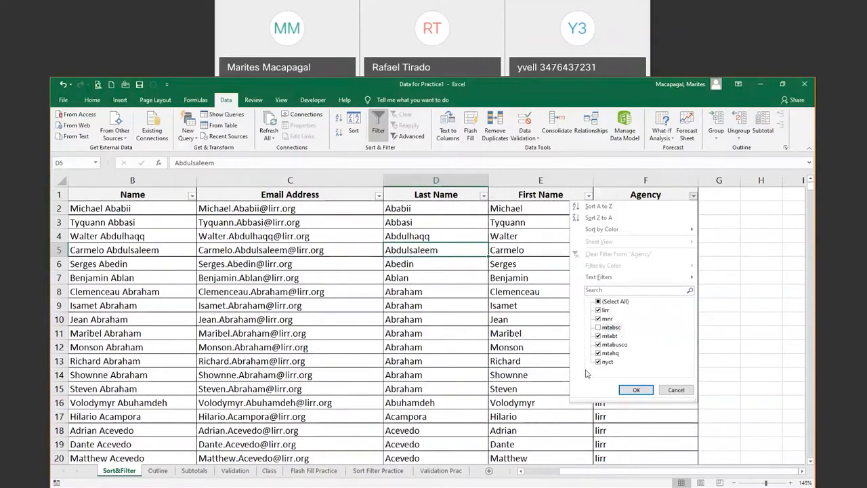
click(598, 303)
click(599, 302)
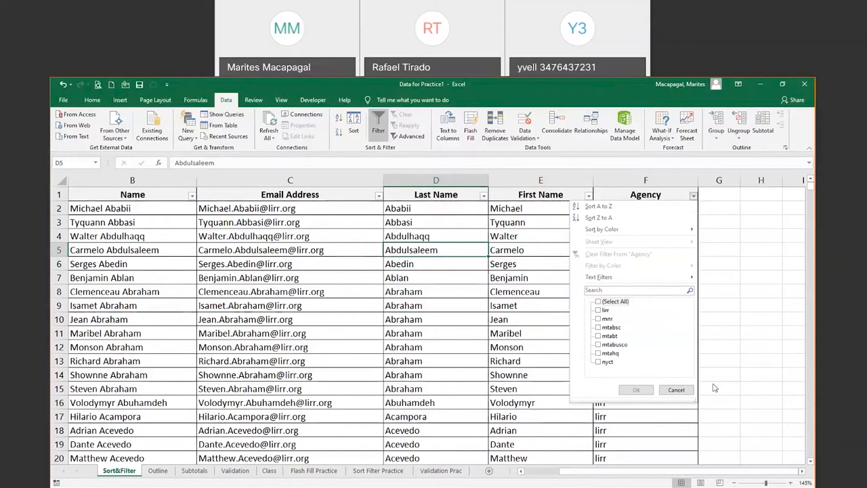
click(599, 328)
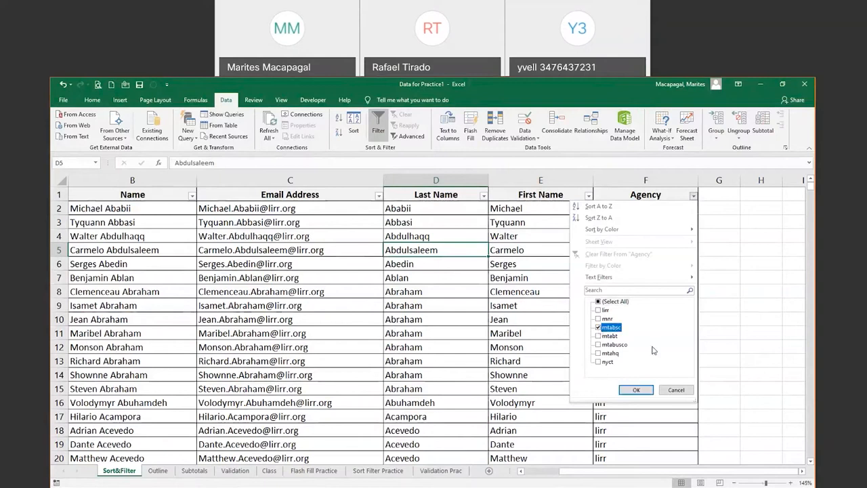
click(647, 391)
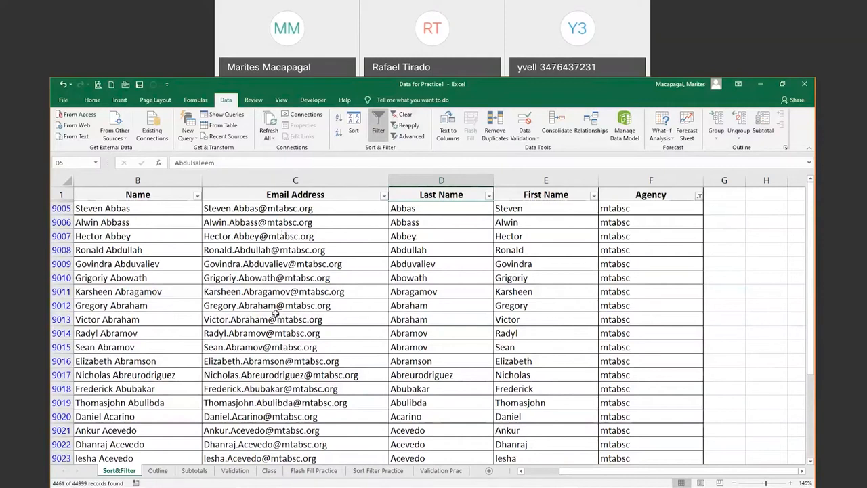
drag(811, 222, 810, 224)
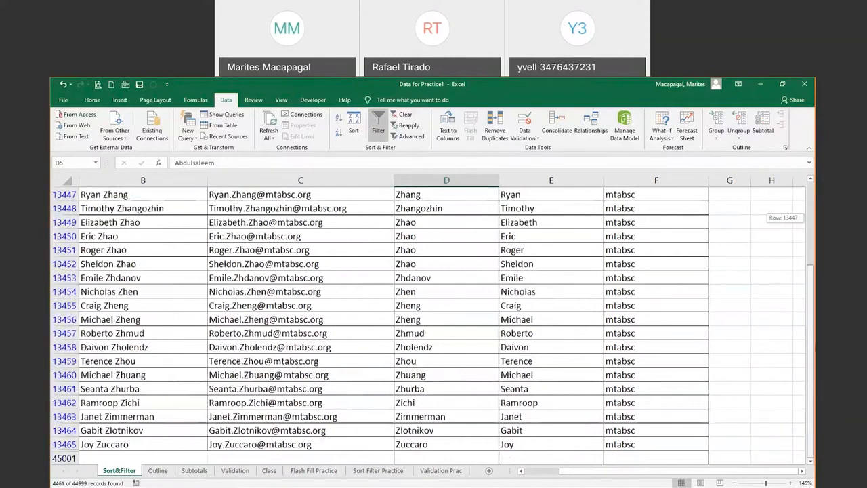
drag(811, 298, 811, 202)
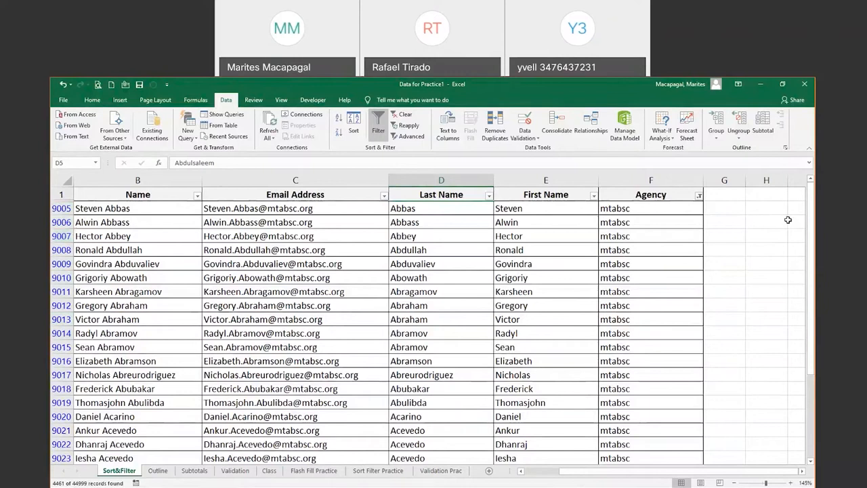
drag(810, 271, 811, 178)
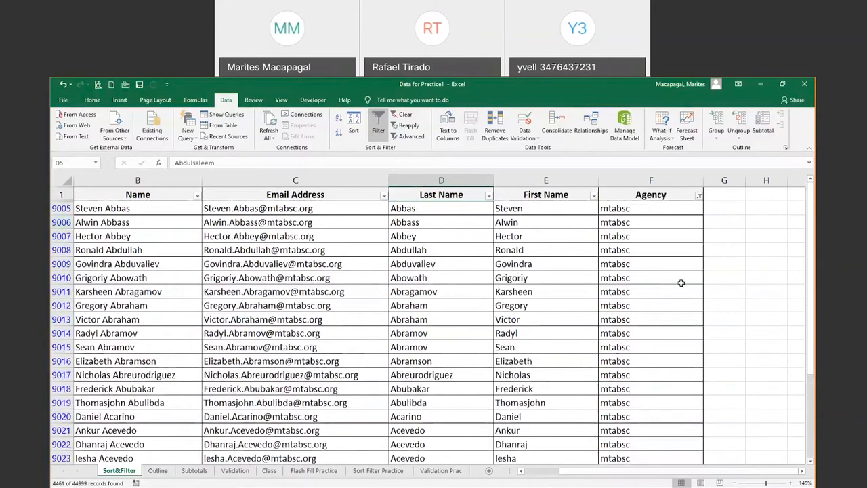
Add mtabt to the Agency filter alongside mtabsc, showing 8965 of 44999 records
click(699, 197)
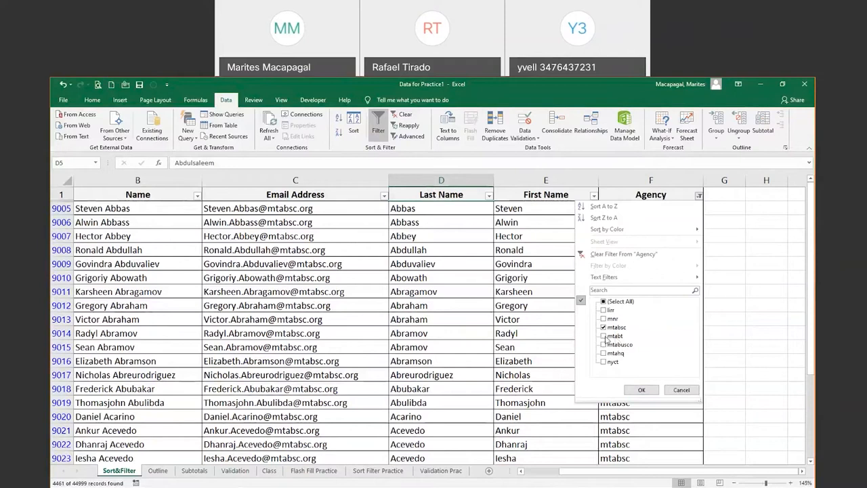
click(604, 336)
click(643, 391)
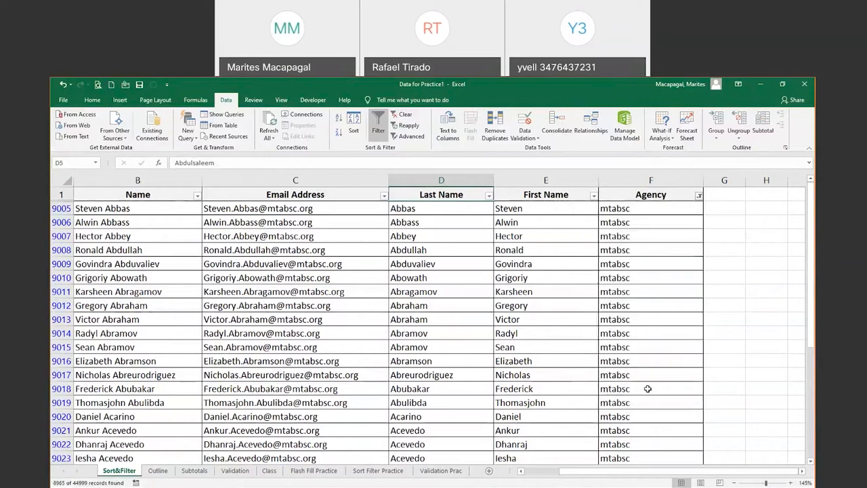
drag(812, 331, 812, 389)
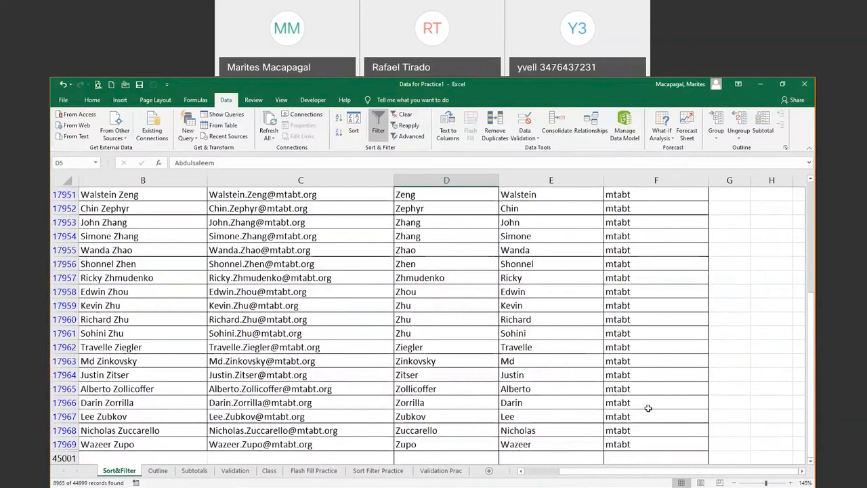
drag(813, 367, 812, 180)
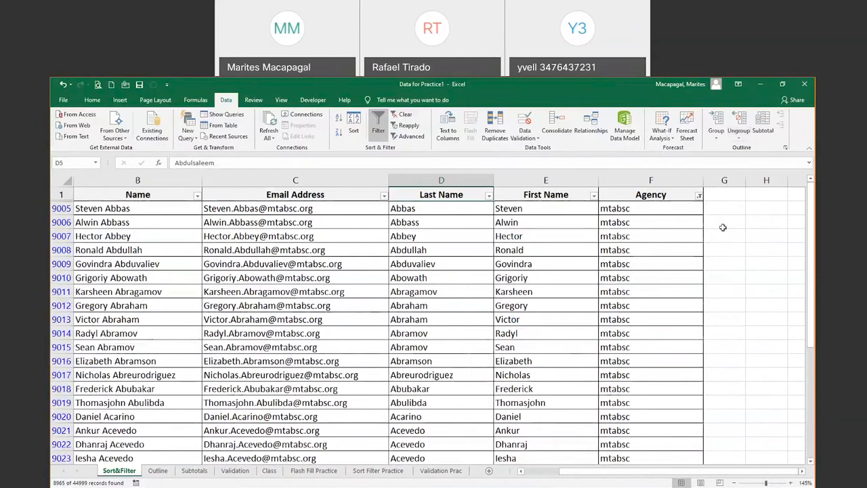
click(699, 195)
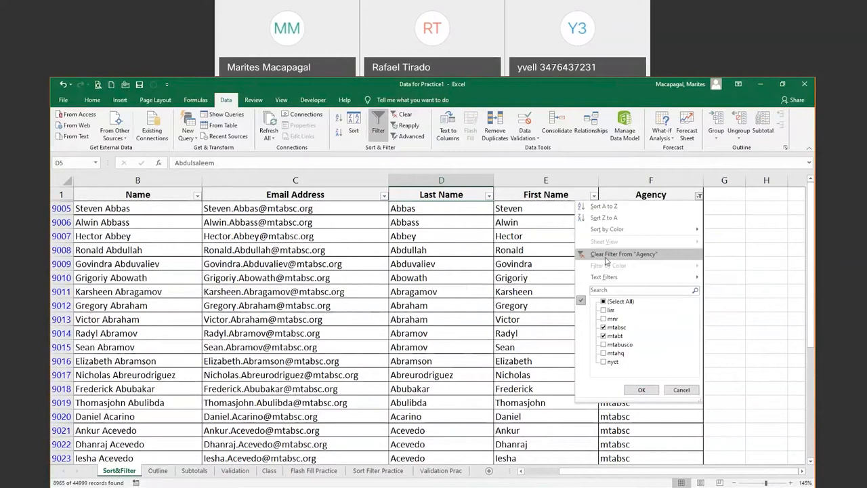
Clear the Agency filter and refilter to mnr only, leaving 4530 of 44999 records
click(644, 256)
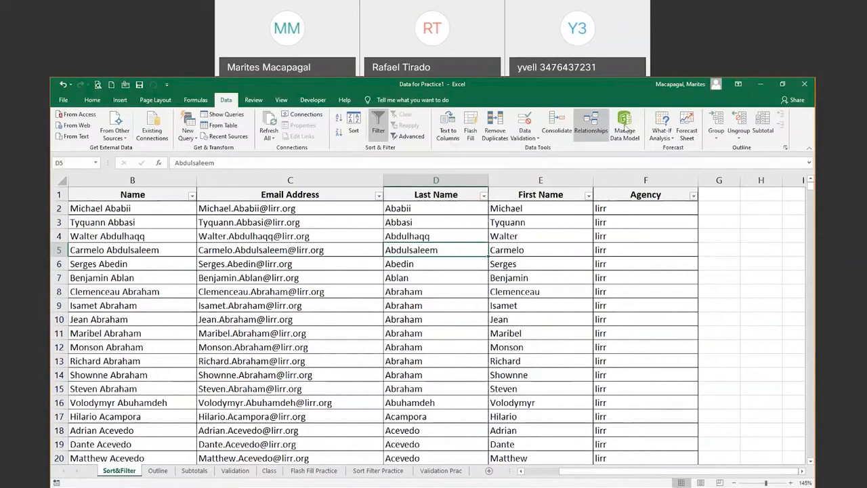
click(693, 197)
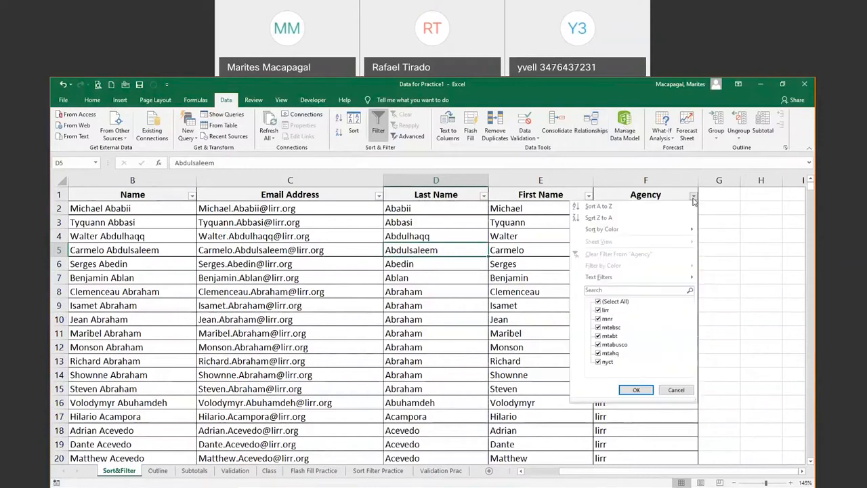
click(598, 319)
click(602, 301)
click(602, 301)
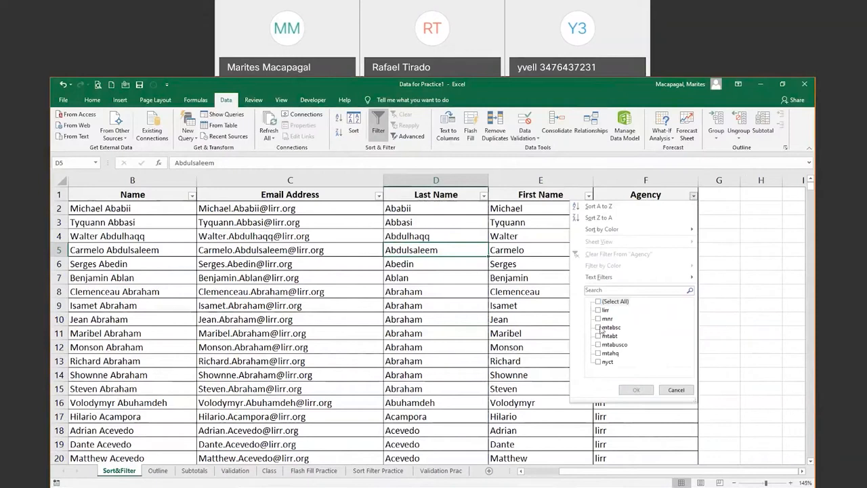
click(602, 319)
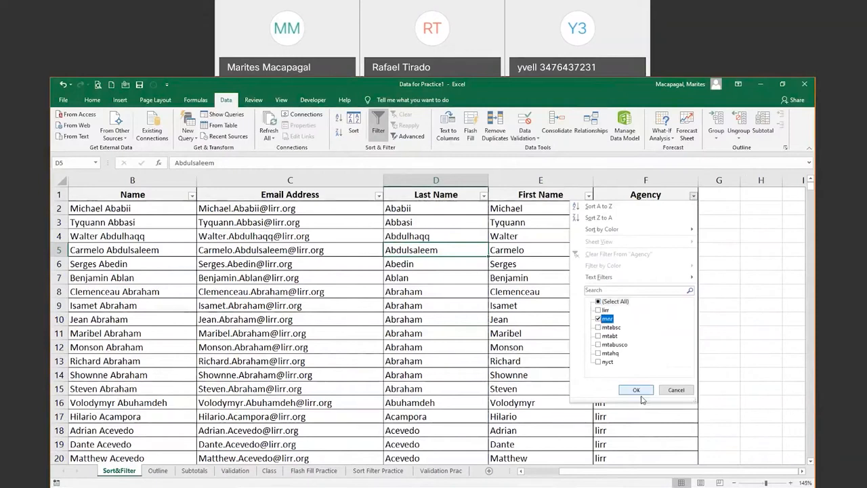
click(637, 390)
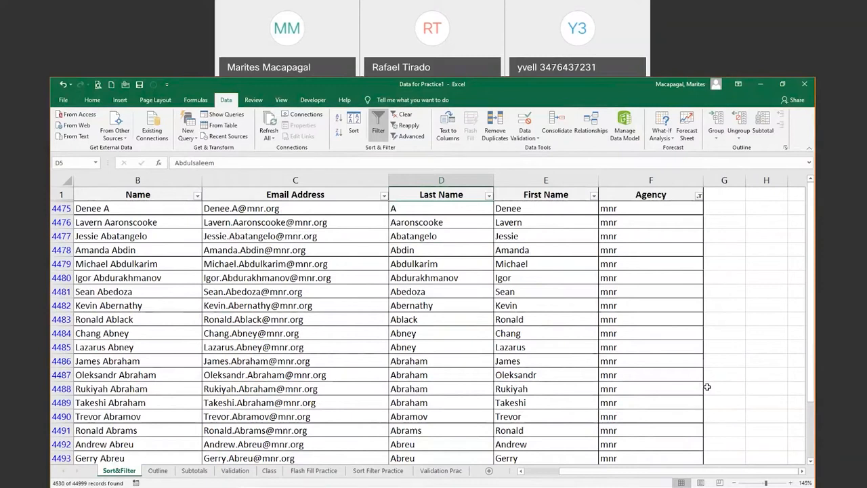
click(97, 84)
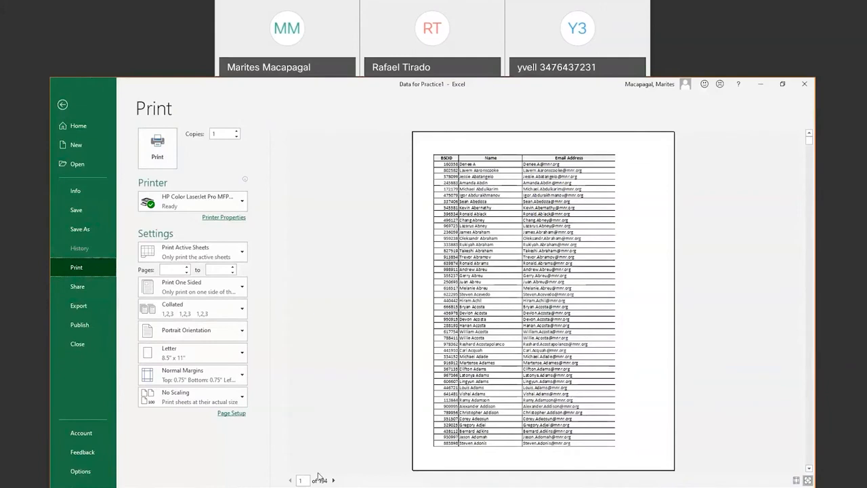
click(63, 105)
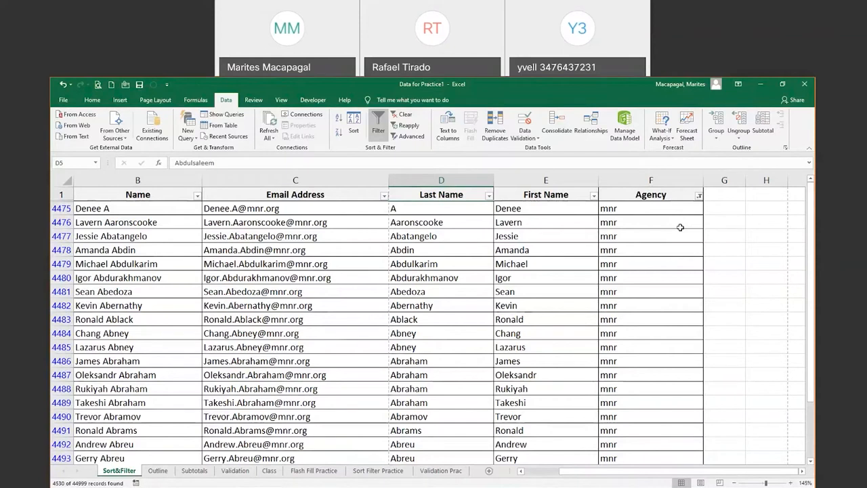
Add a Last Name 'begins with' M* custom filter, leaving 430 of 44999 records
click(488, 196)
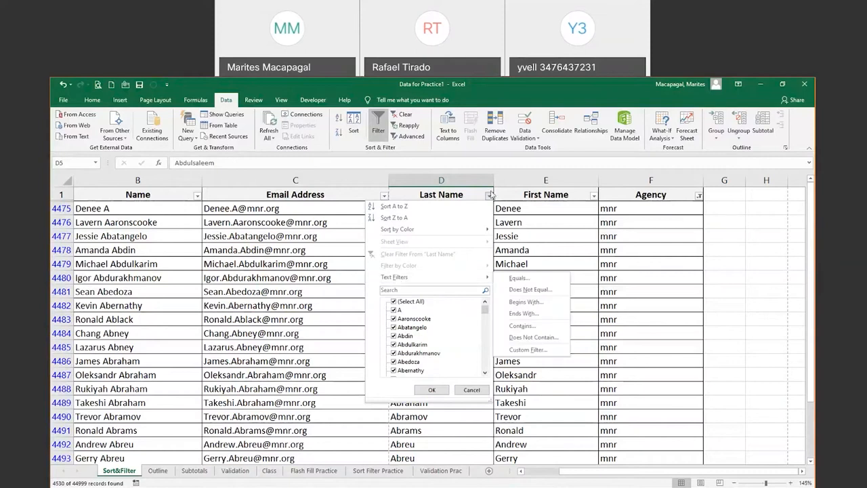
mouse_move(399, 282)
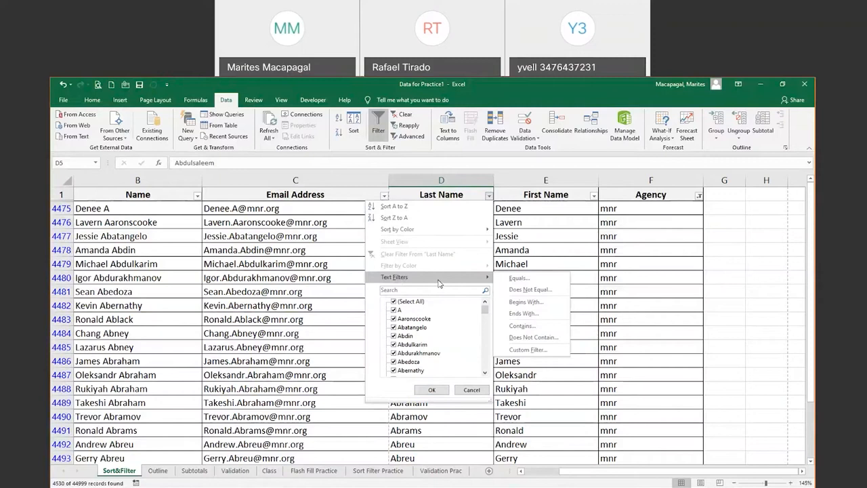
click(518, 302)
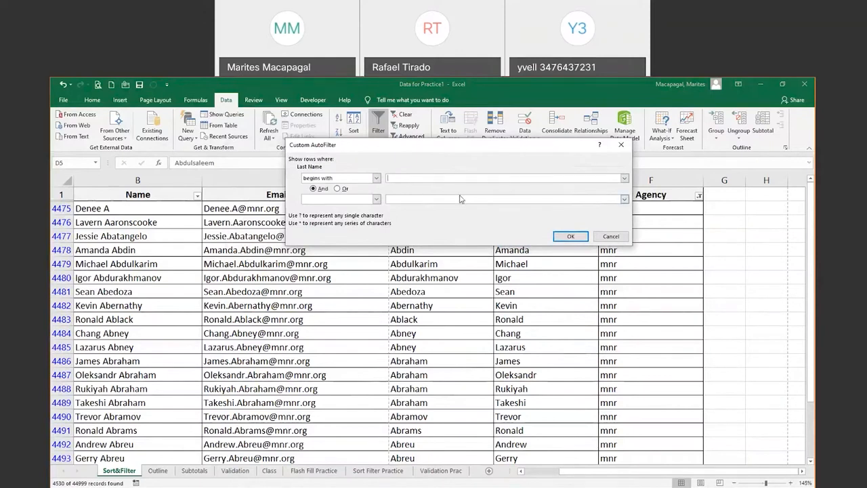
text(M)
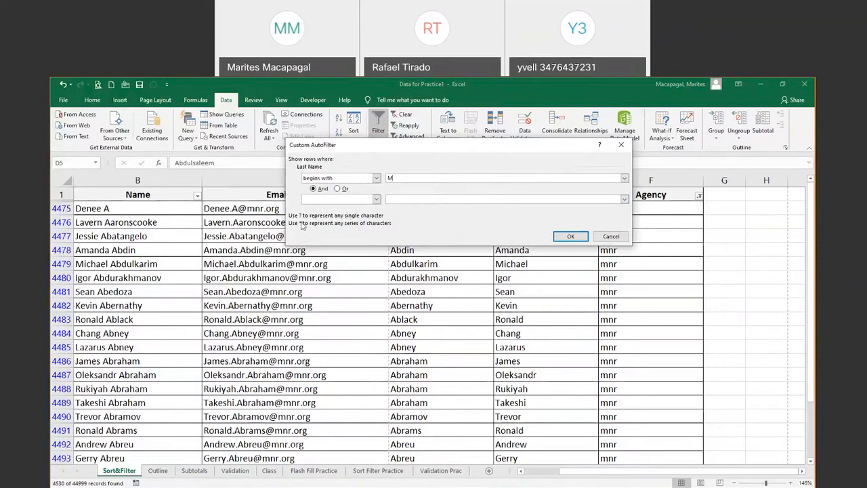
text(*)
click(573, 237)
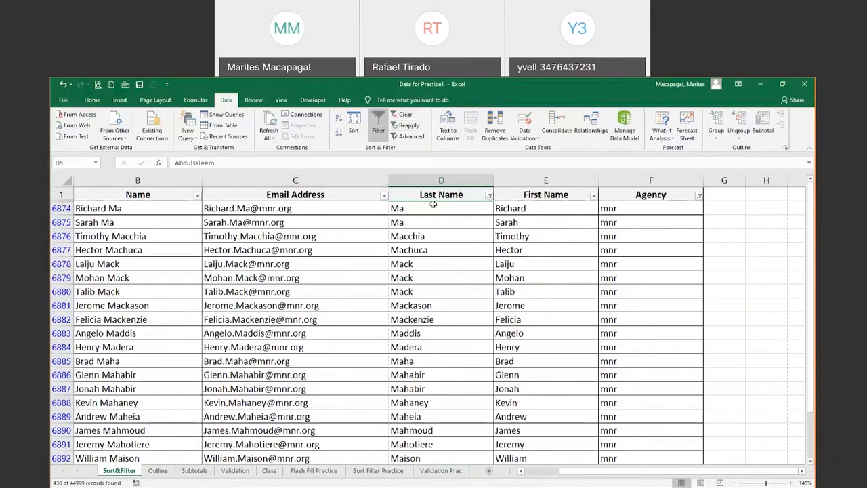
Clear all Agency and Last Name filters, then switch back to the PowerPoint slide show
click(403, 118)
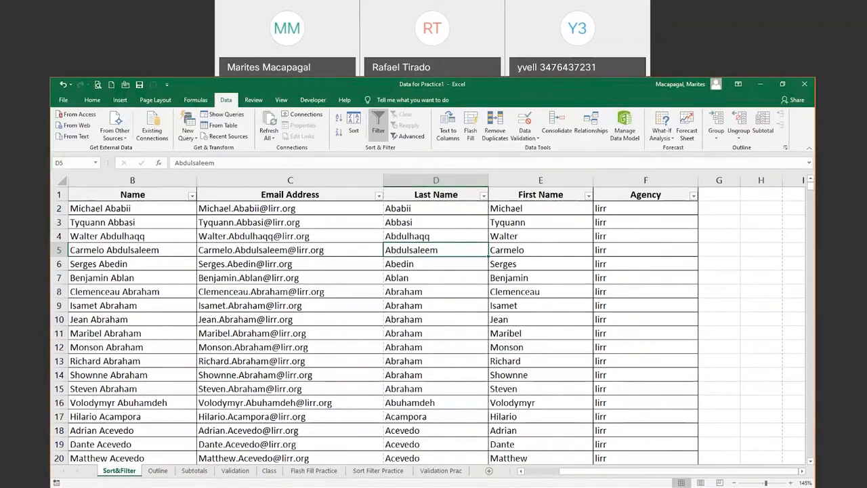
key(alt+Tab)
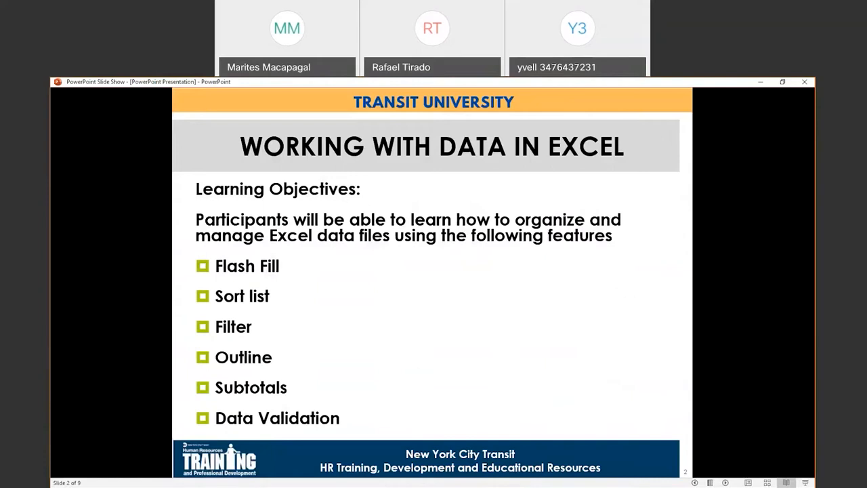
Advance to slide 4 revealing Flash Fill, Sort list and Filter, then minimize the show
click(726, 482)
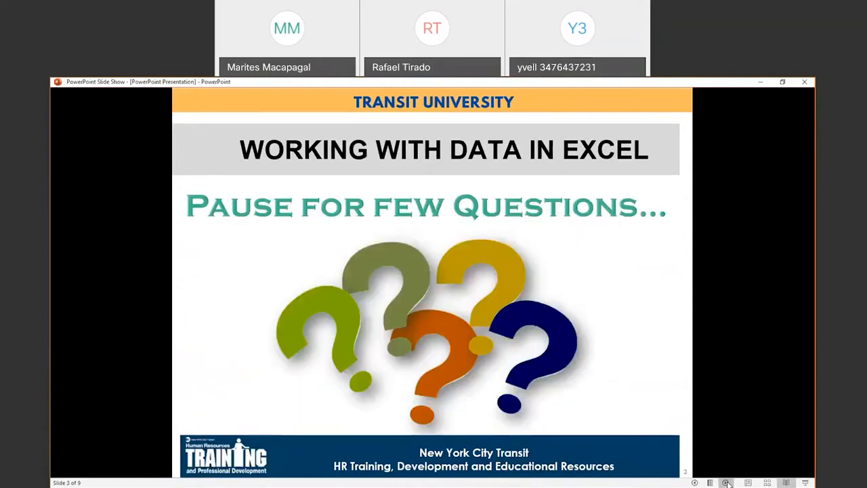
click(725, 482)
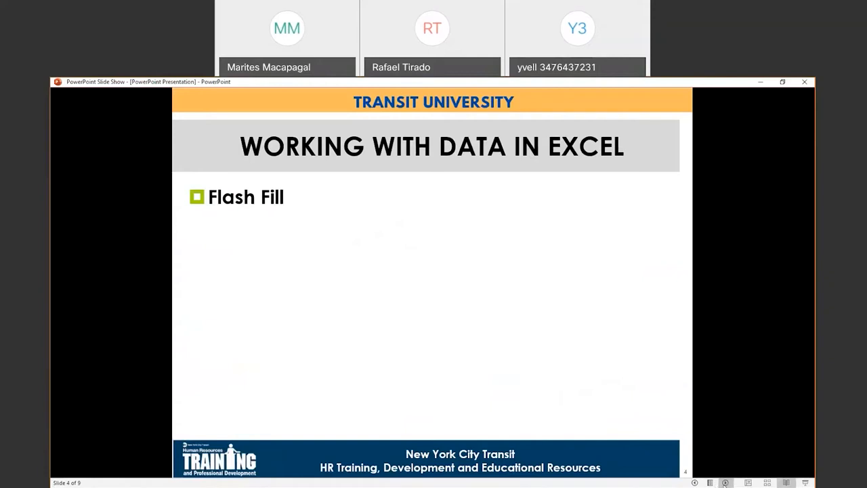
click(726, 482)
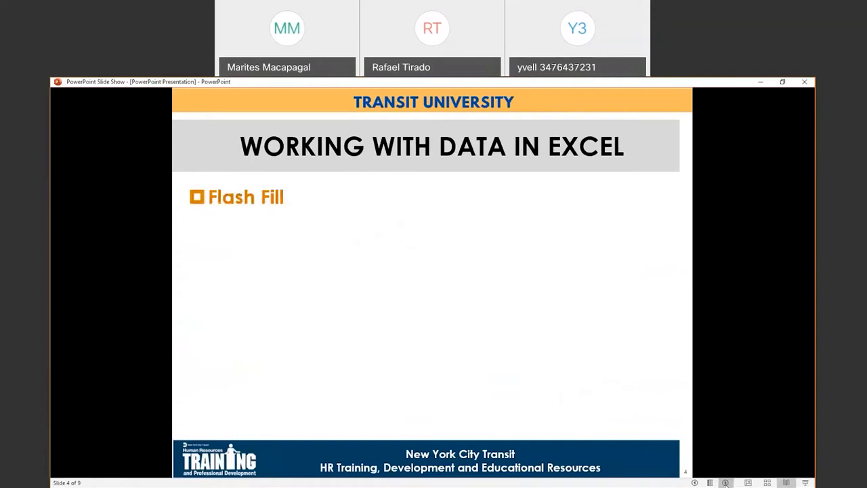
click(726, 482)
click(725, 482)
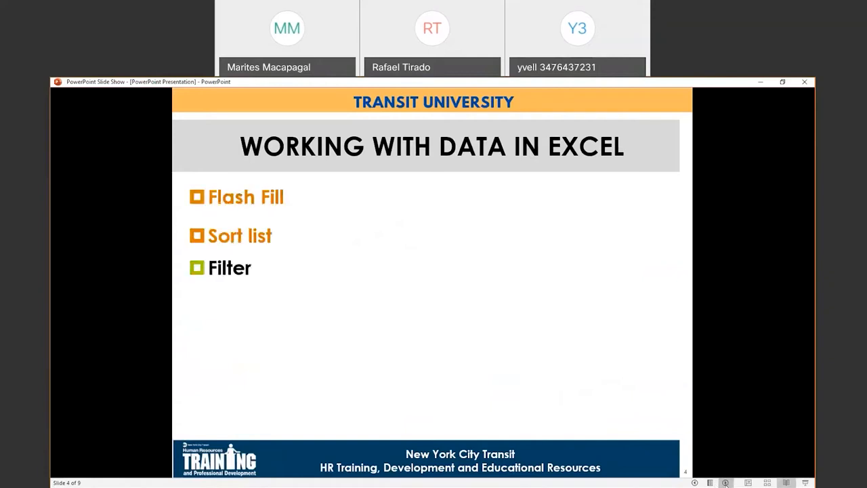
click(760, 84)
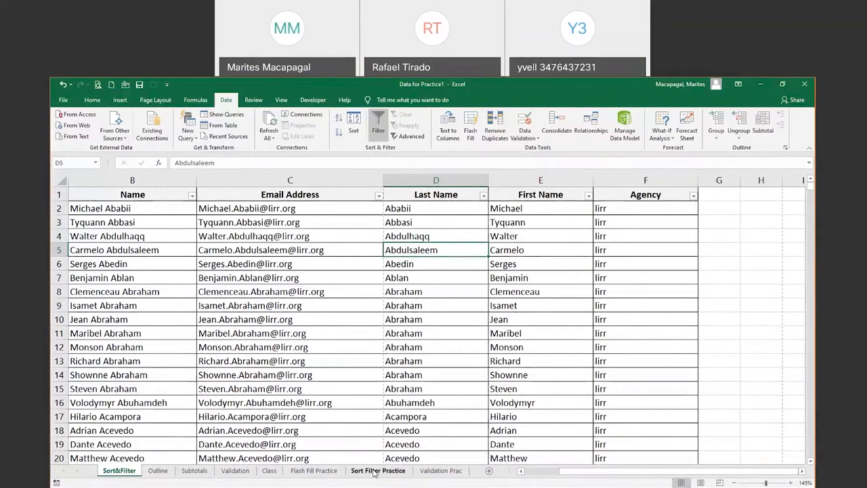
Go to the Flash Fill Practice sheet with its empty Full Name (Last_Name,First_Name) column
click(315, 471)
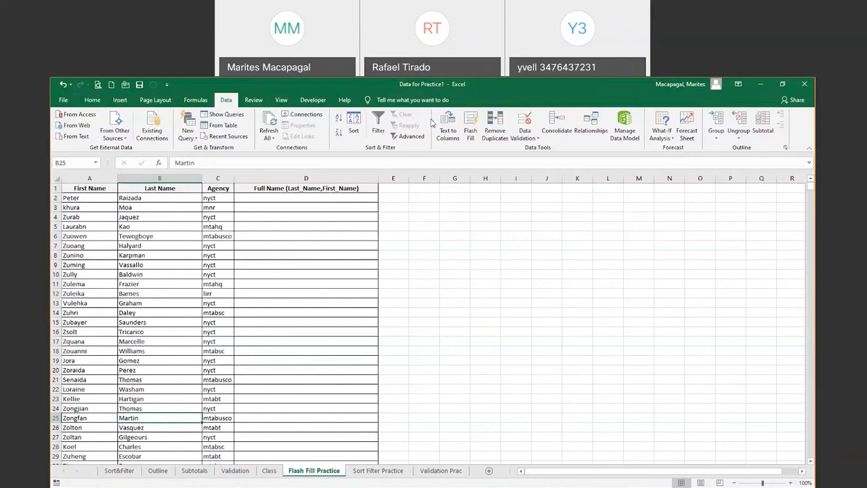
click(384, 91)
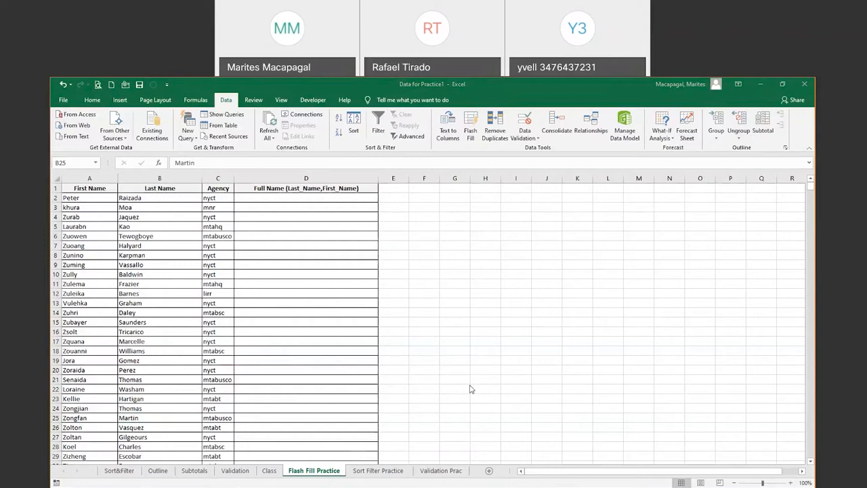
click(271, 198)
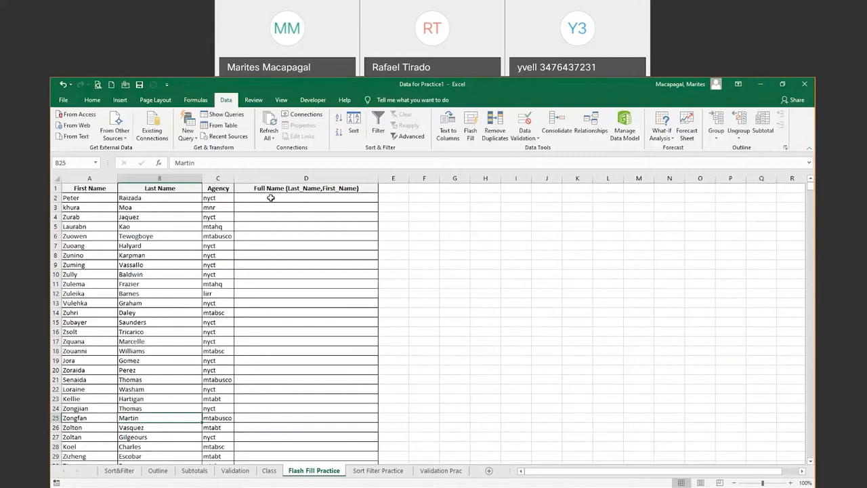
Type two names as 'Last Name, First Name' in D2 and D3, letting Flash Fill fill 44998 cells
click(271, 198)
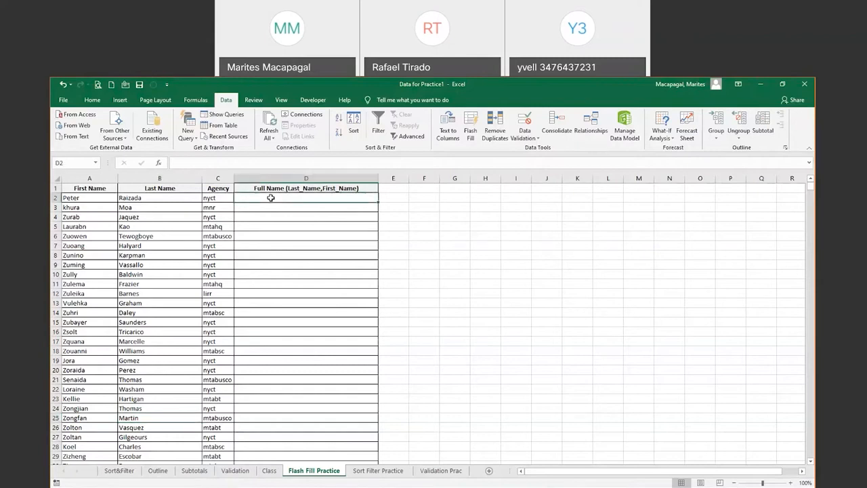
text(Pte)
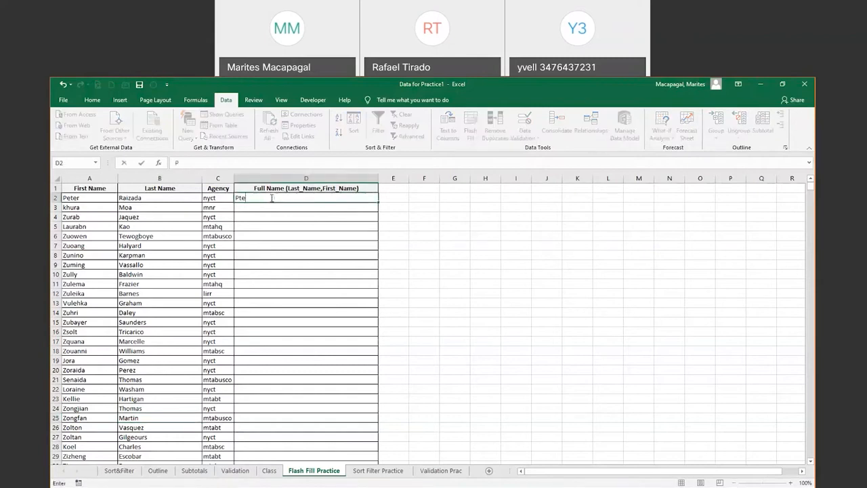
key(BackSpace)
key(BackSpace)
key(BackSpace)
key(Tab)
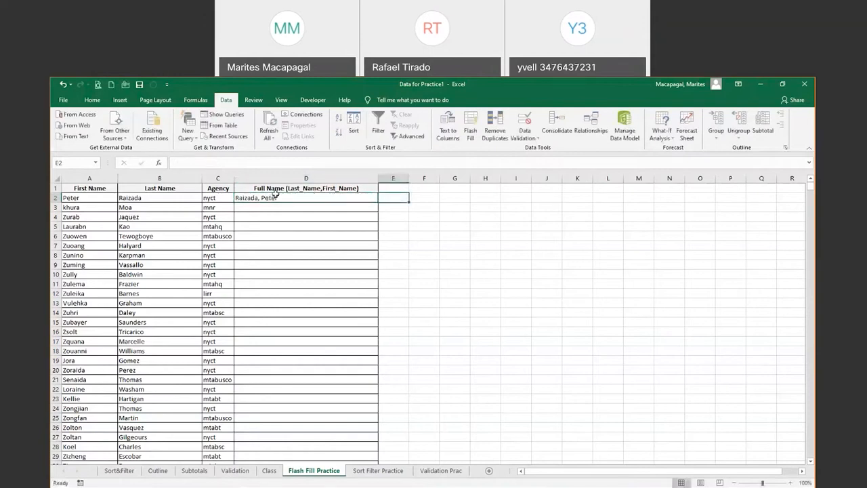
click(278, 196)
double_click(279, 197)
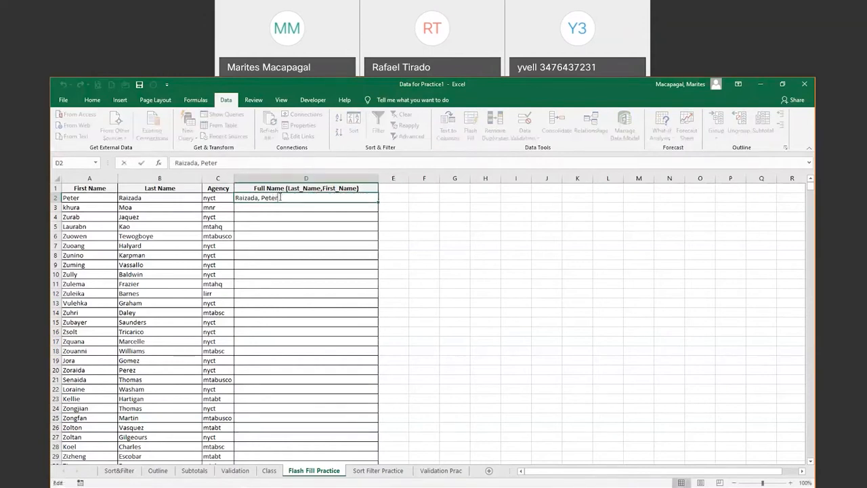
key(Return)
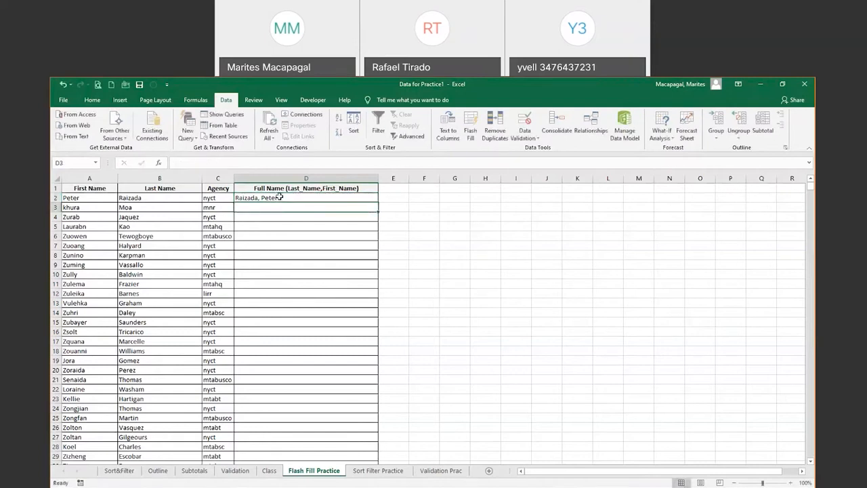
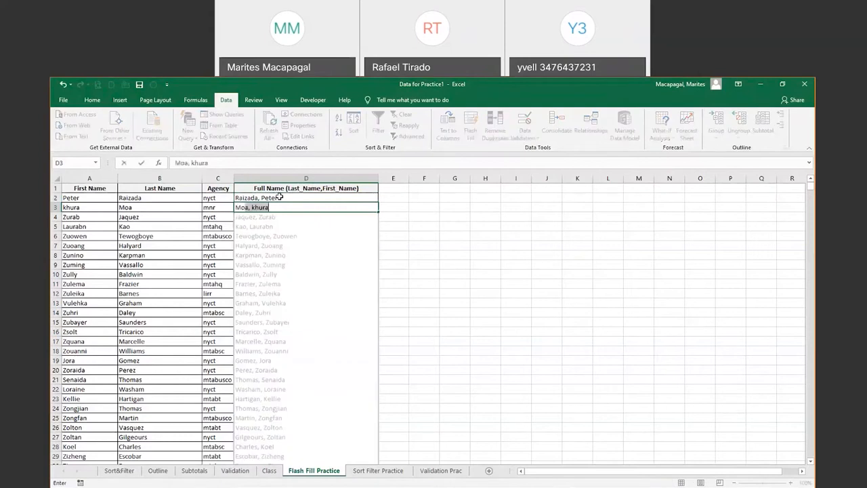
key(shift+Right)
key(shift+Right)
key(shift+Right)
key(Return)
key(Return)
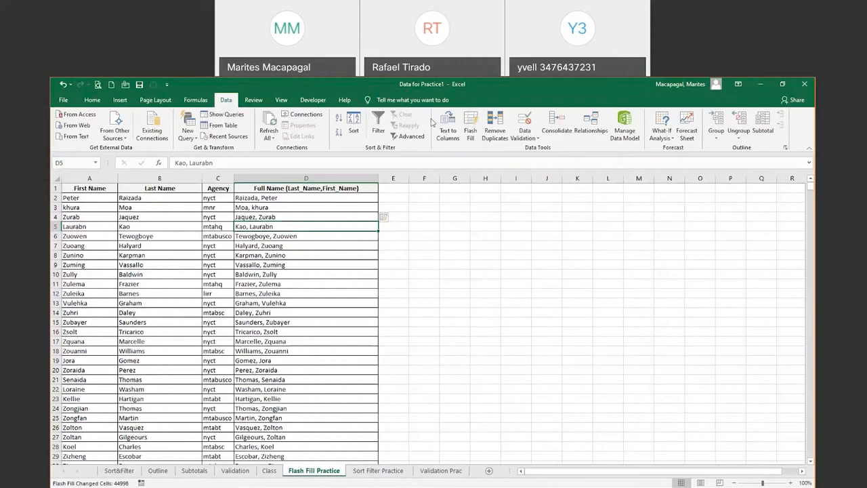
click(390, 99)
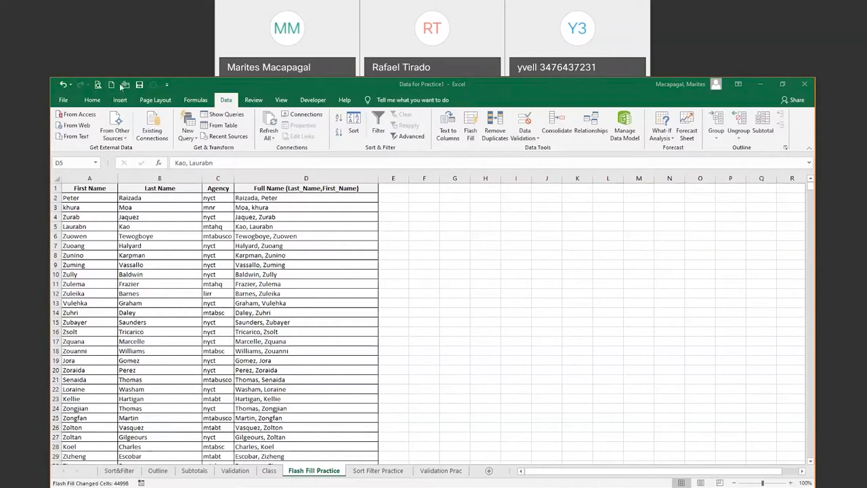
click(352, 227)
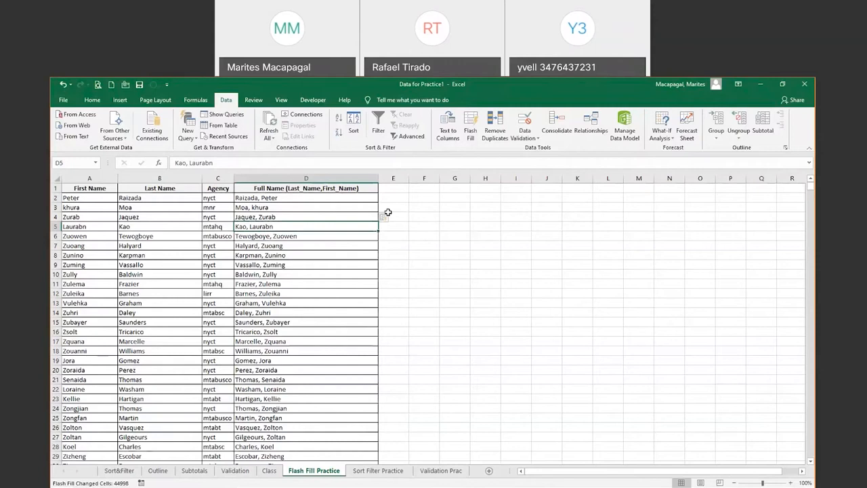
click(352, 192)
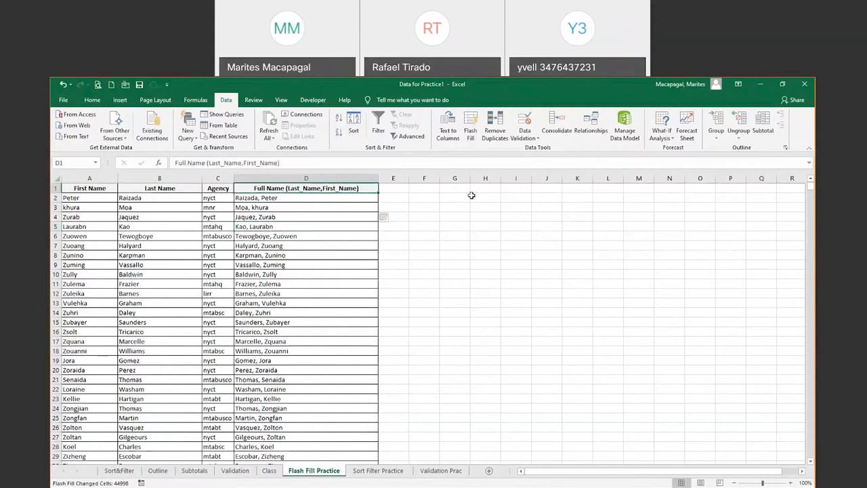
On the Sort Filter Practice sheet, select a Classes cell in the table and open Sort
click(380, 471)
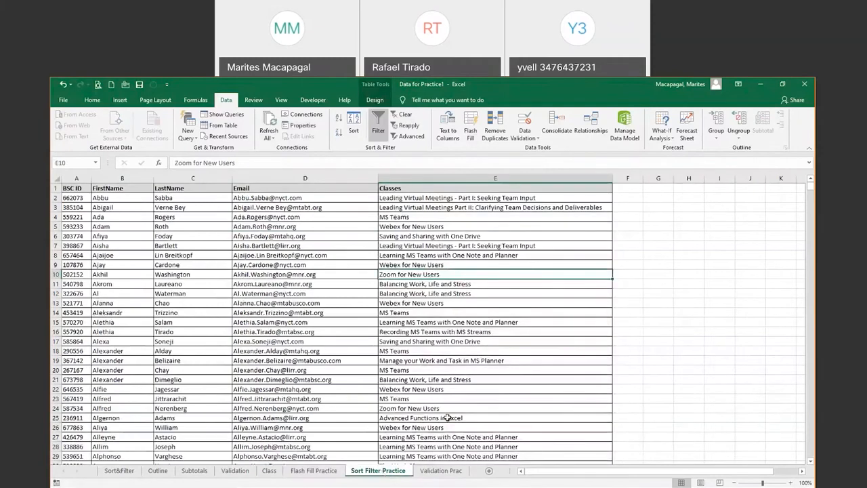
click(719, 342)
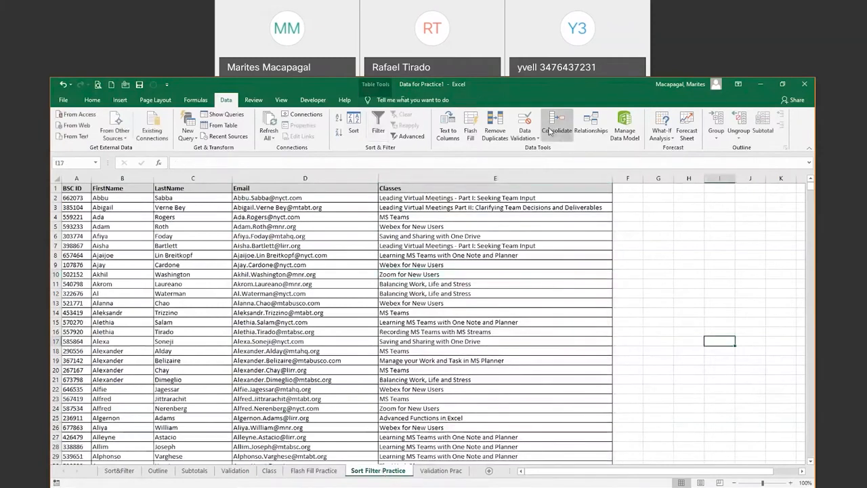
click(681, 219)
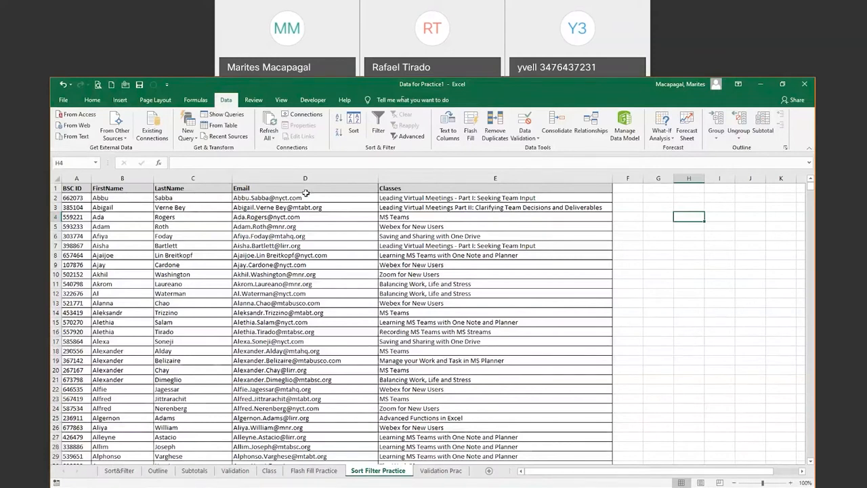
click(387, 191)
click(399, 197)
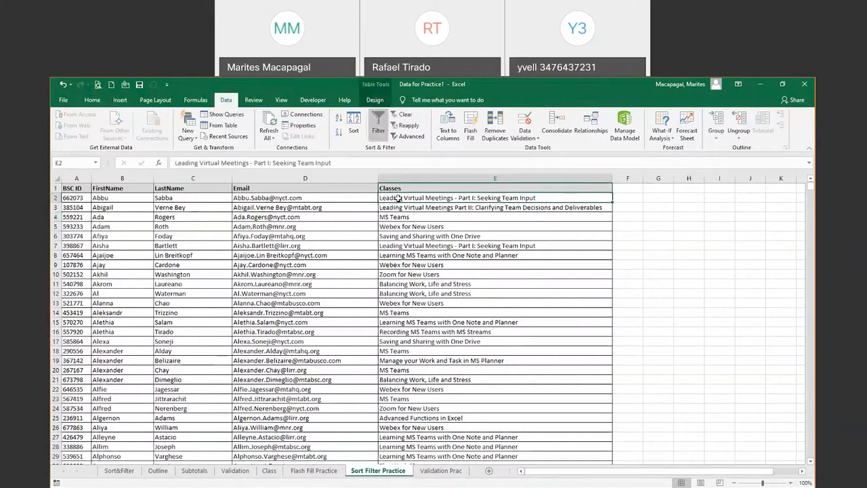
click(353, 129)
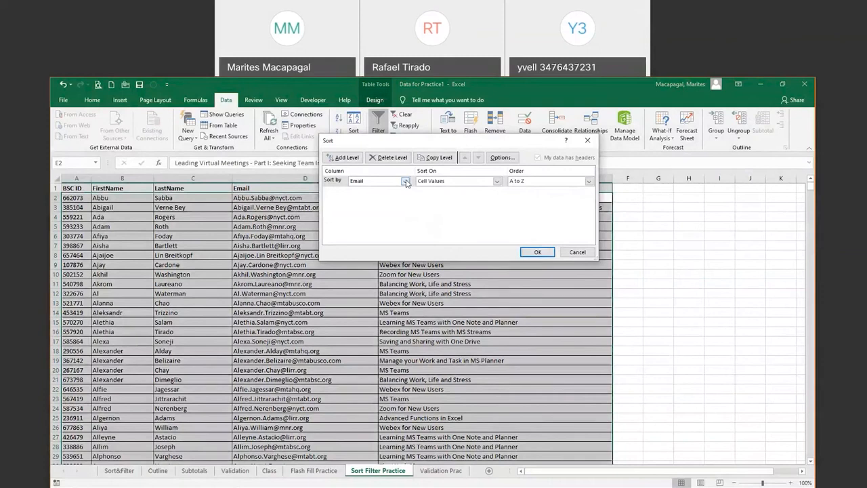
Restart the Sort dialog and make Classes the first sort level, A to Z
click(405, 182)
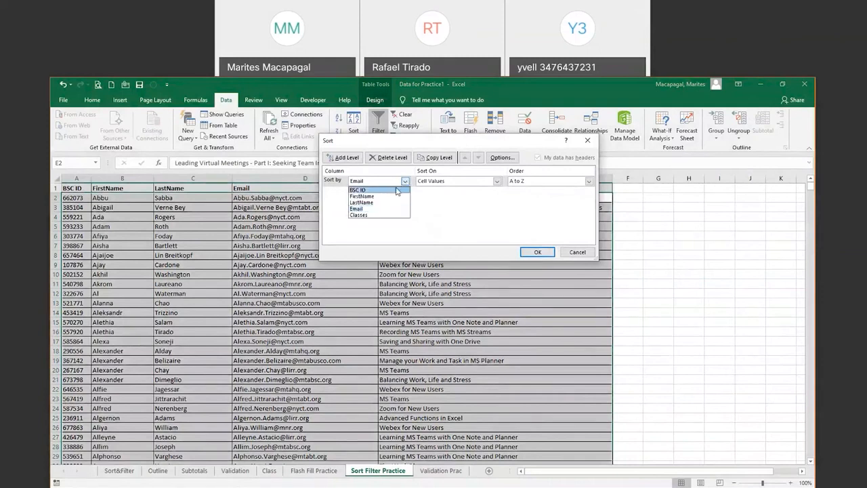
click(404, 181)
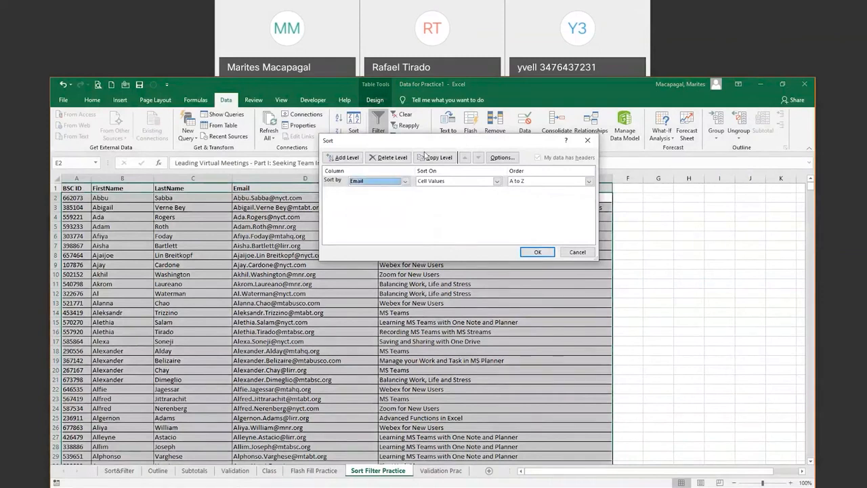
click(577, 252)
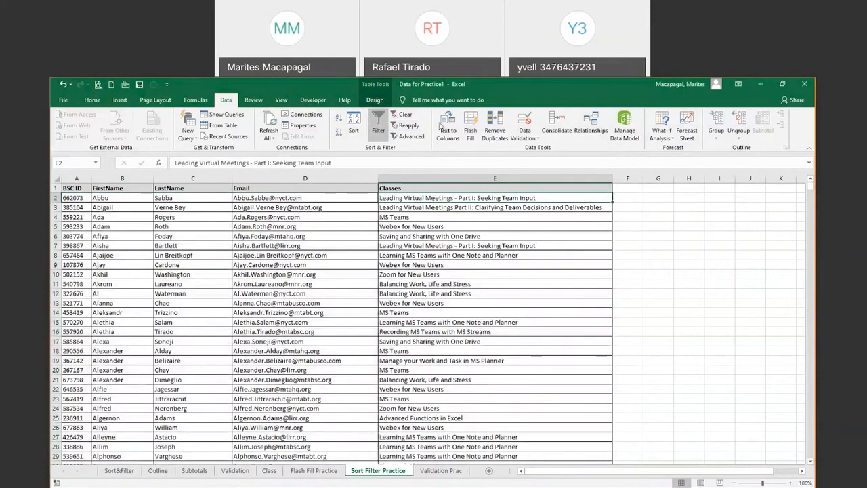
click(352, 126)
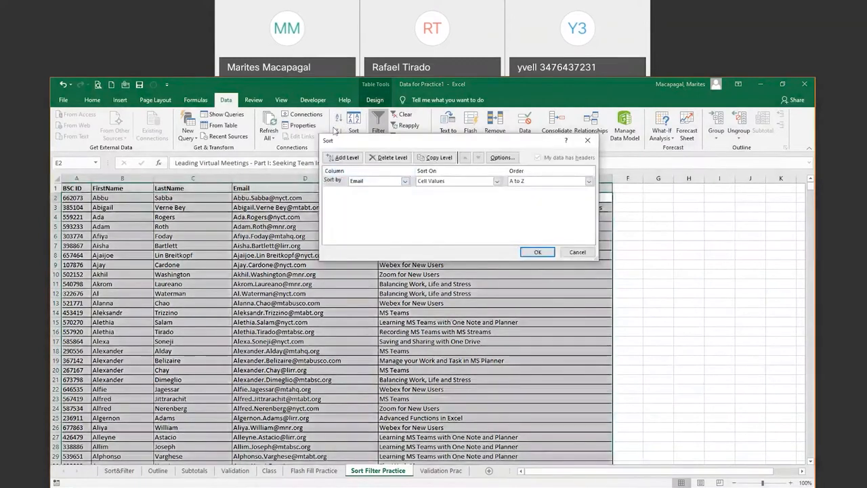
click(404, 182)
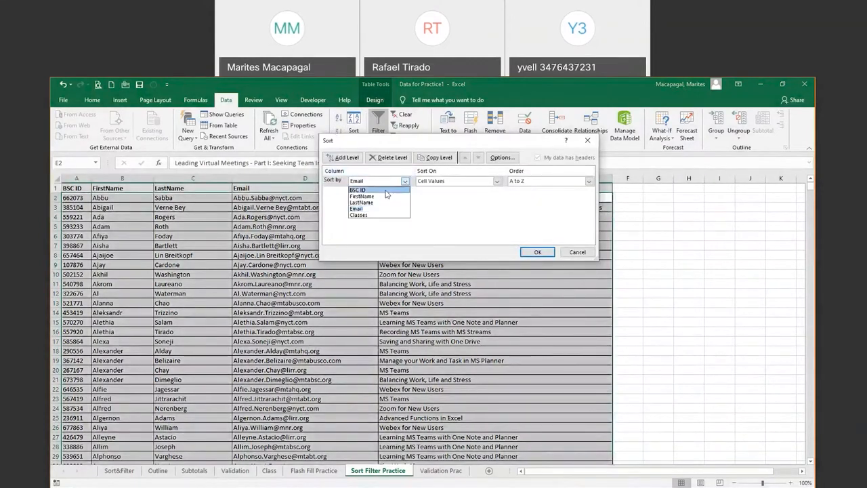
click(374, 215)
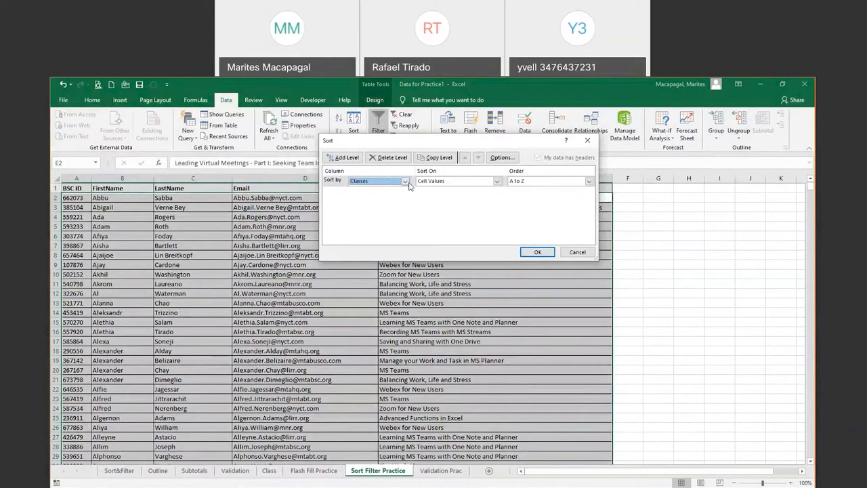
Add LastName and FirstName sort levels, A to Z, and apply the three-level sort
click(344, 157)
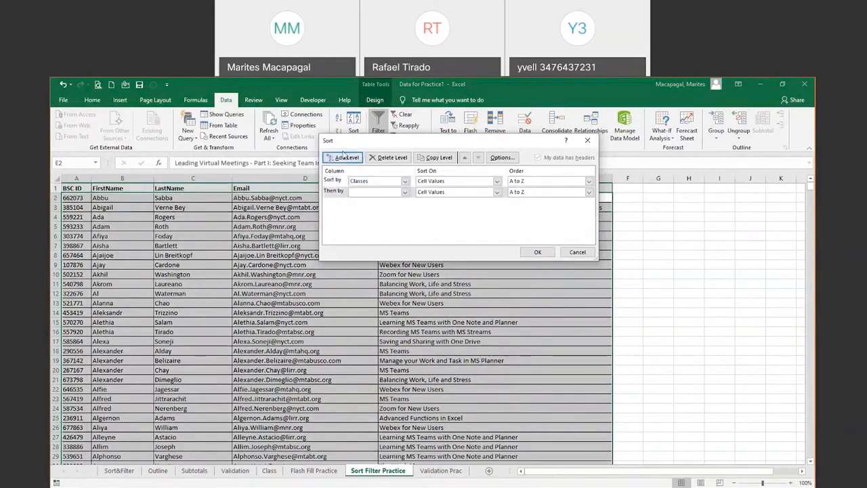
click(404, 192)
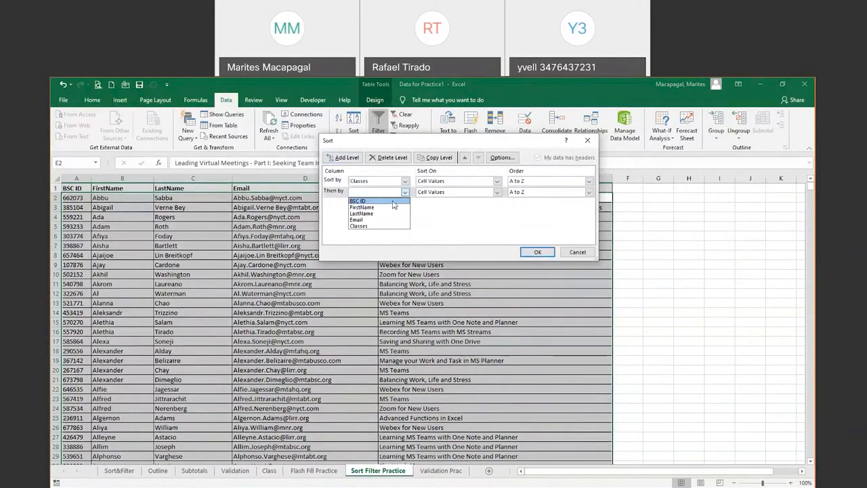
click(373, 214)
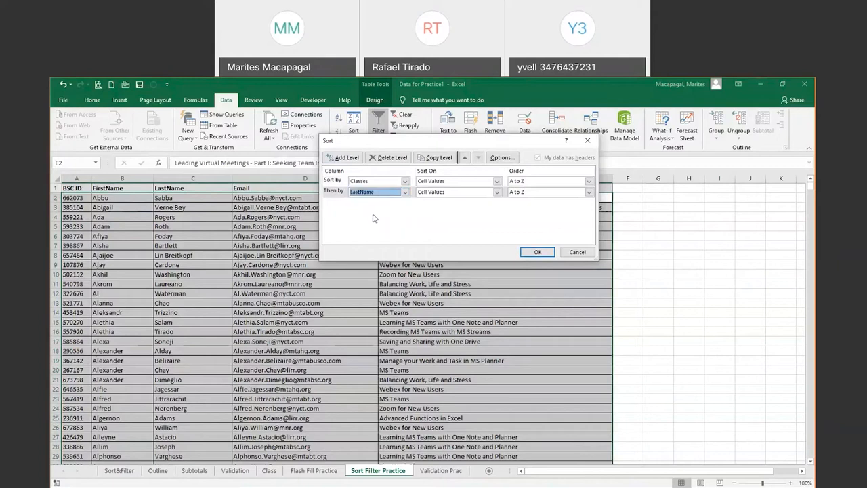
click(344, 158)
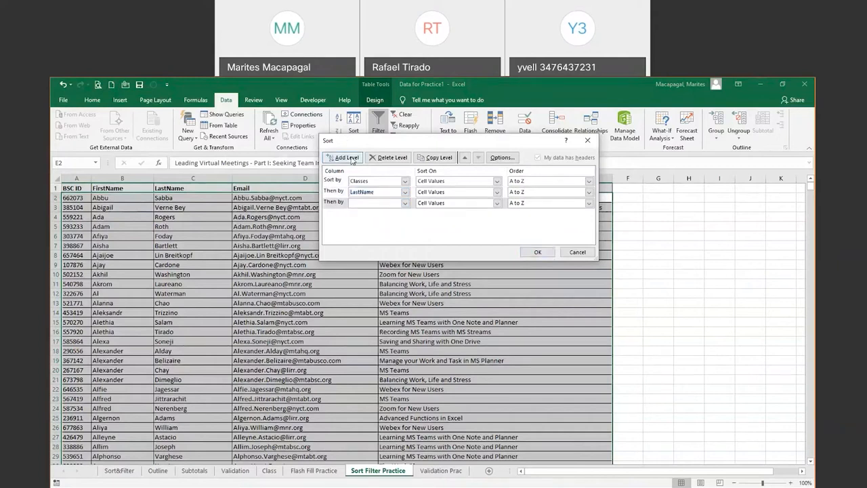
click(404, 203)
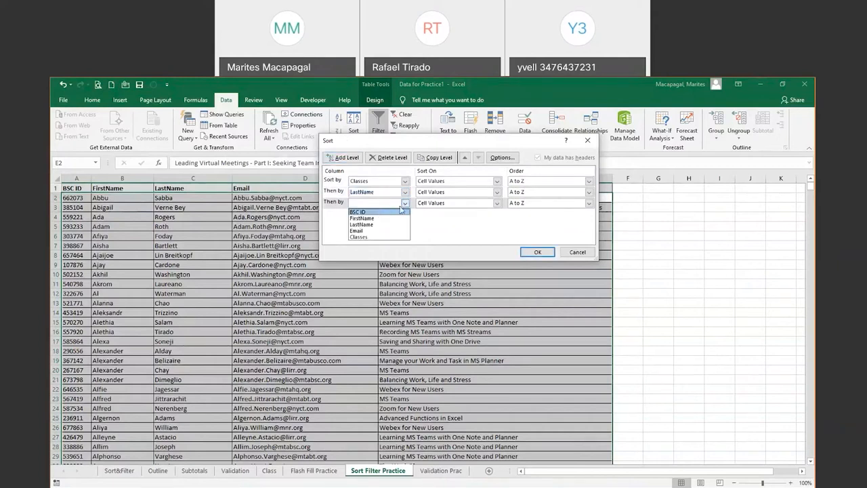
click(366, 218)
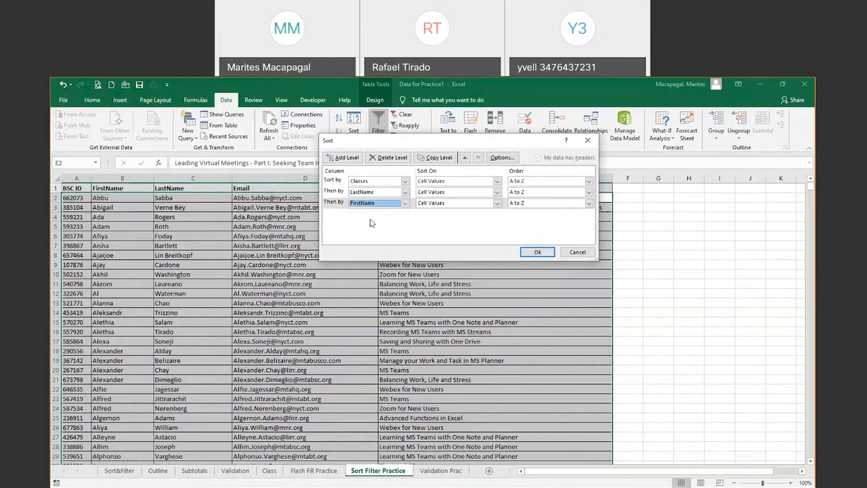
click(534, 253)
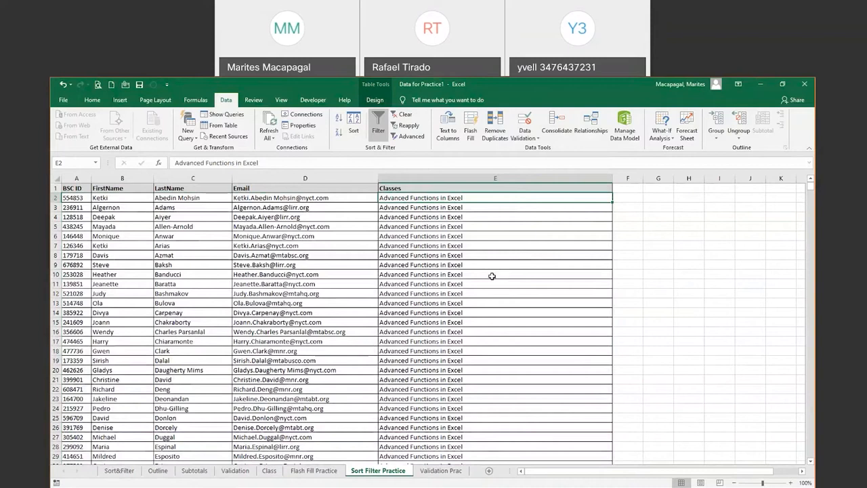
click(56, 188)
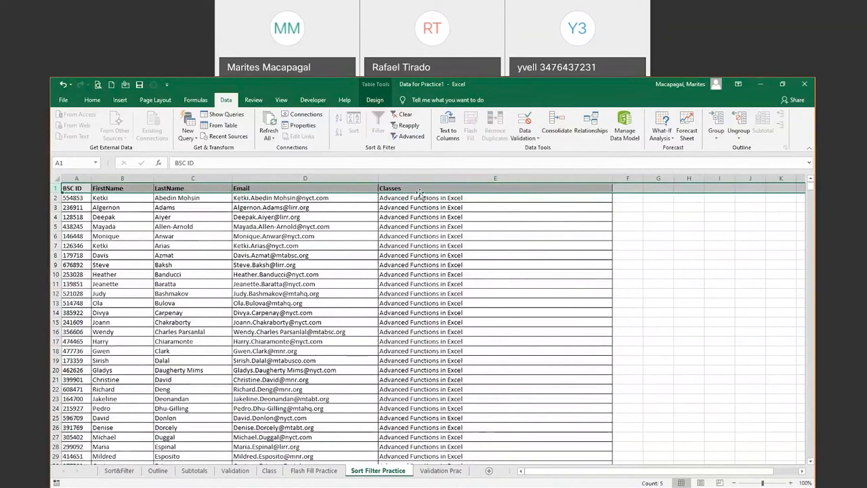
Select a cell inside the sorted class list and turn on Filter so every header gets a filter arrow
click(405, 117)
click(422, 217)
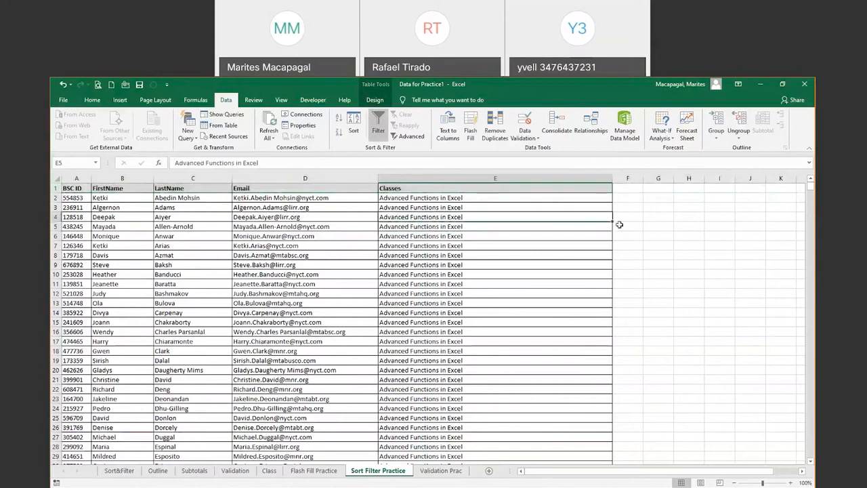
click(654, 219)
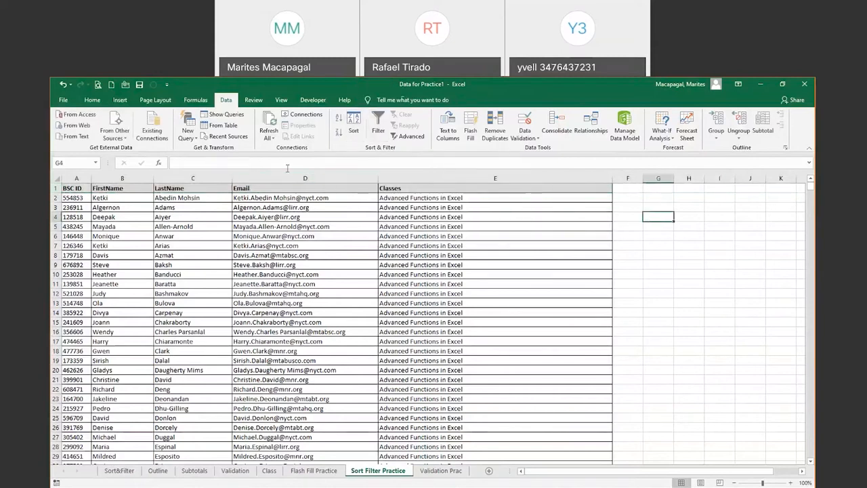
click(76, 184)
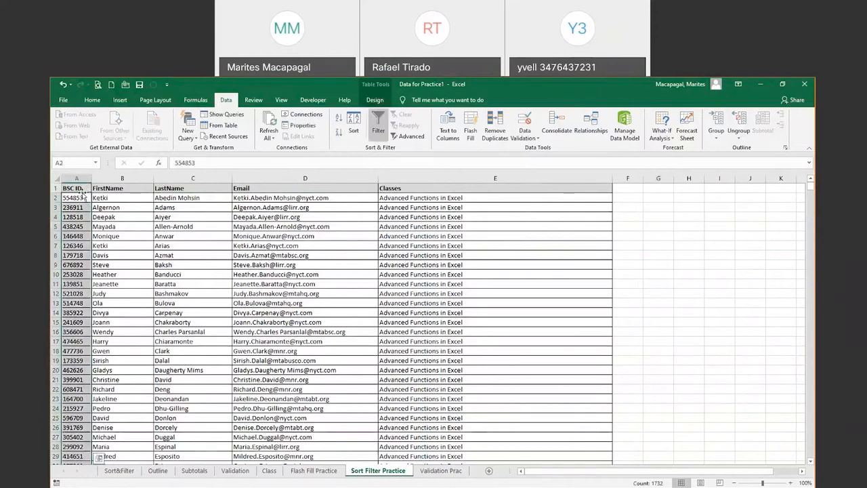
click(208, 188)
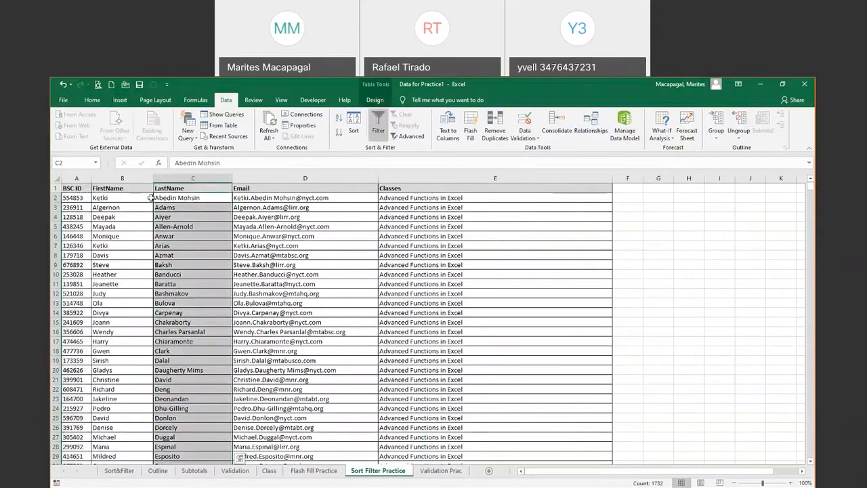
click(284, 227)
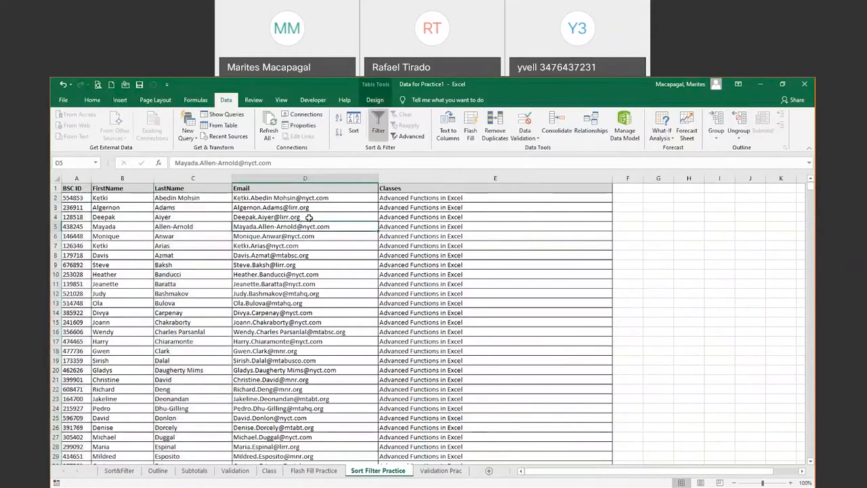
click(379, 123)
click(648, 248)
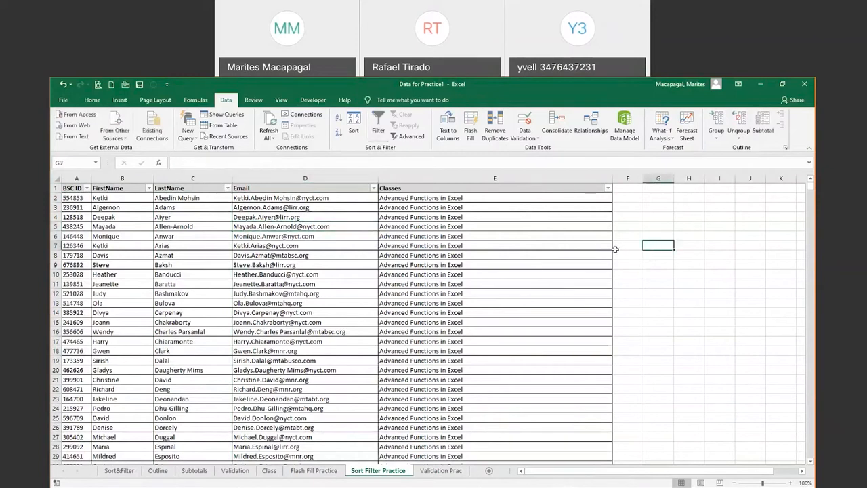
click(393, 197)
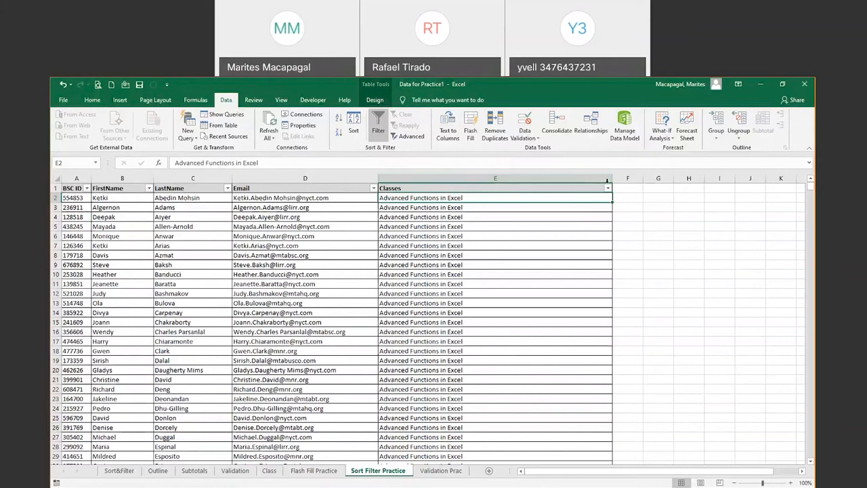
Clear all classes, search 'lear', and keep only Learning MS Teams with One Note and Planner
click(608, 188)
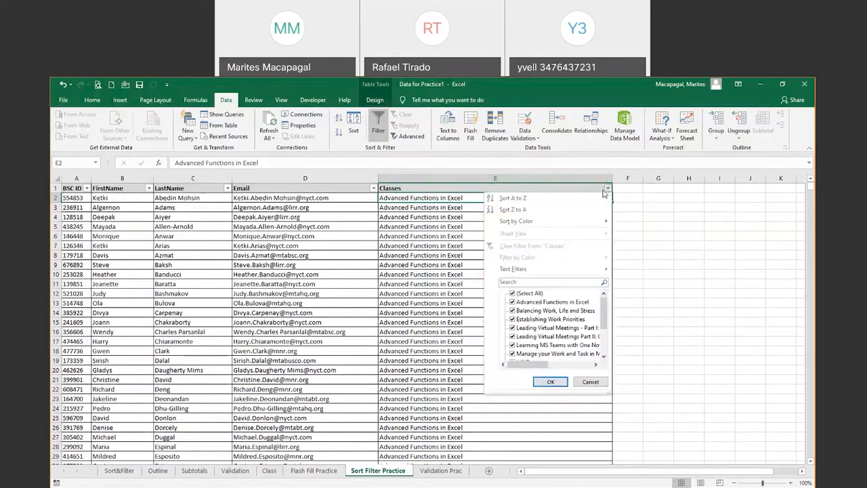
click(511, 294)
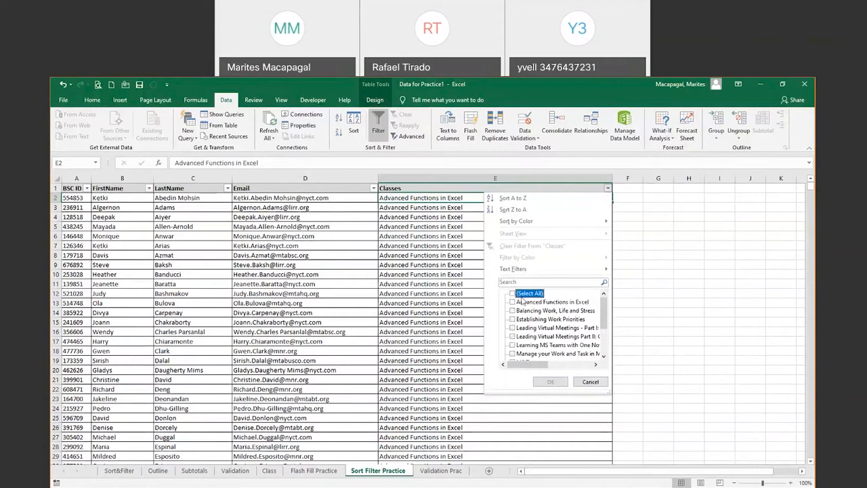
click(514, 294)
click(526, 292)
click(578, 283)
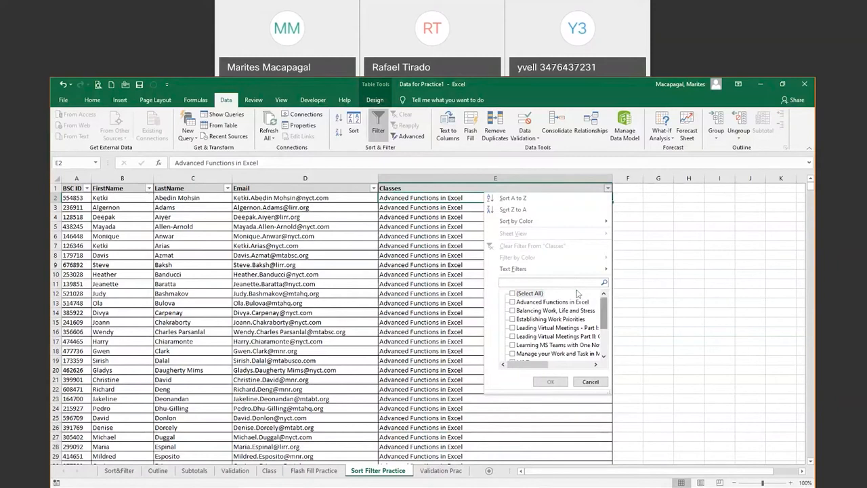
text(;earmo)
key(BackSpace)
key(BackSpace)
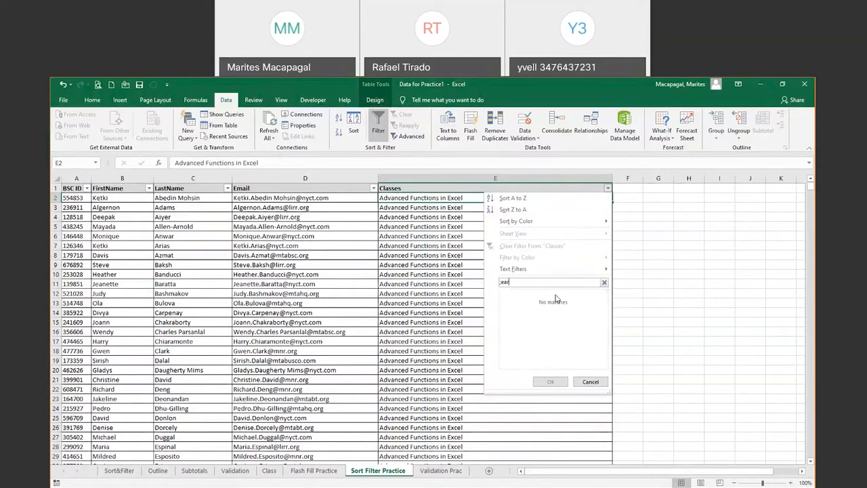
key(BackSpace)
key(BackSpace)
key(BackSpace)
key(BackSpace)
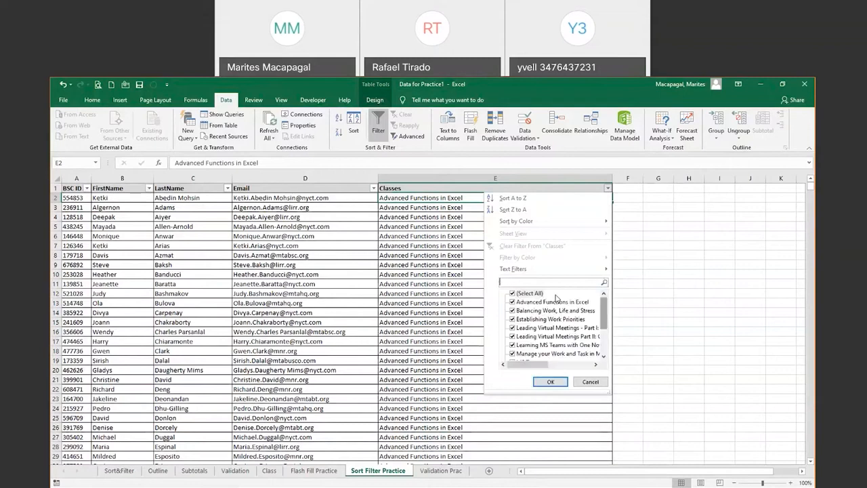
text(lear)
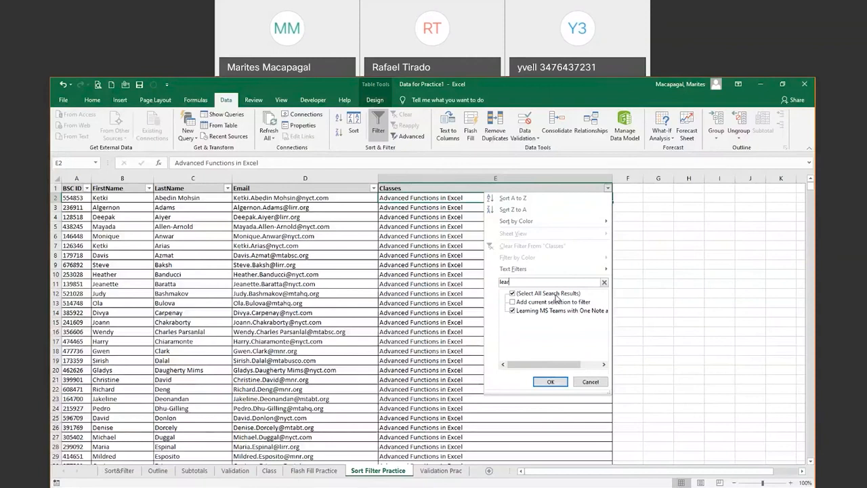
click(546, 380)
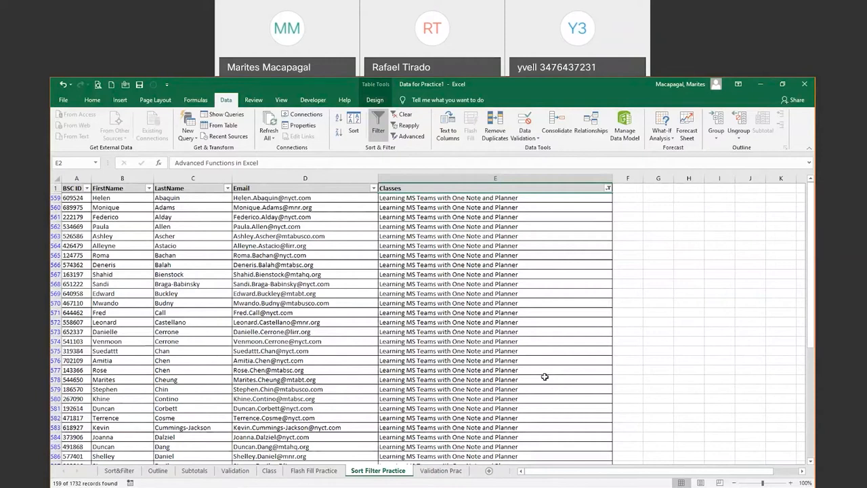
In the LastName filter list, uncheck all last names and reveal the Text Filters submenu
click(227, 188)
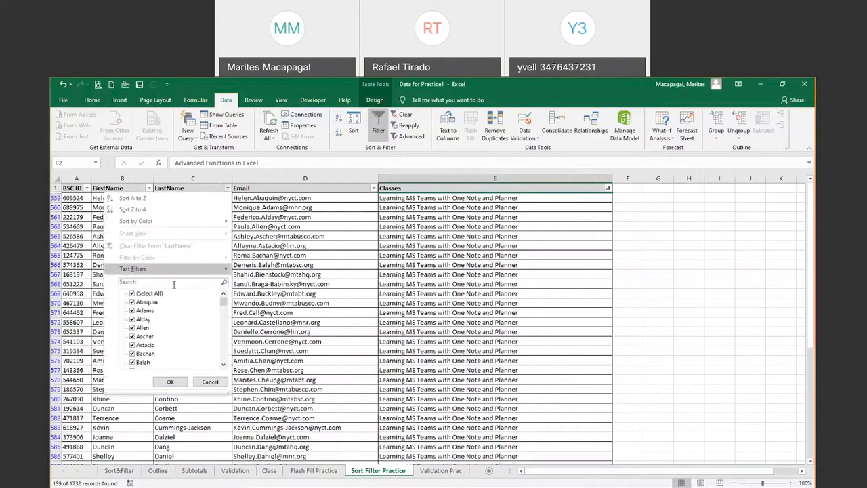
click(174, 283)
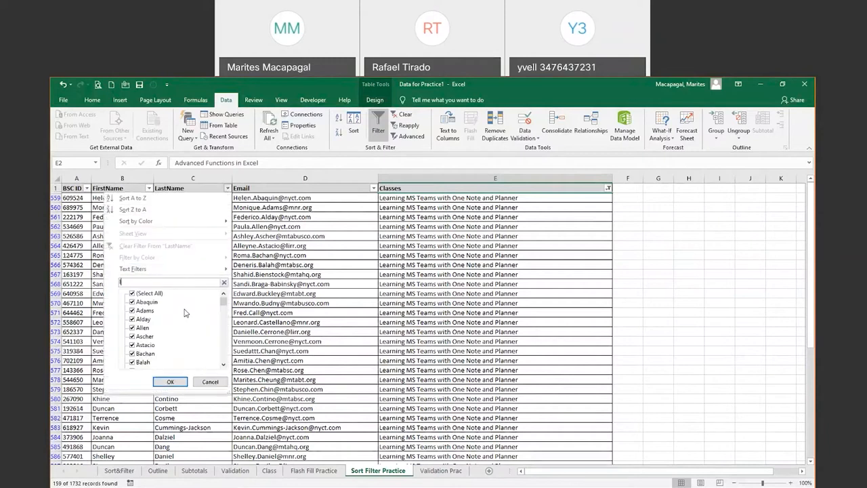
text(l)
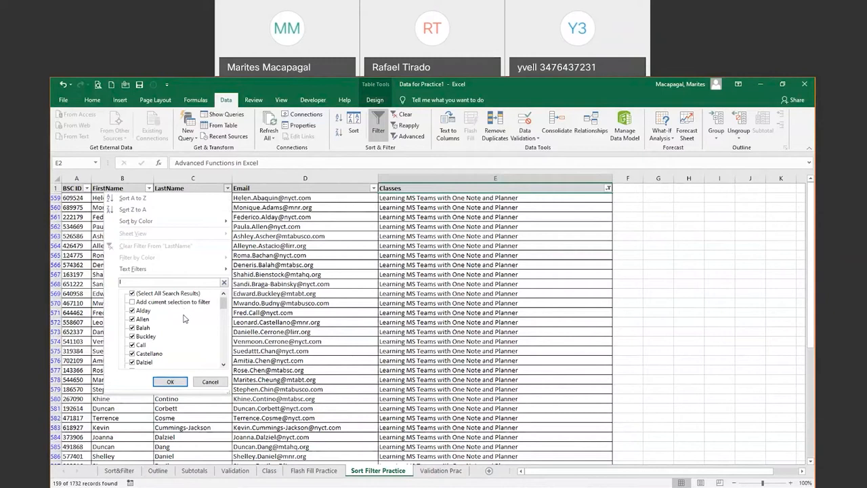
key(BackSpace)
text(l)
key(BackSpace)
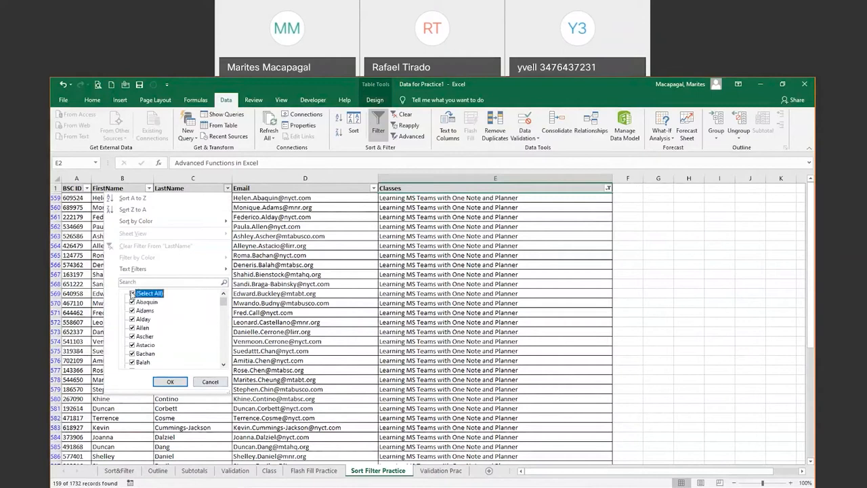
click(139, 295)
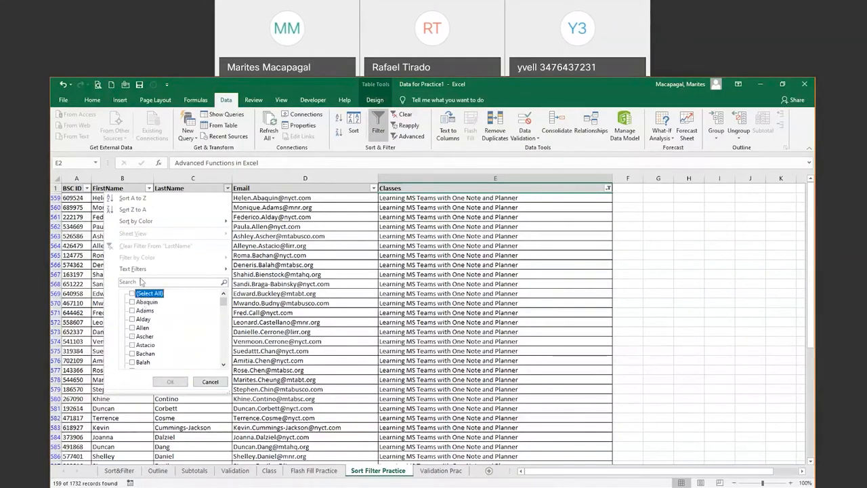
click(141, 282)
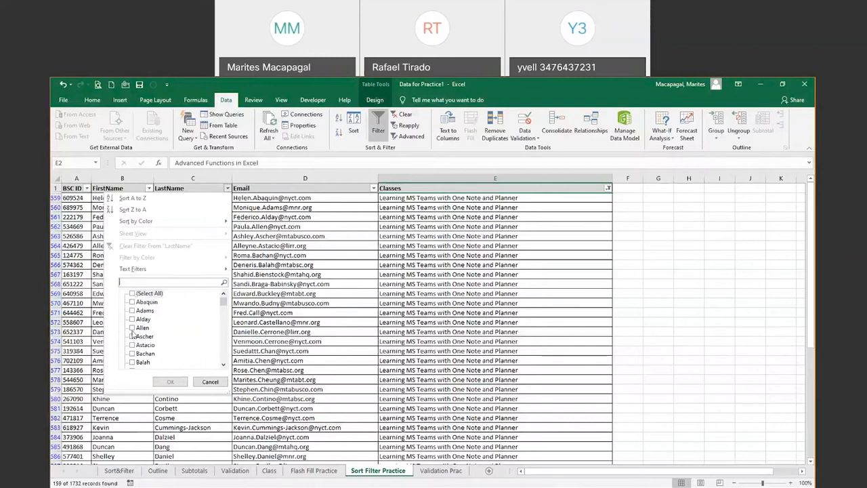
text(l)
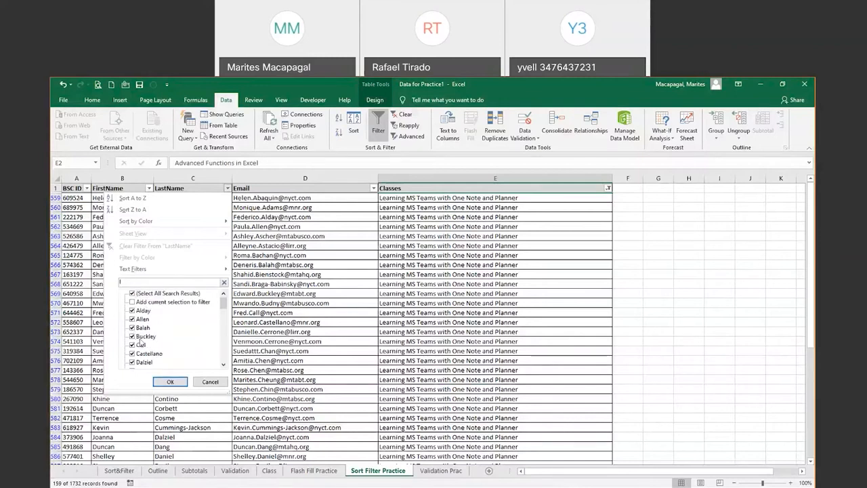
key(BackSpace)
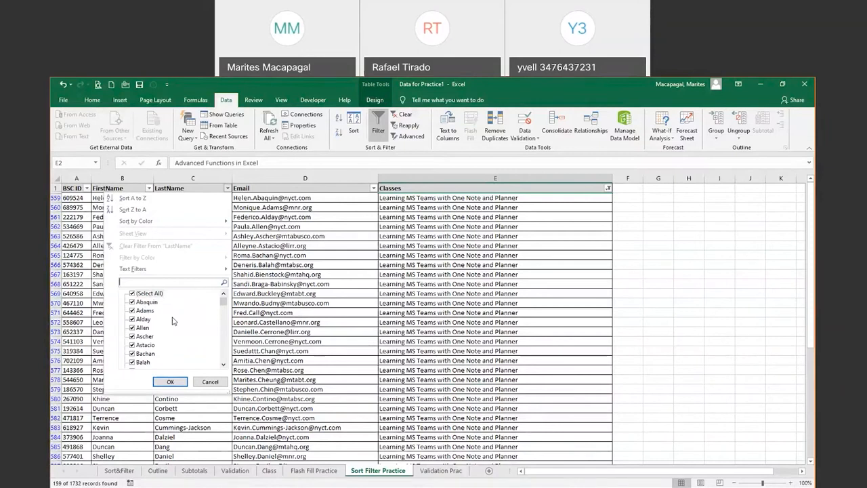
mouse_move(228, 271)
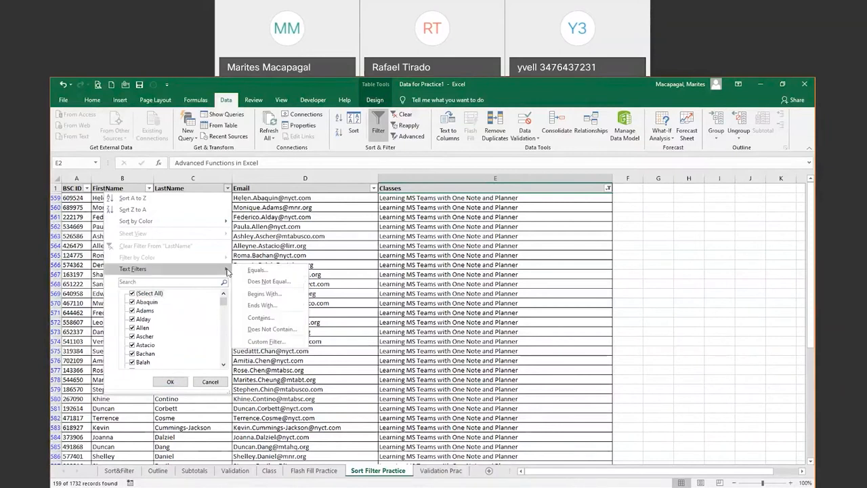
Apply a LastName Begins With 'L*' filter, cutting the list to 5 of 1732 records
click(264, 293)
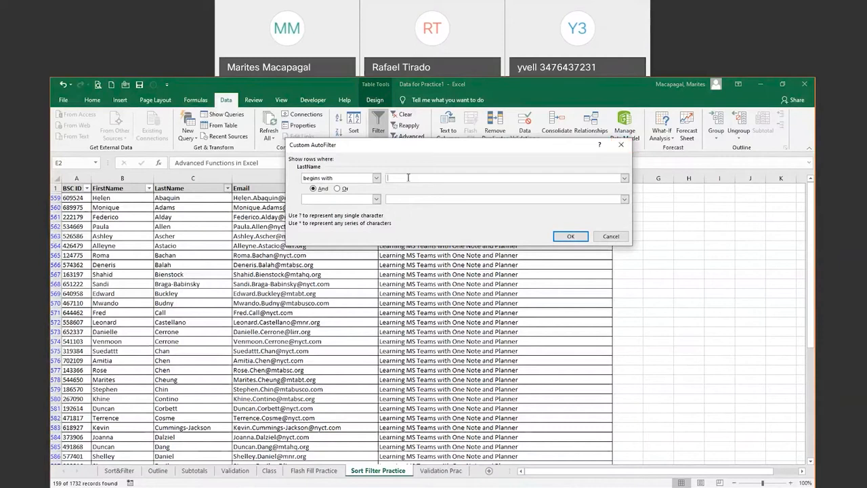
text(L)
text(%)
key(BackSpace)
text(*)
click(570, 235)
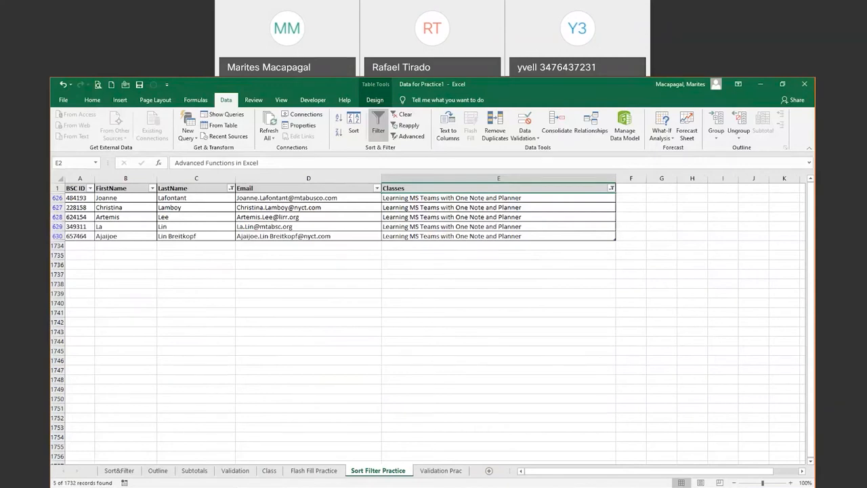
click(478, 277)
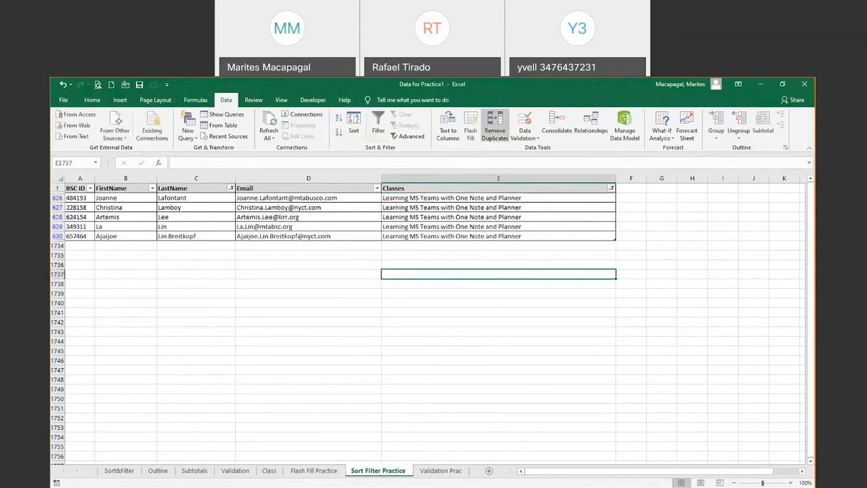
click(623, 86)
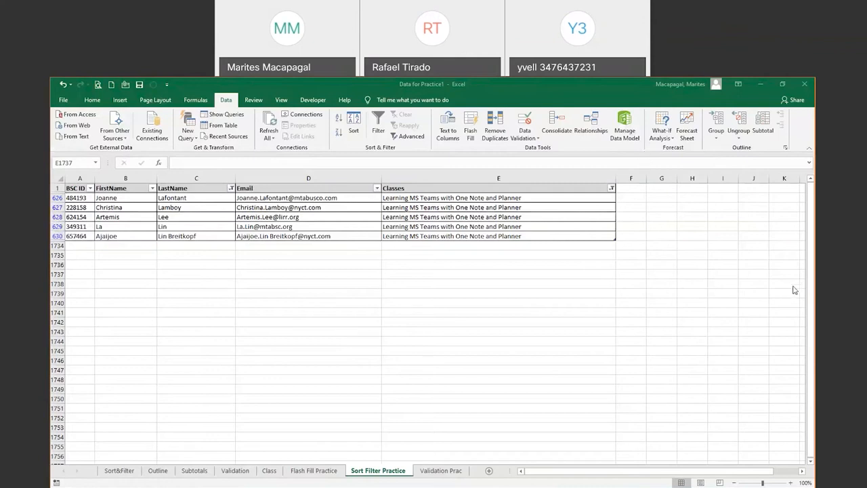
Advance slide 4 past the Filter bullet to show Outline, Subtotals and Data Validation, then minimize to Excel
click(769, 120)
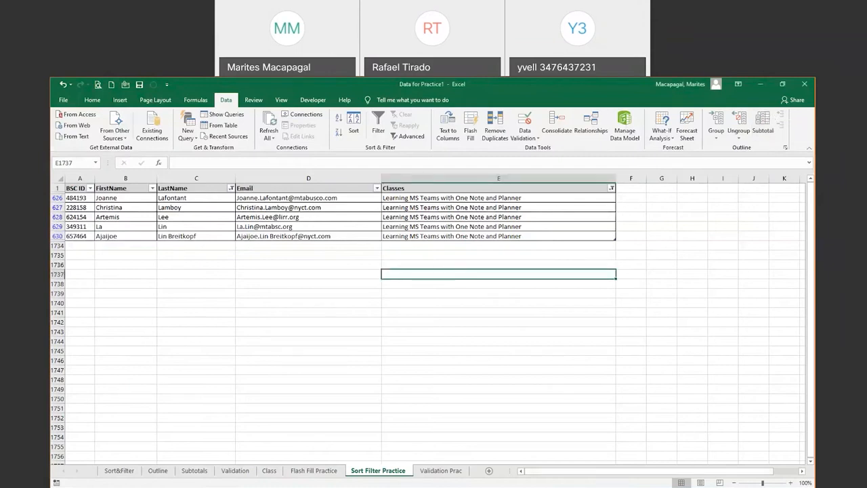
mouse_move(541, 487)
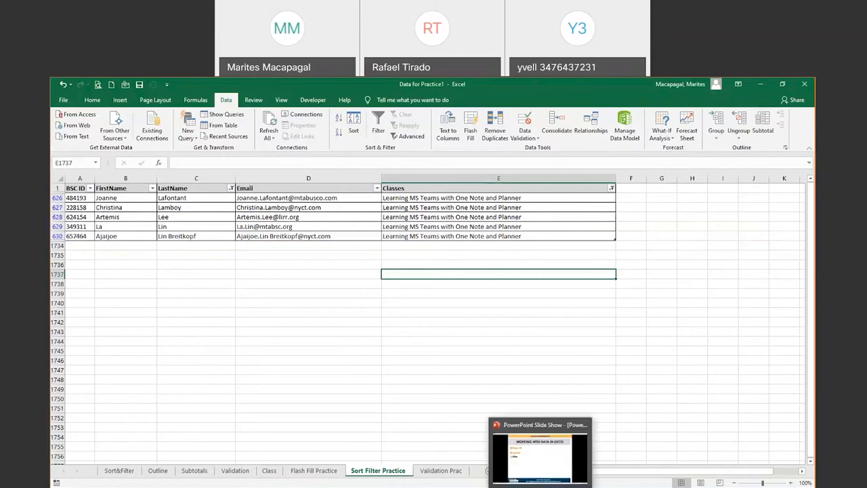
click(541, 459)
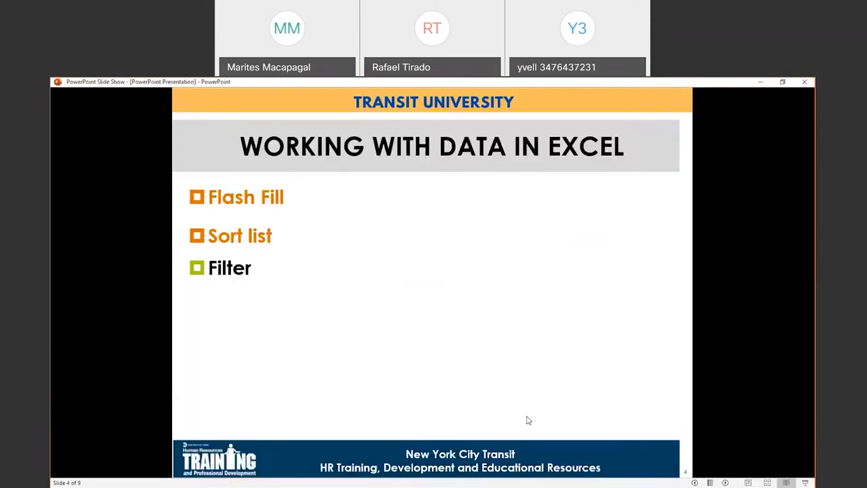
click(483, 387)
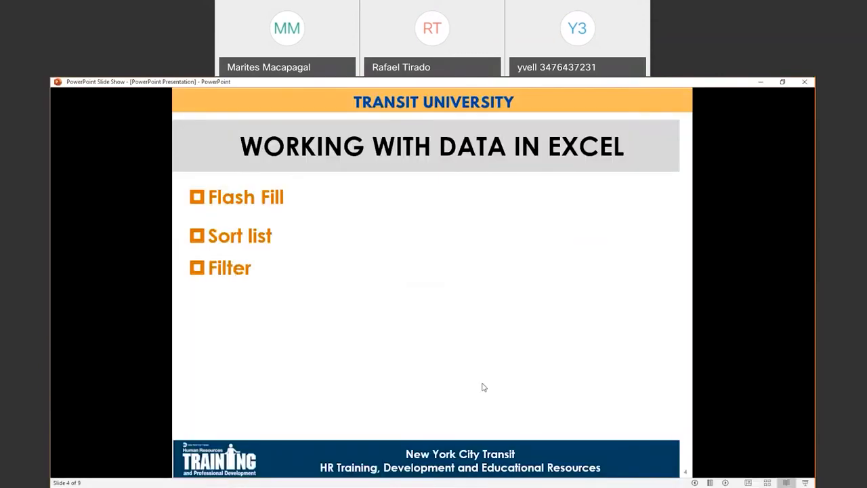
click(483, 387)
click(483, 387)
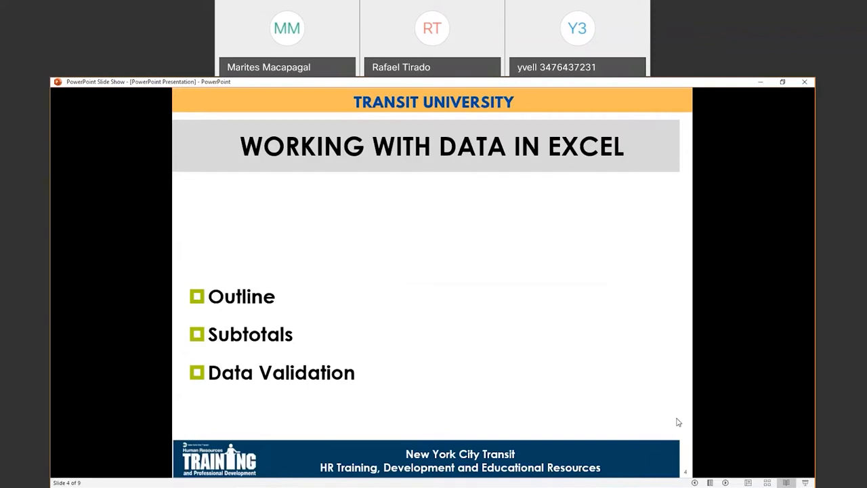
click(761, 82)
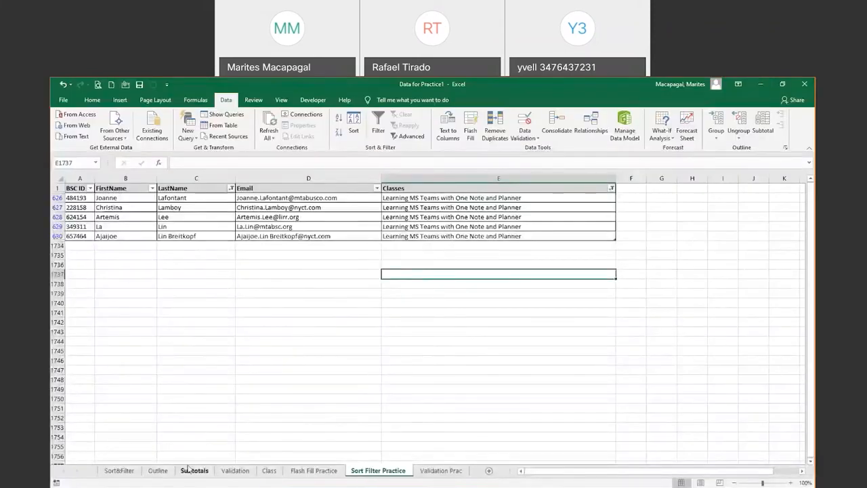
Open the Outline sheet and inspect the April total formulas in F6 and F20 and the May and June Total headings
click(157, 470)
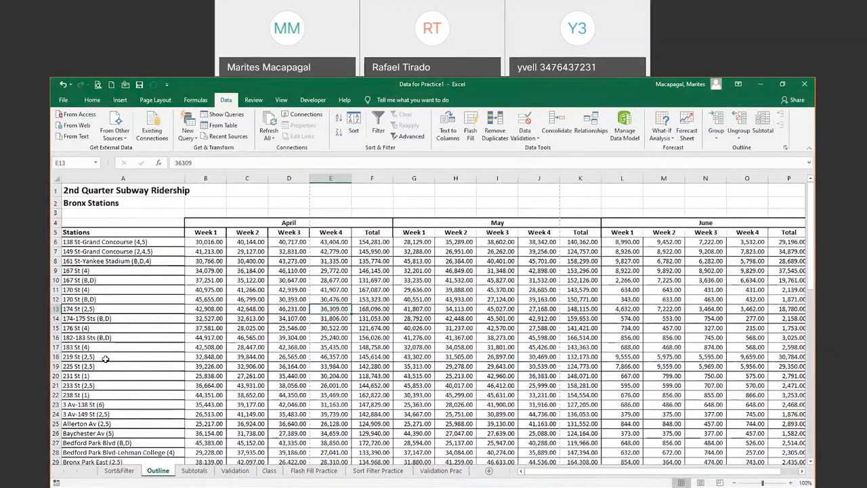
scroll(248, 362, down, 2)
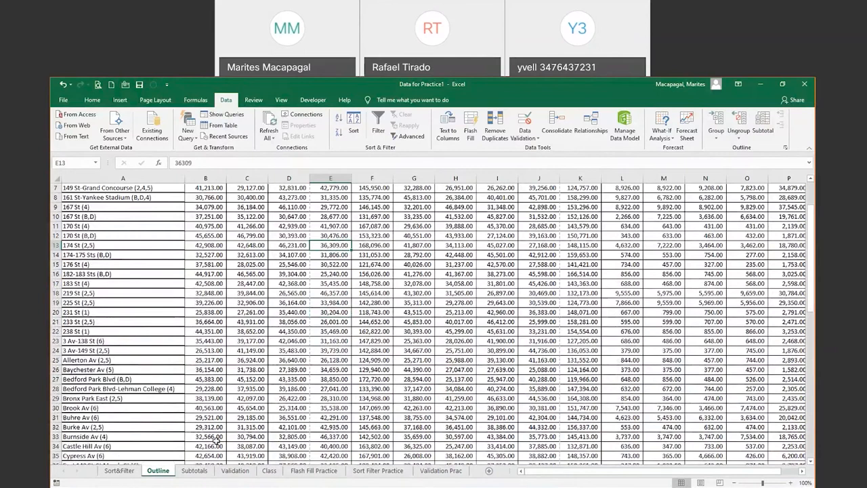
click(378, 310)
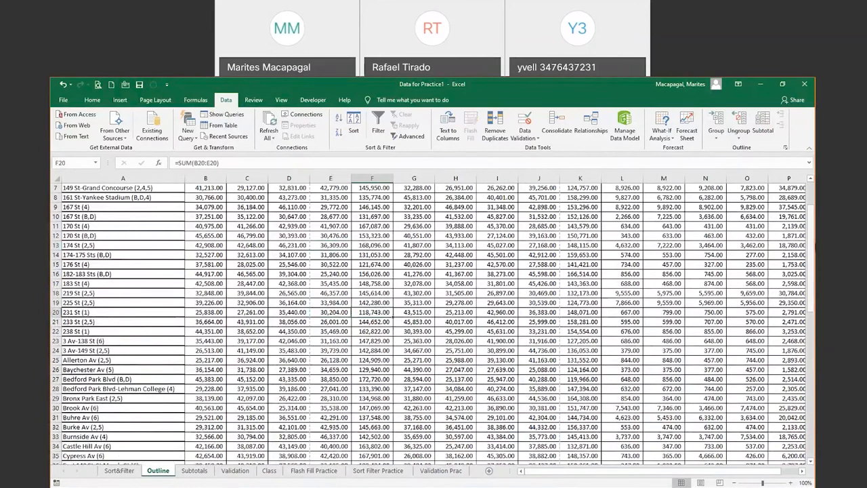
scroll(456, 297, up, 2)
click(454, 308)
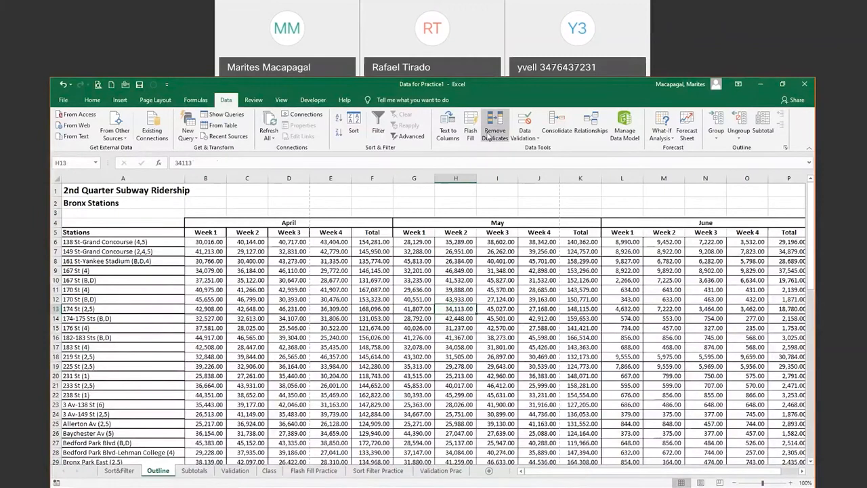
click(372, 242)
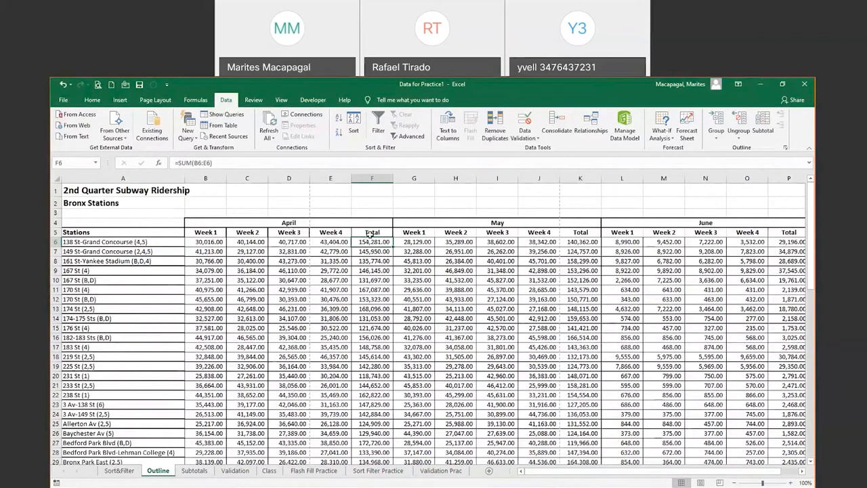
click(590, 235)
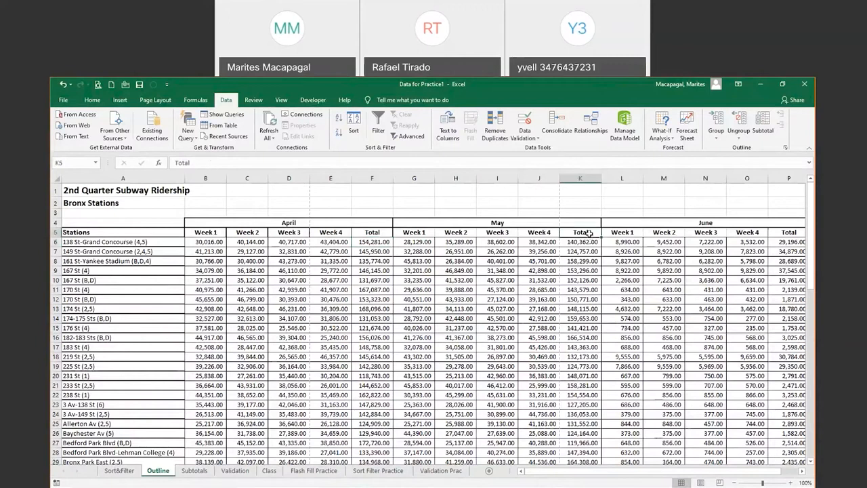
click(790, 233)
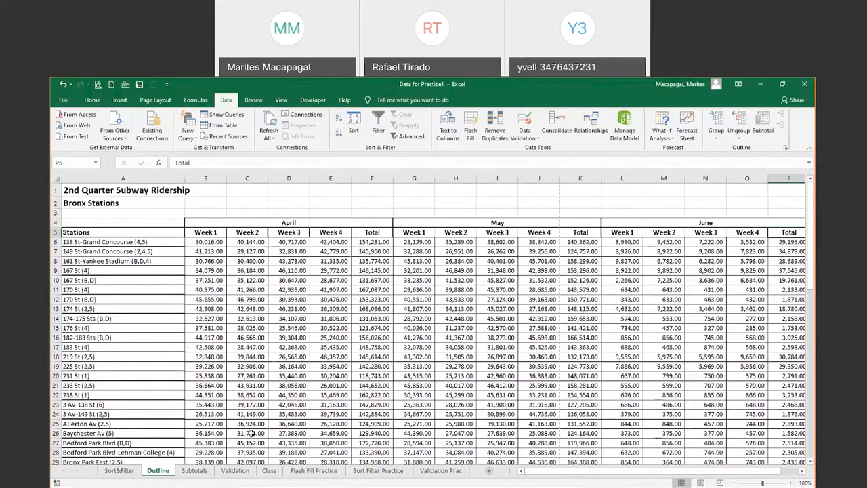
click(290, 365)
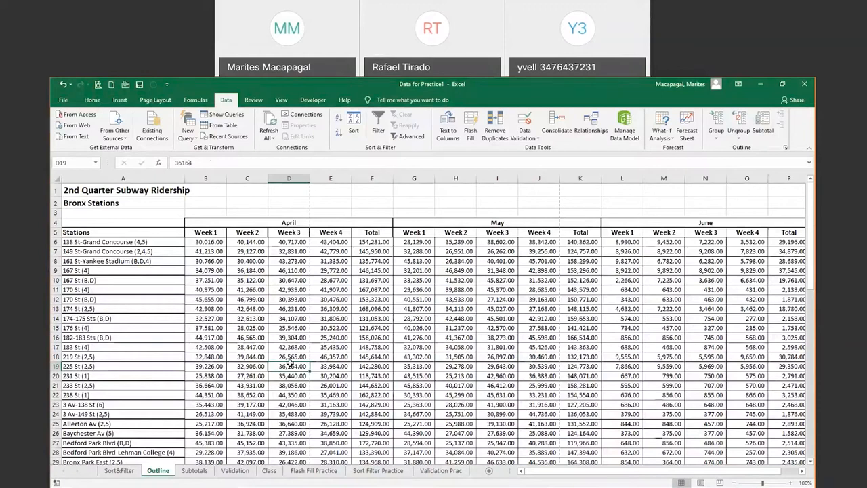
click(208, 177)
drag(217, 177, 325, 175)
right_click(327, 176)
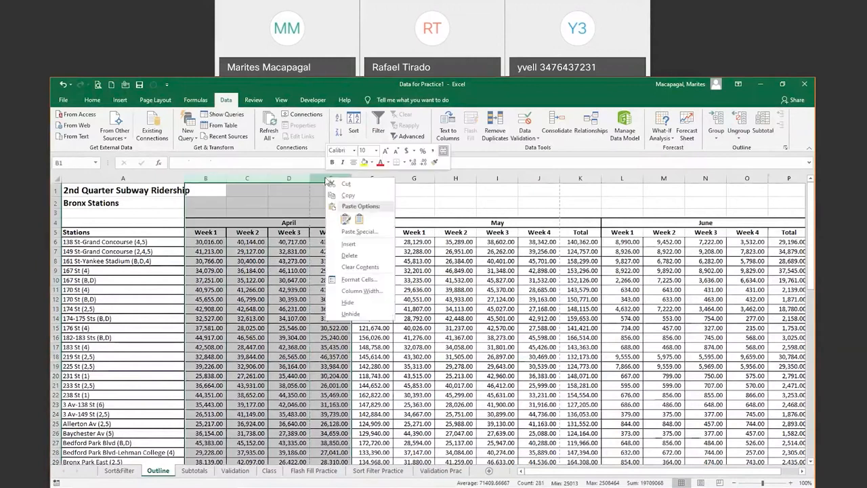
click(356, 305)
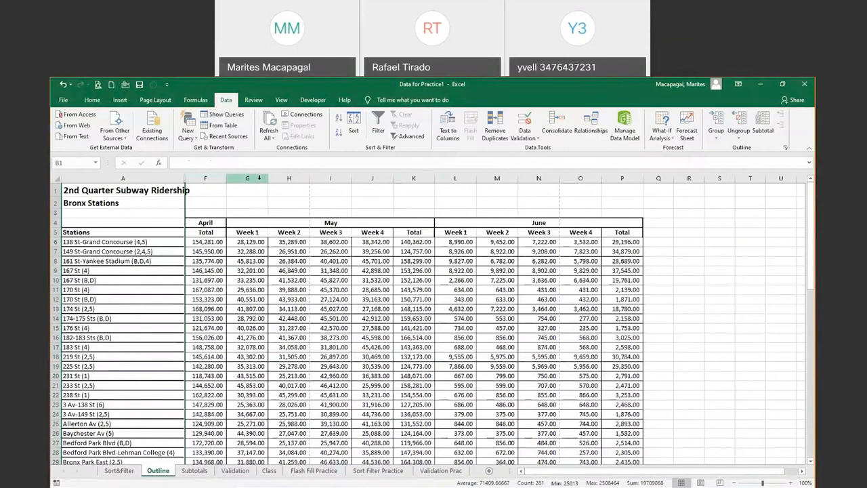
drag(259, 178, 362, 182)
right_click(364, 181)
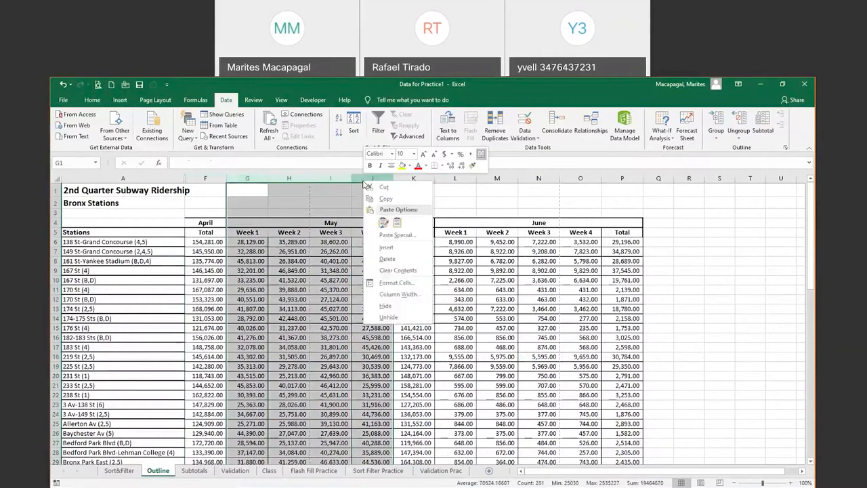
click(384, 307)
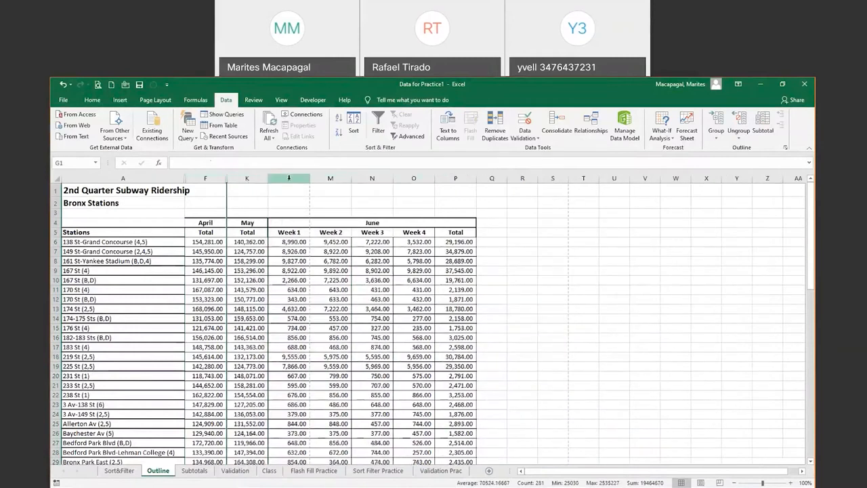
drag(288, 178, 409, 180)
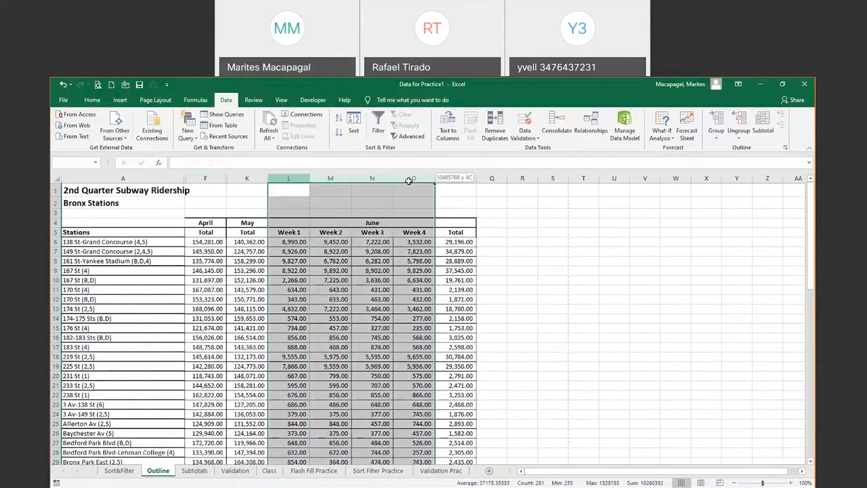
right_click(411, 180)
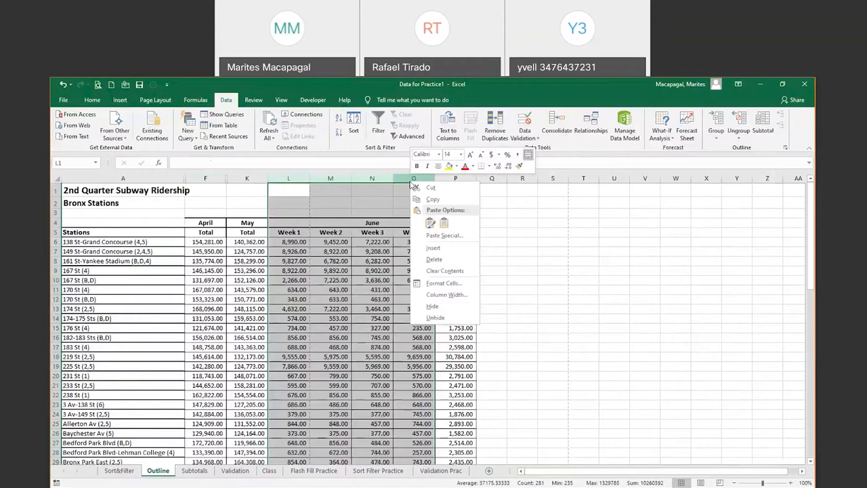
click(432, 307)
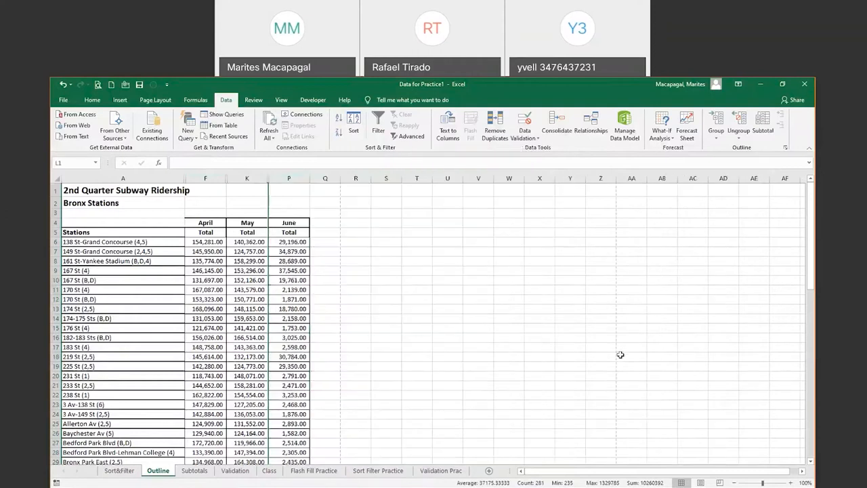
click(246, 328)
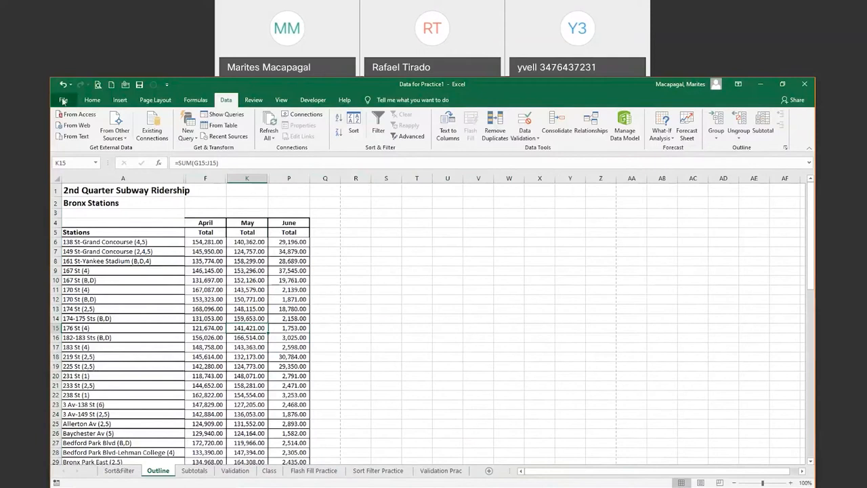
double_click(267, 179)
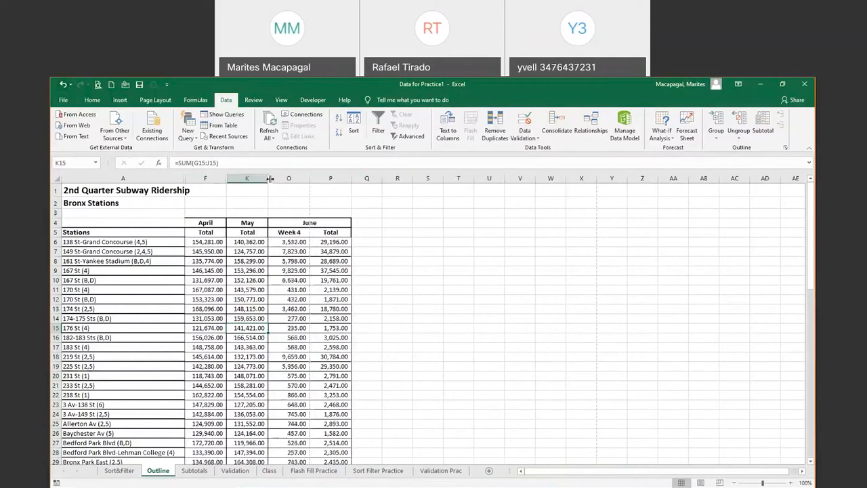
double_click(270, 179)
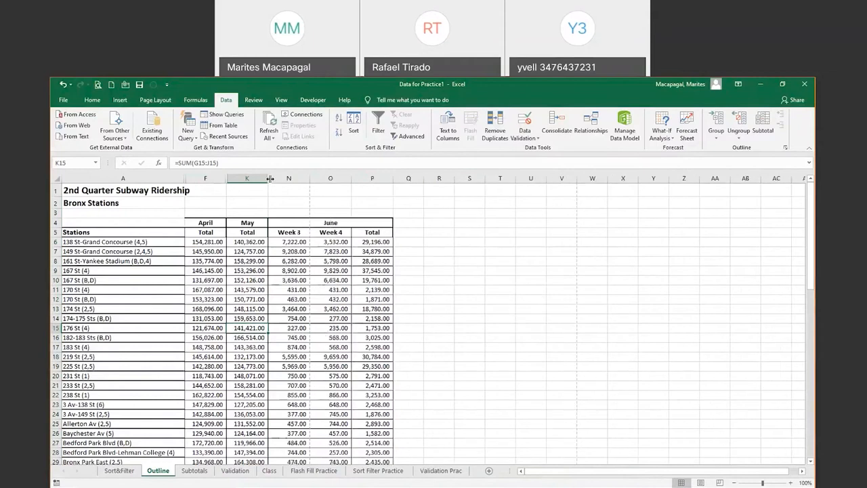
drag(179, 178, 380, 168)
drag(393, 168, 390, 179)
right_click(391, 180)
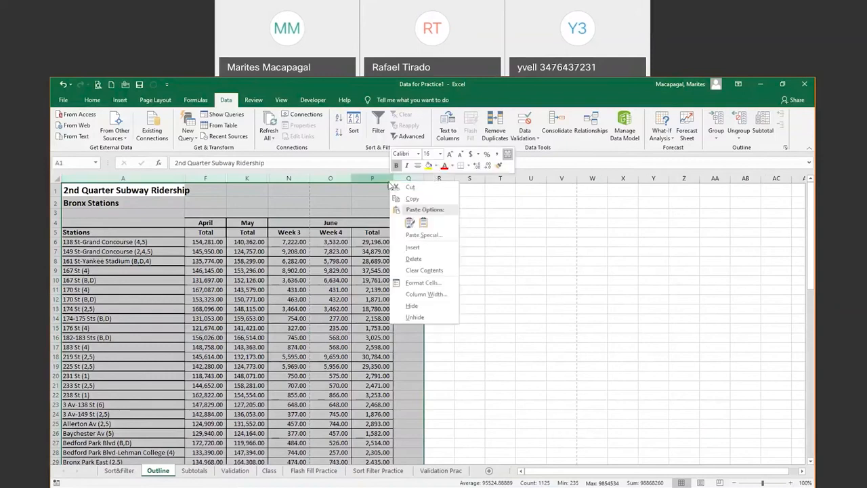
click(421, 318)
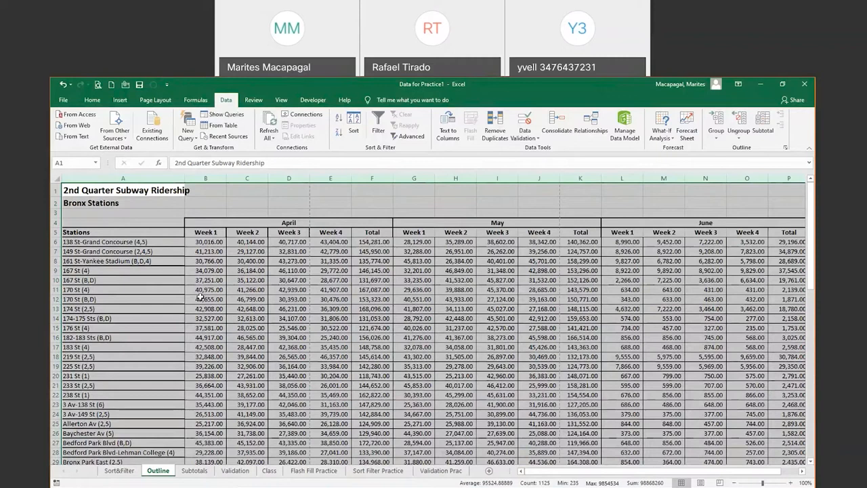
click(299, 290)
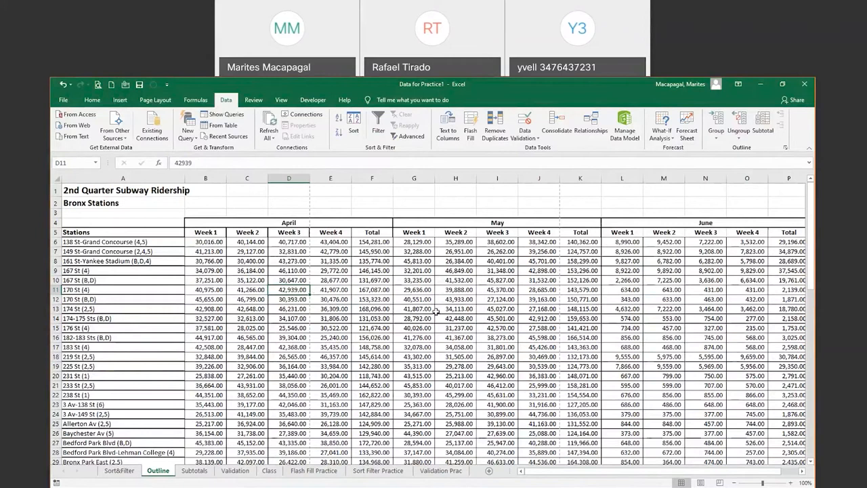
key(Right)
key(Right)
click(283, 281)
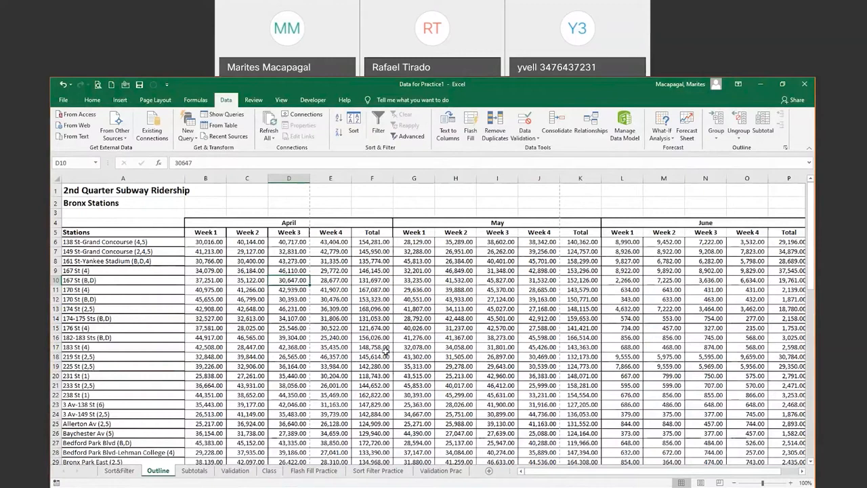
Review the April total formula in F6 and select the weekly value in D10
drag(811, 258, 813, 218)
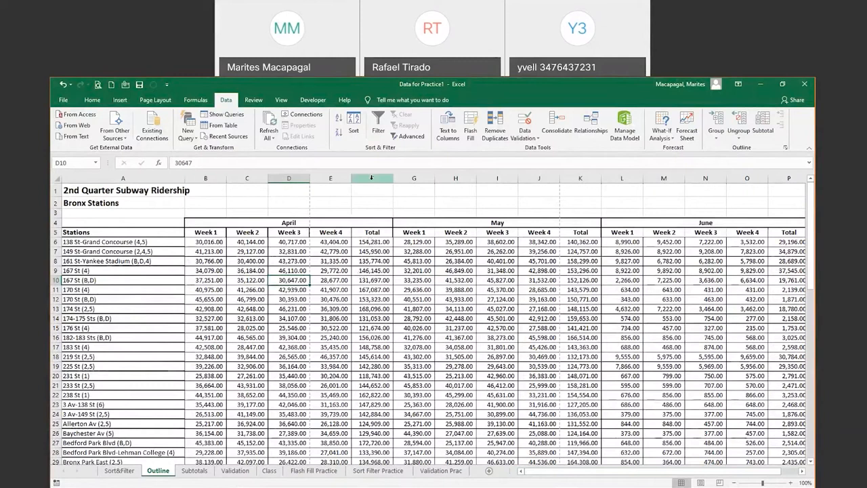
click(390, 242)
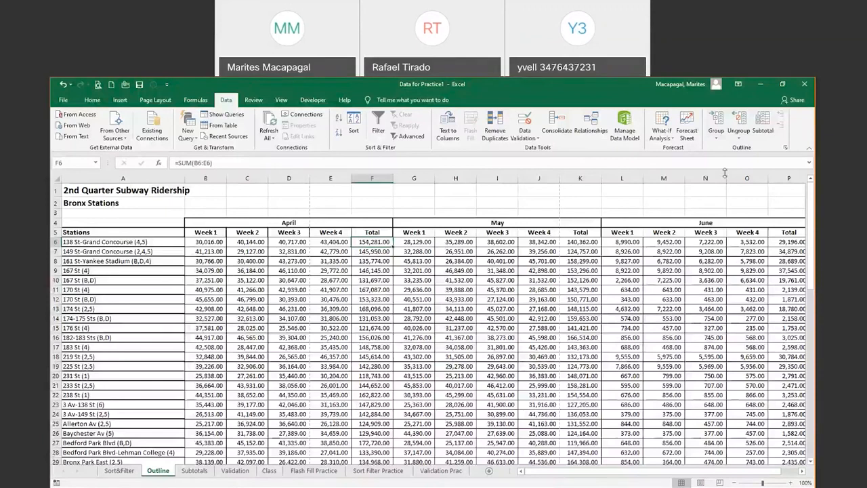
click(296, 277)
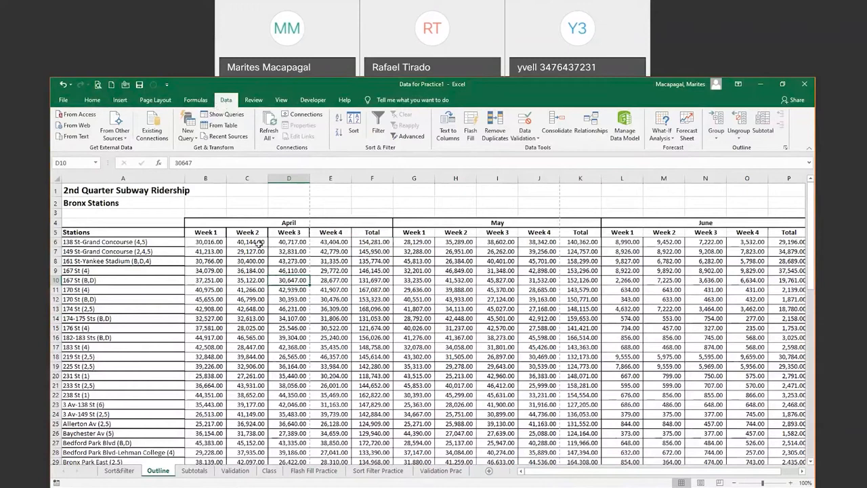
Auto Outline the ridership table and collapse April's weekly columns to its Total
click(717, 139)
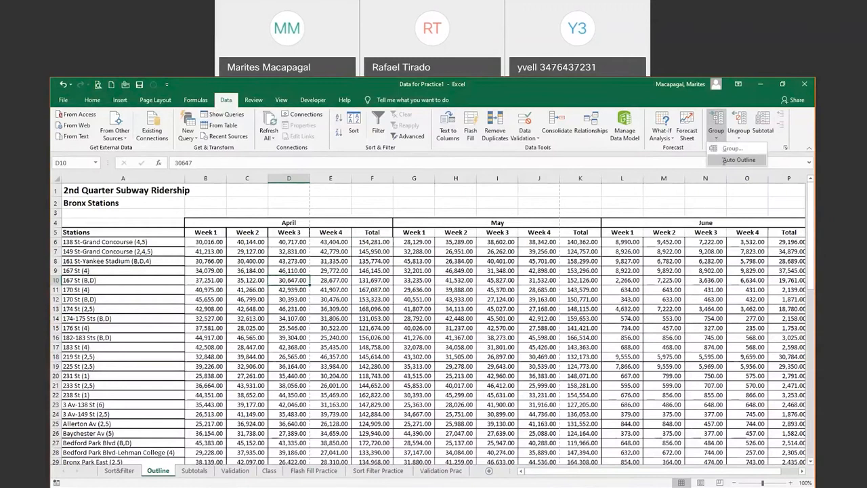
click(725, 161)
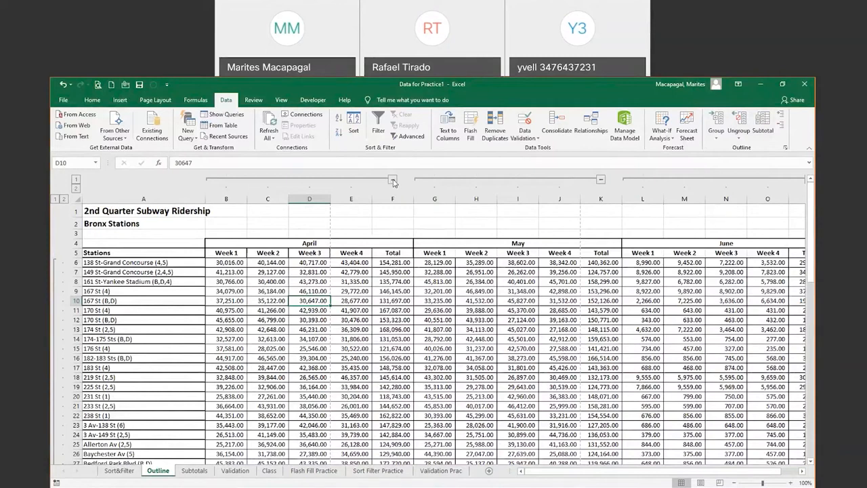
click(393, 180)
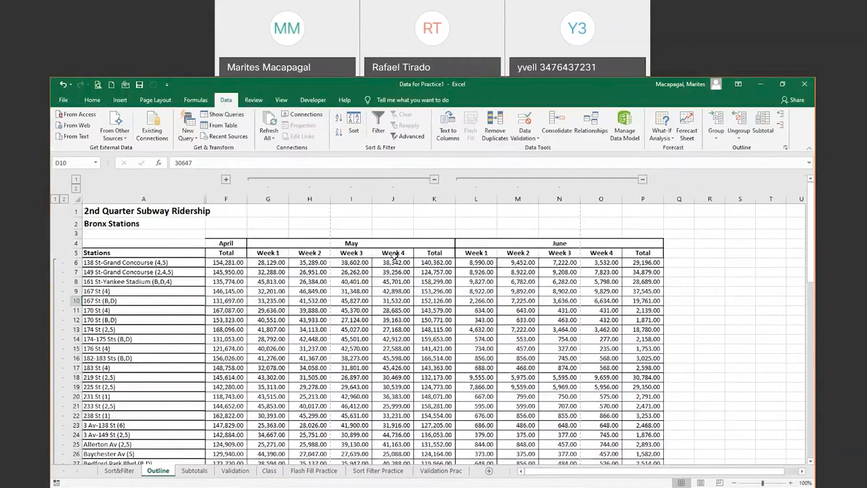
Collapse May and June to their totals, then toggle column outline levels 1 and 2, finishing on level 2
click(434, 180)
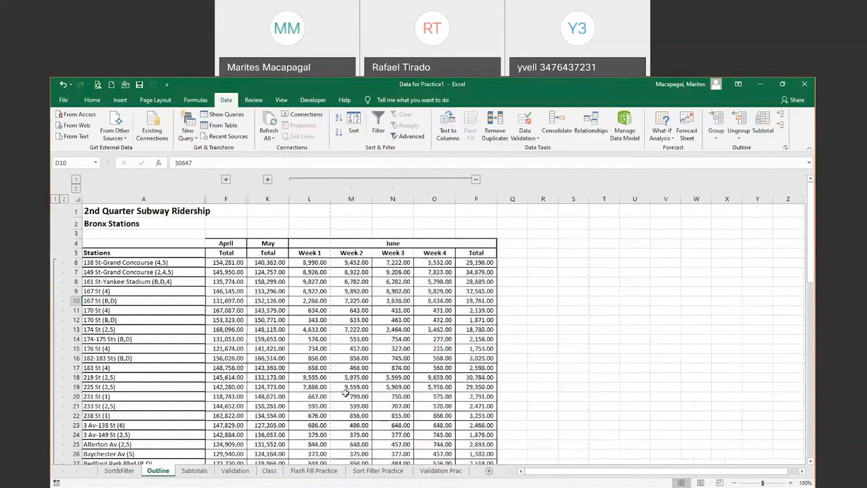
click(476, 180)
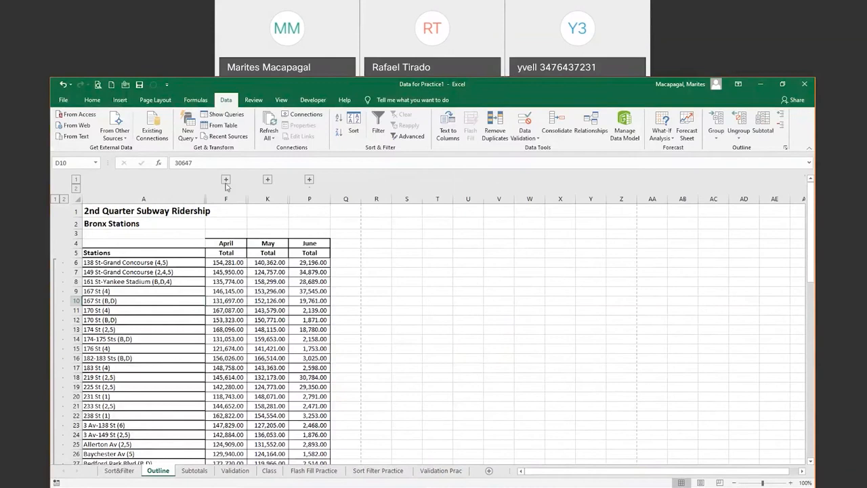
click(75, 191)
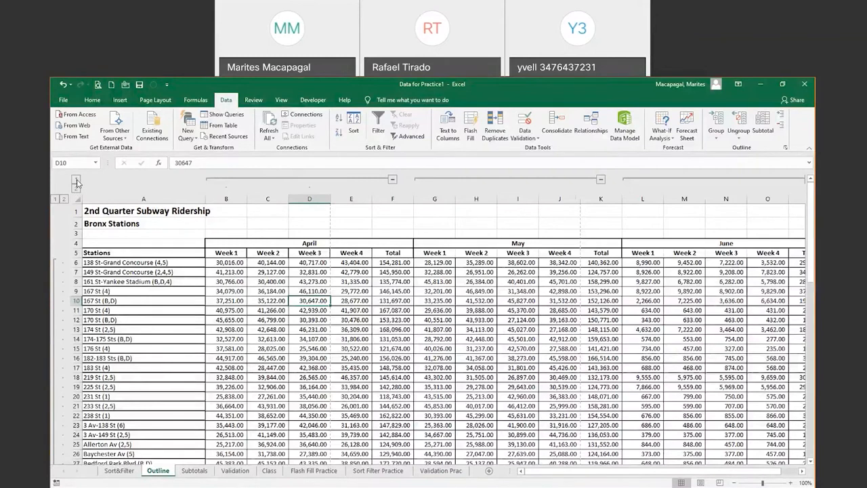
click(77, 181)
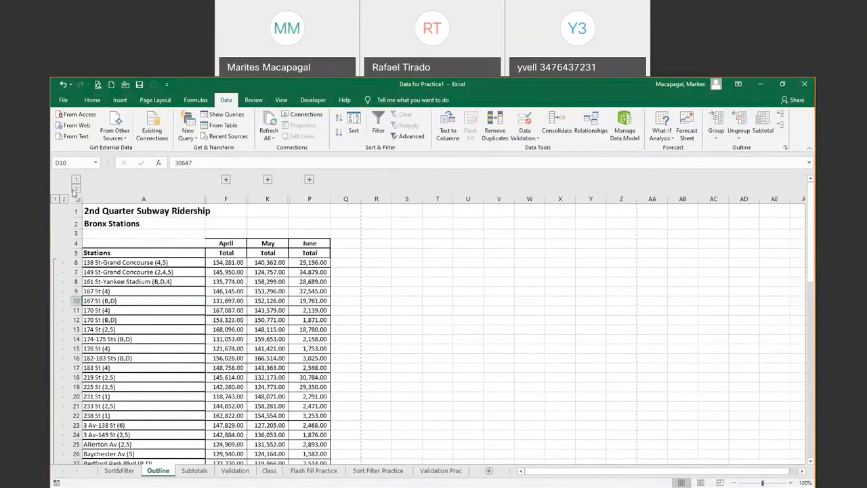
click(75, 190)
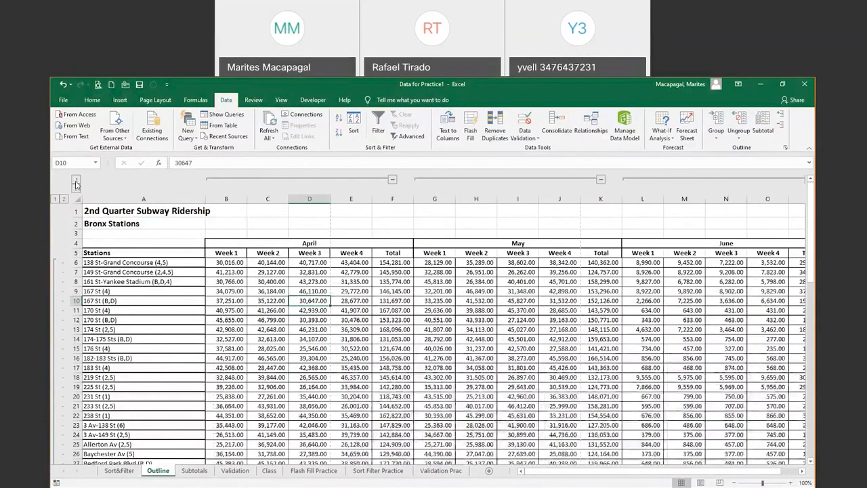
click(76, 182)
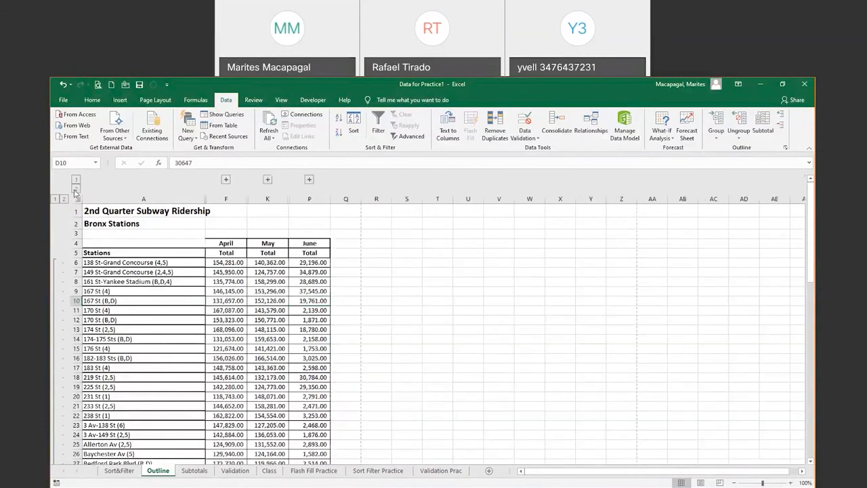
click(75, 191)
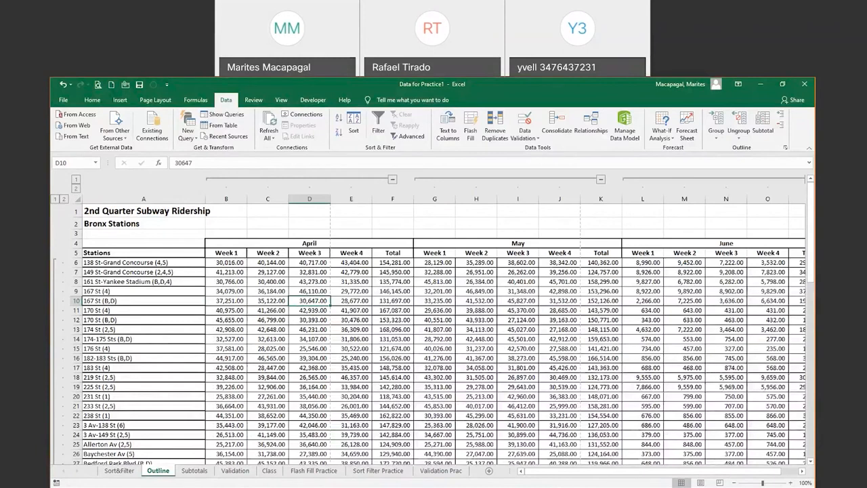
Set both row and column outlines to level 1, leaving only the Grand Total row with monthly totals
click(56, 200)
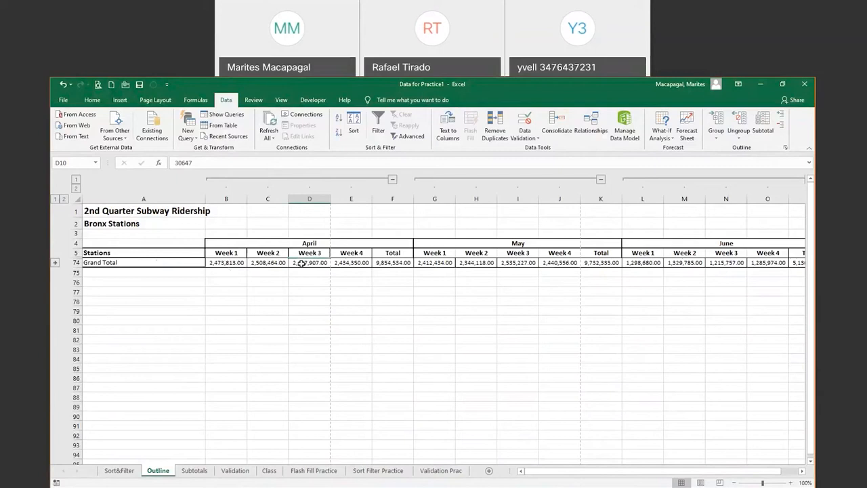
click(76, 180)
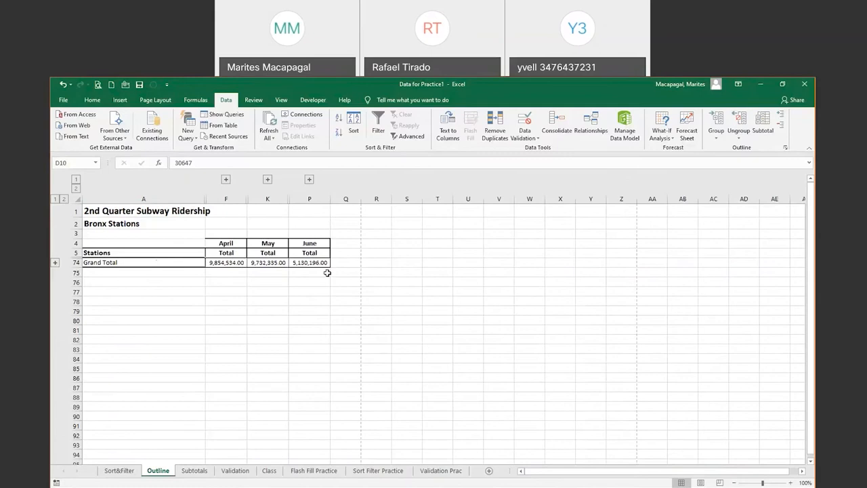
Preview the collapsed printout, expand rows to outline level 2, and preview the station totals again
click(99, 83)
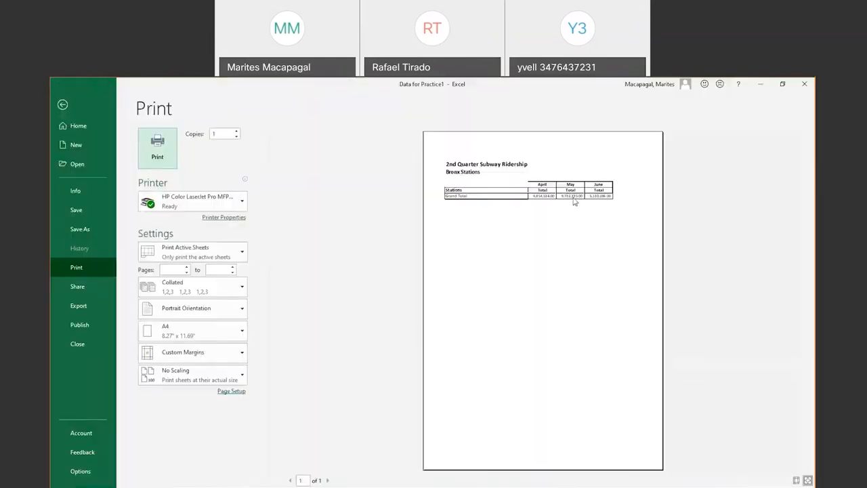
click(63, 104)
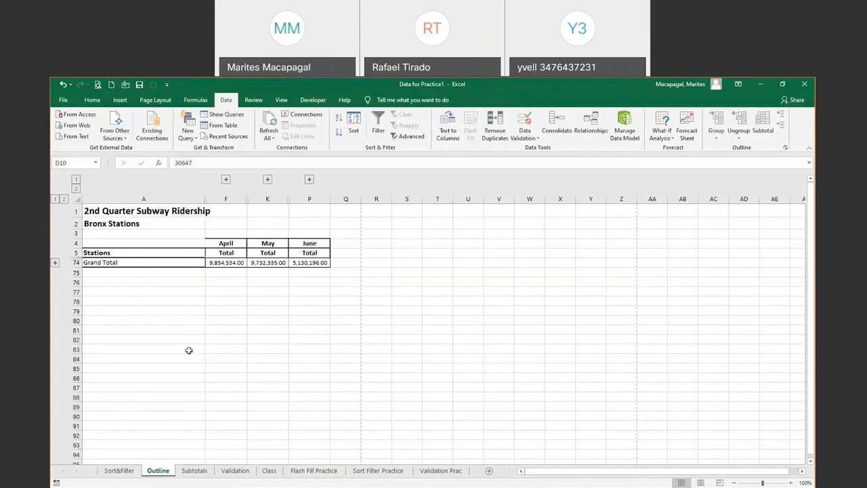
click(63, 199)
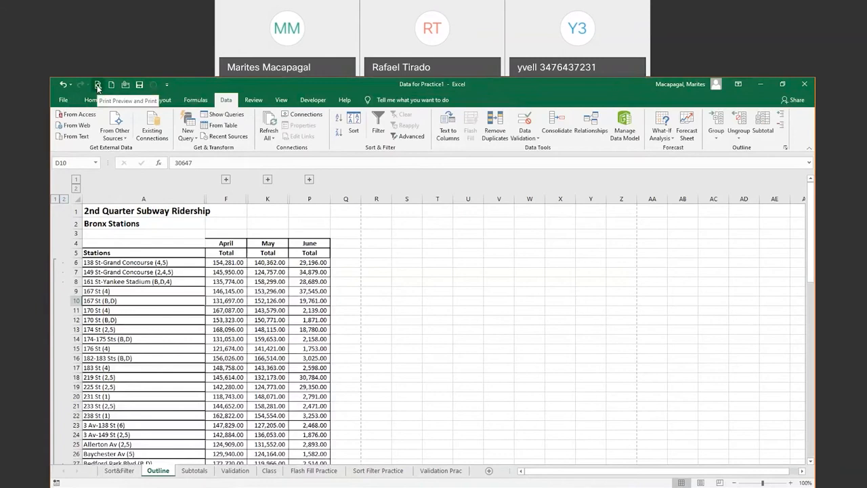
click(97, 84)
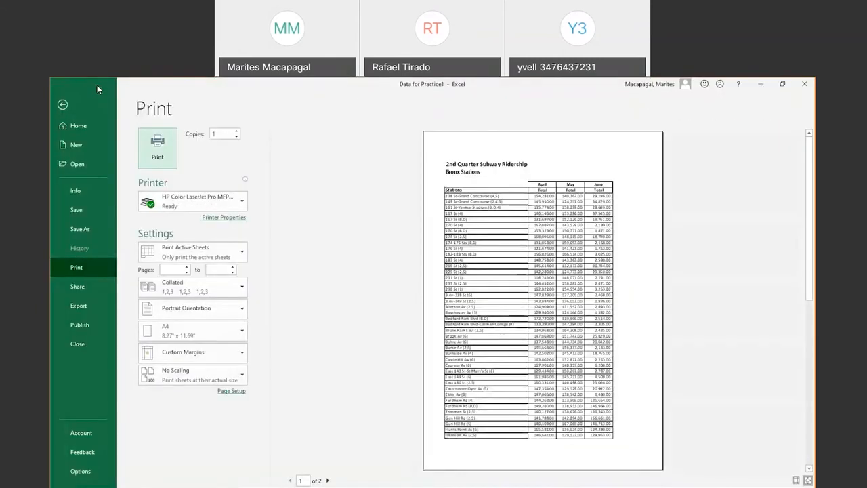
click(64, 105)
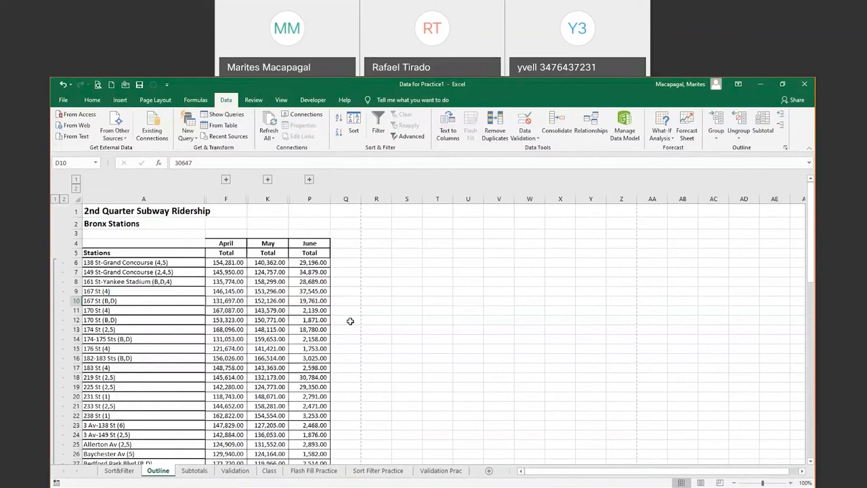
Clear the sheet's outline with Ungroup > Clear Outline and switch to the Subtotals sheet
click(740, 138)
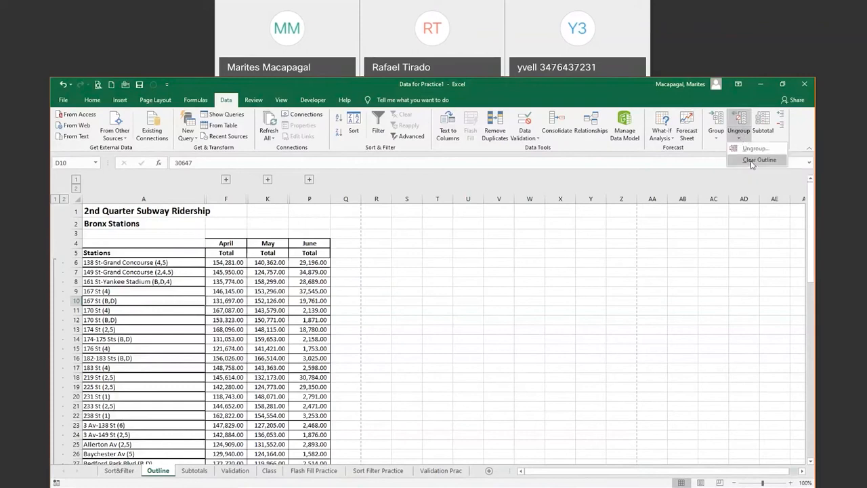
click(759, 160)
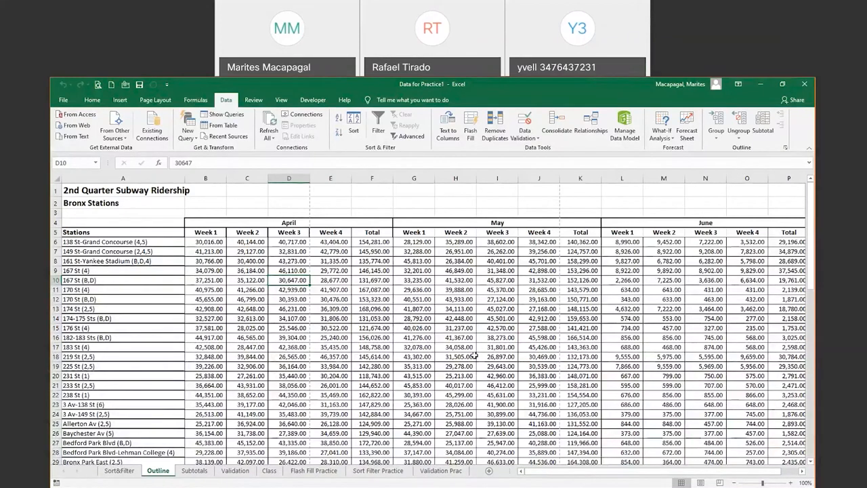
click(195, 470)
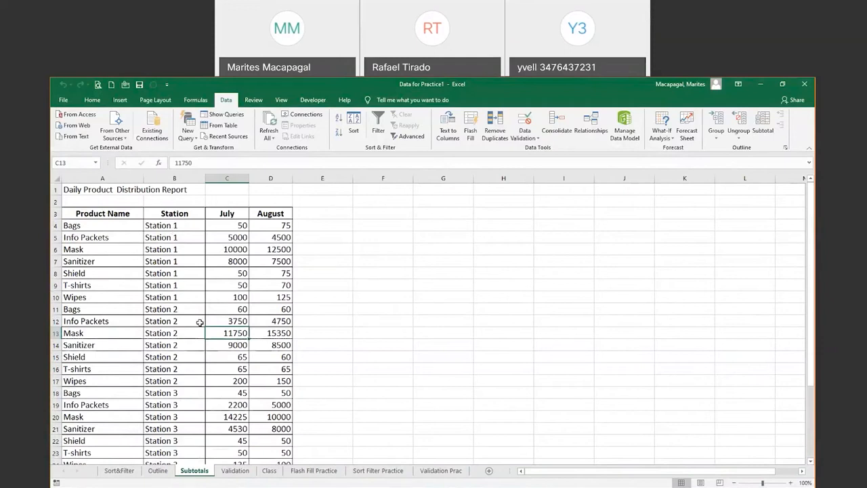
click(201, 378)
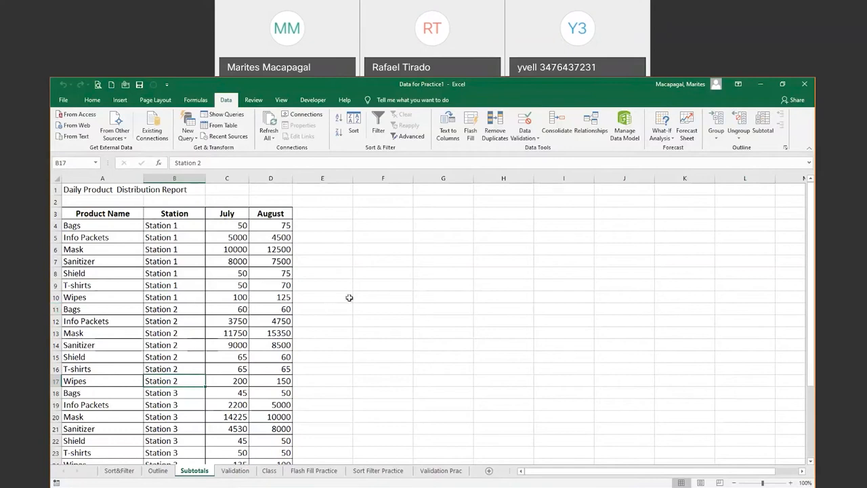
right_click(57, 309)
click(75, 376)
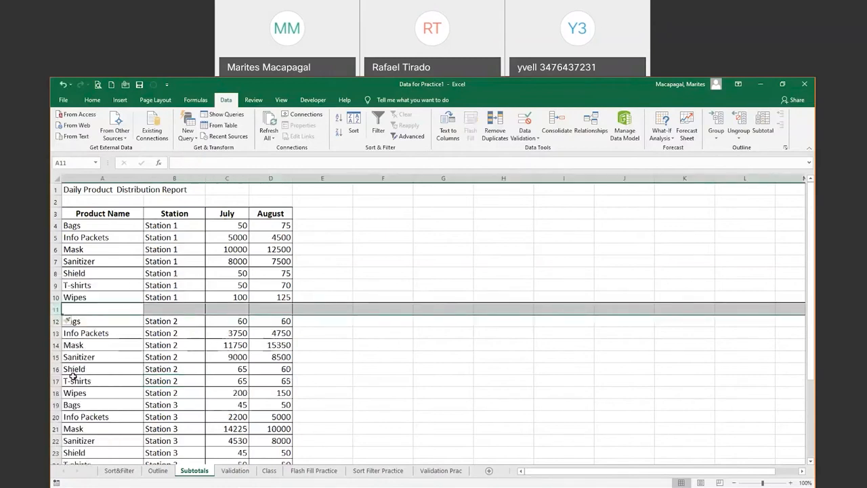
click(231, 312)
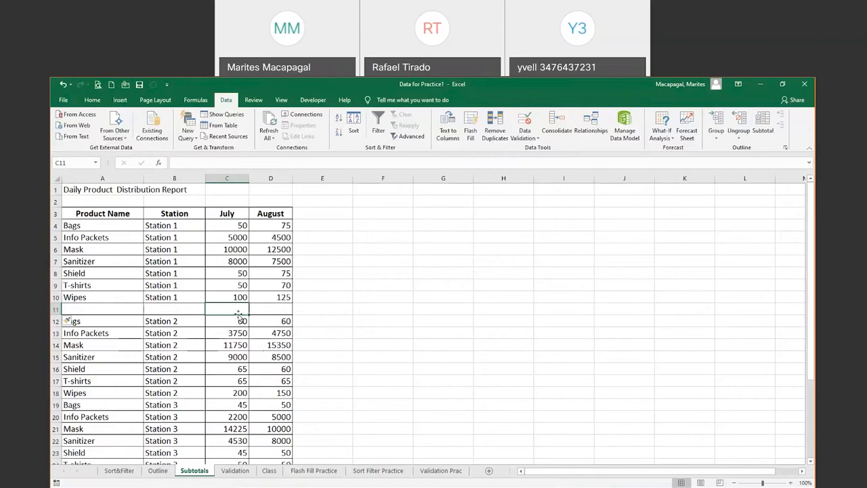
right_click(56, 310)
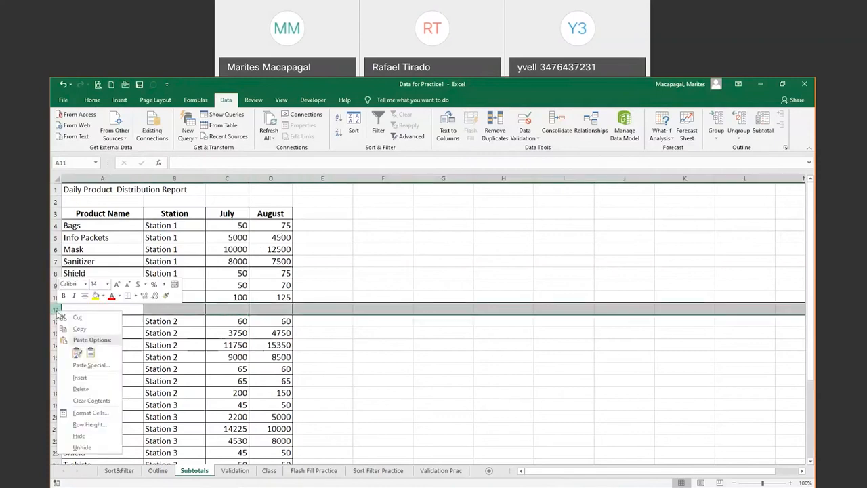
click(81, 389)
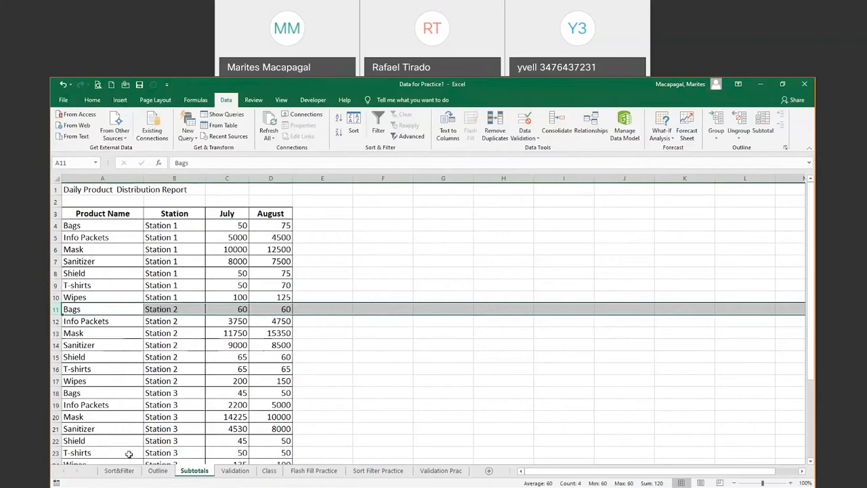
Select the A3:D3 headers and set the sheet zoom to about 178% so the table fills the window
click(168, 281)
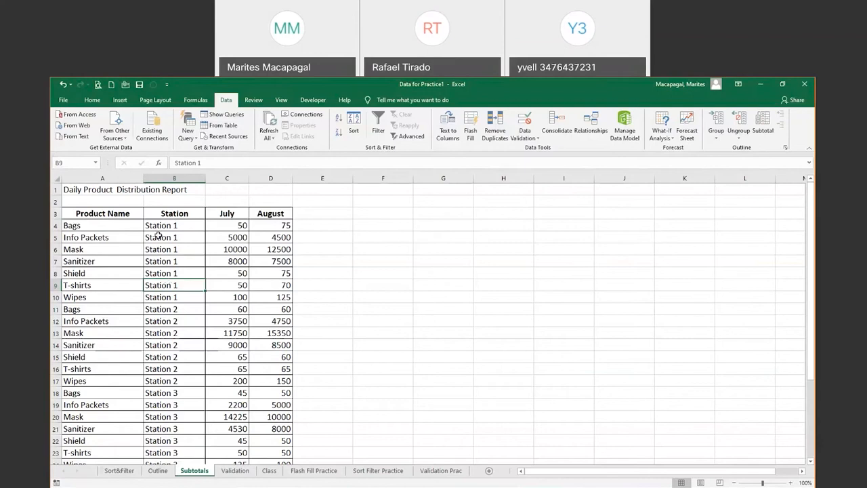
drag(83, 214, 274, 212)
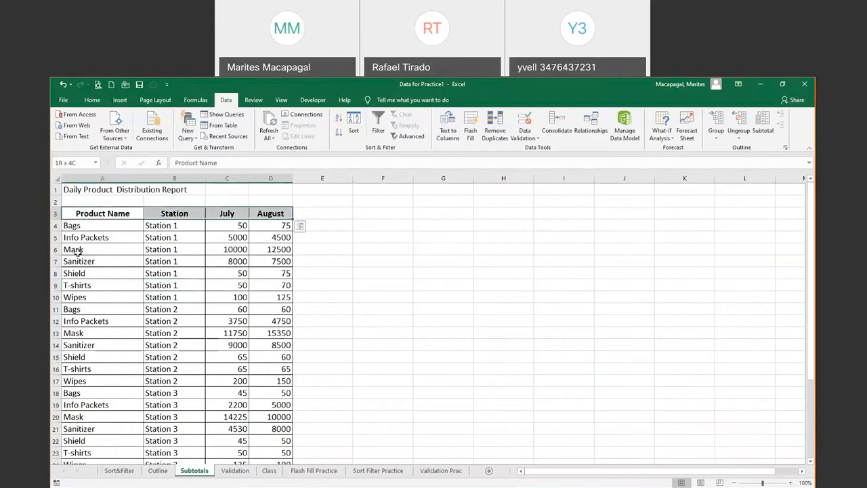
click(196, 215)
click(231, 214)
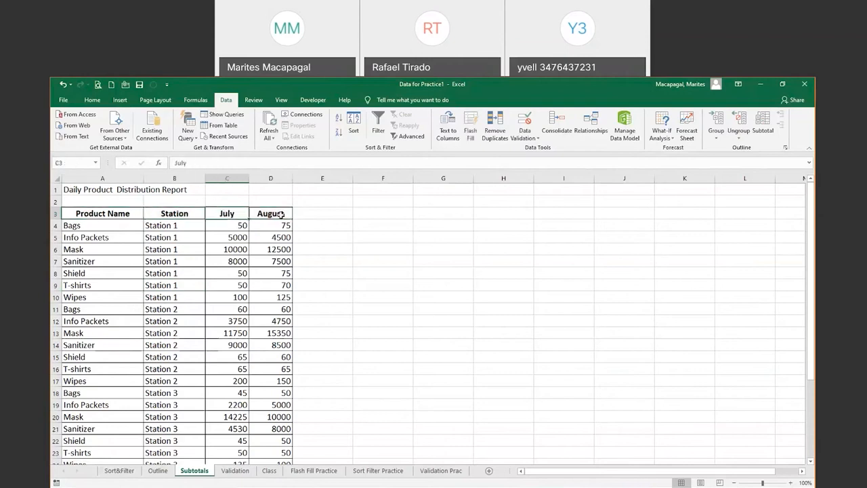
click(285, 214)
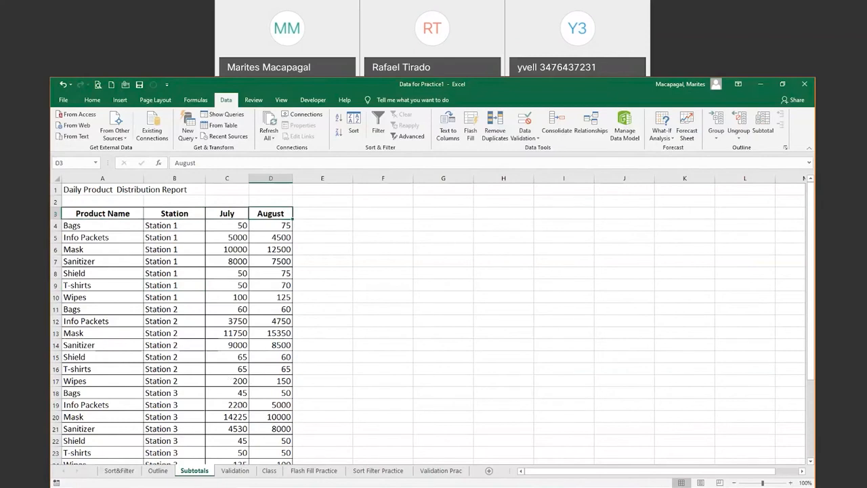
click(734, 483)
click(734, 483)
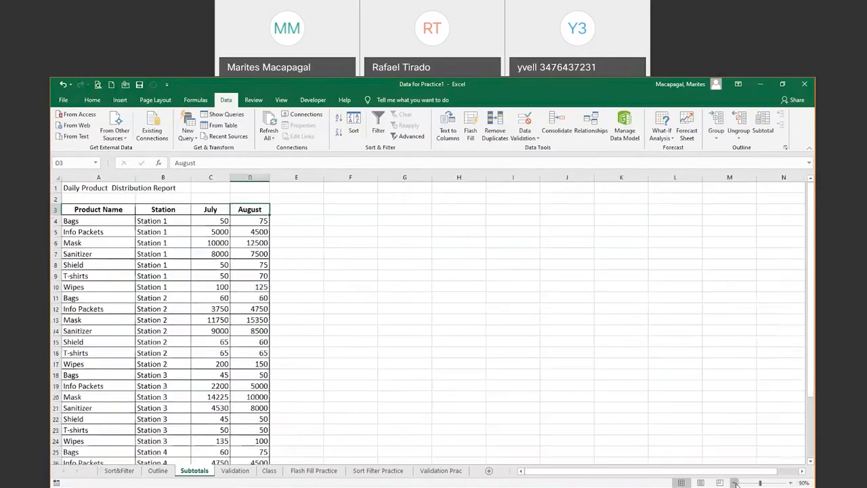
click(734, 483)
click(734, 483)
click(734, 483)
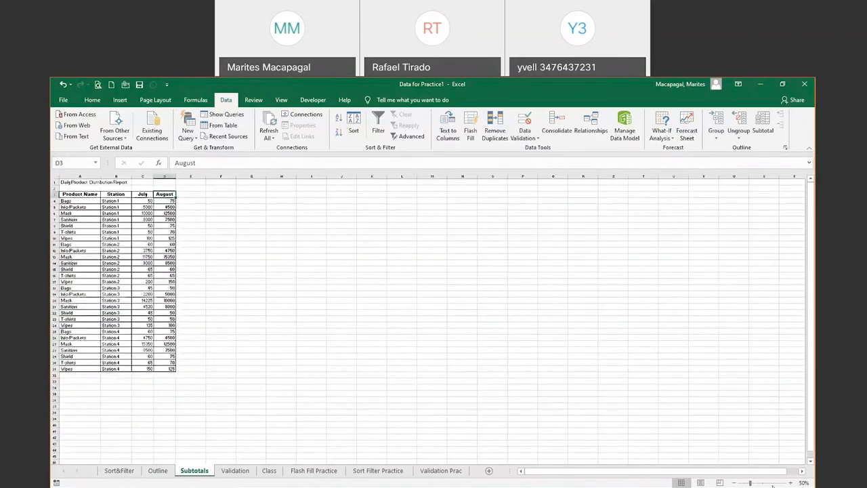
click(769, 482)
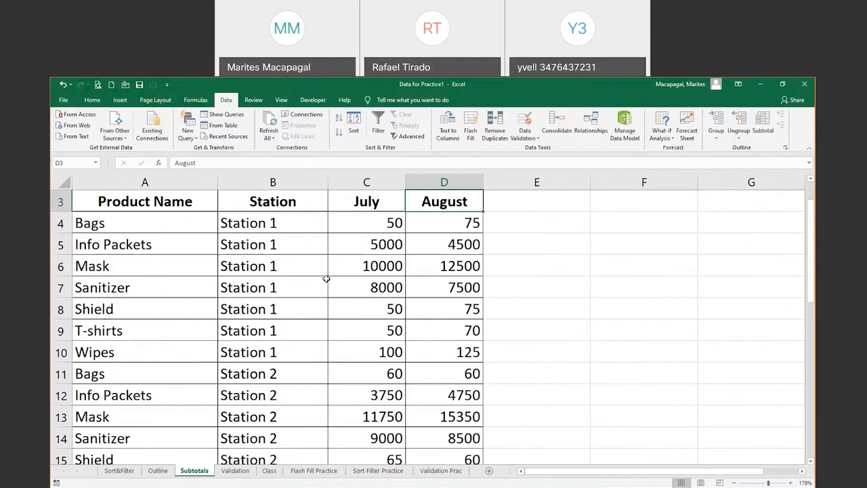
click(302, 282)
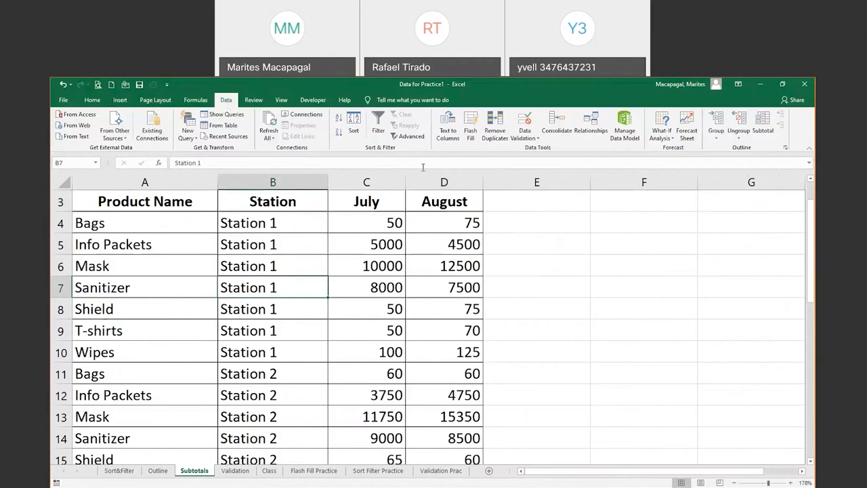
In the Subtotal dialog, group at each change in Station using Sum, with August ticked
click(764, 123)
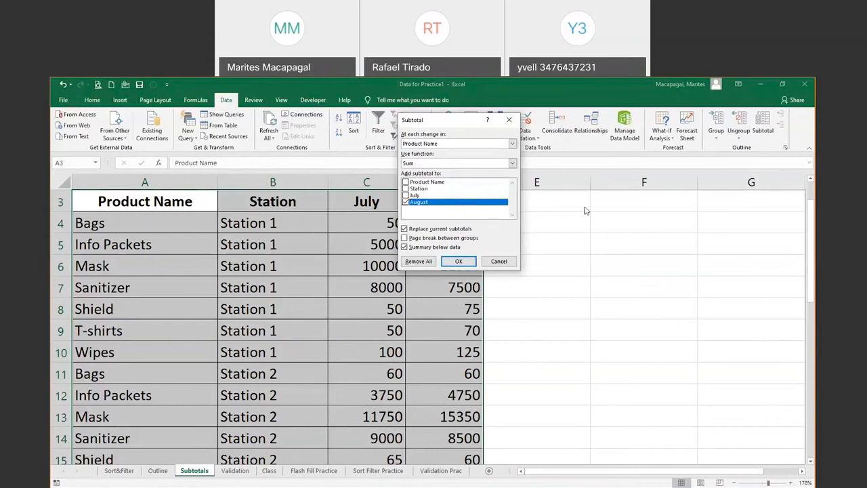
drag(441, 122, 569, 207)
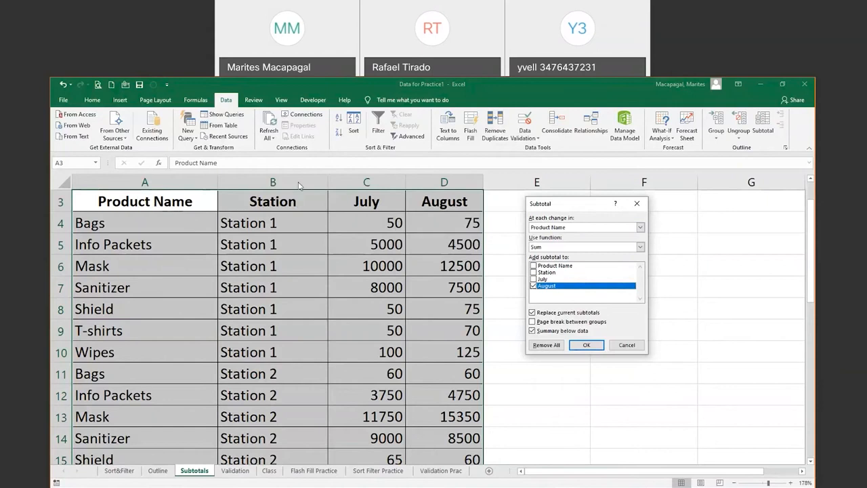
click(640, 228)
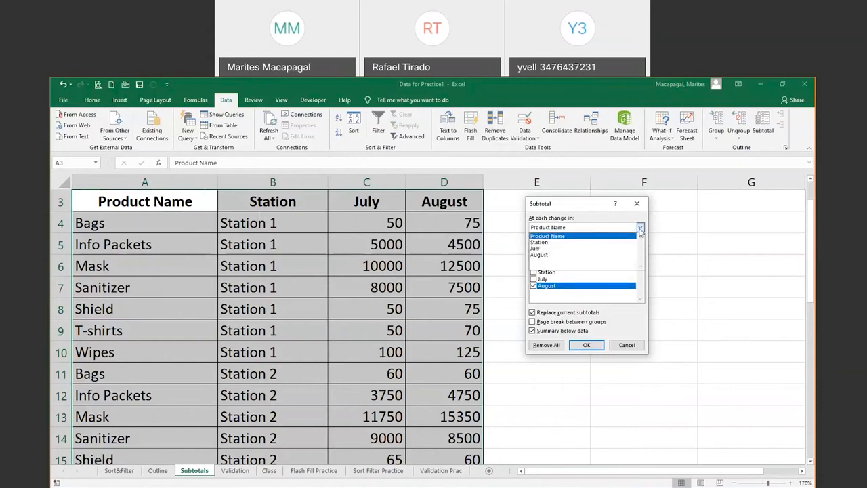
click(554, 242)
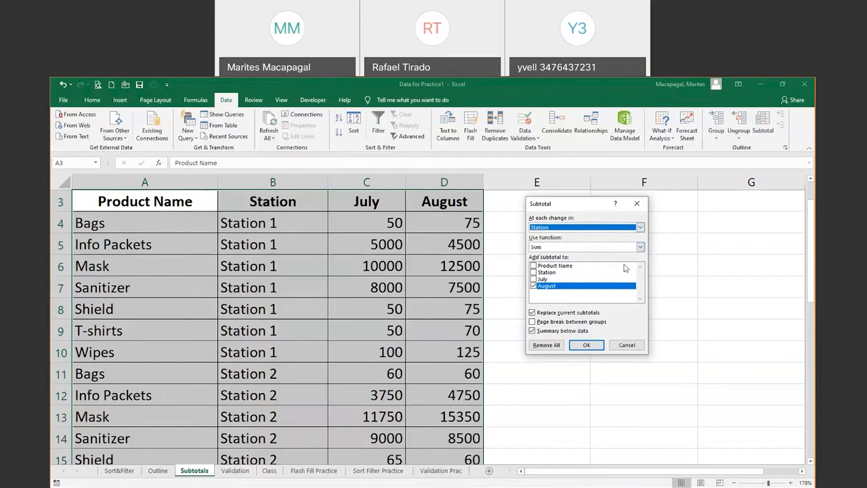
click(640, 247)
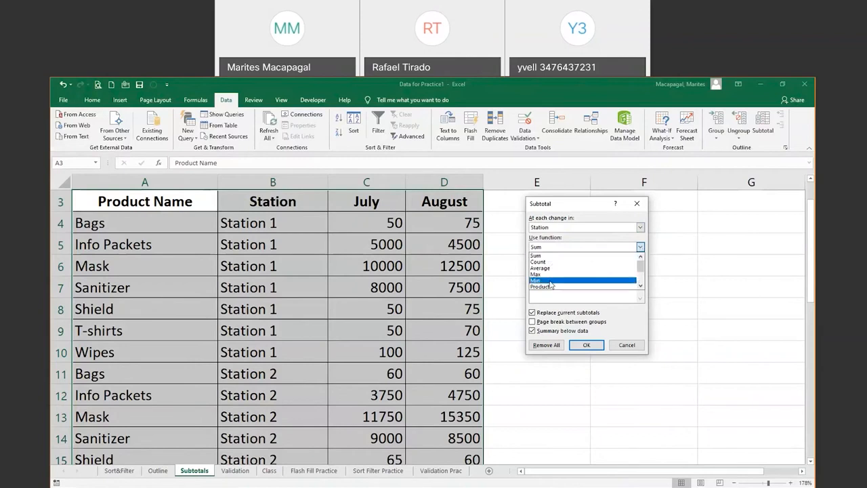
click(542, 255)
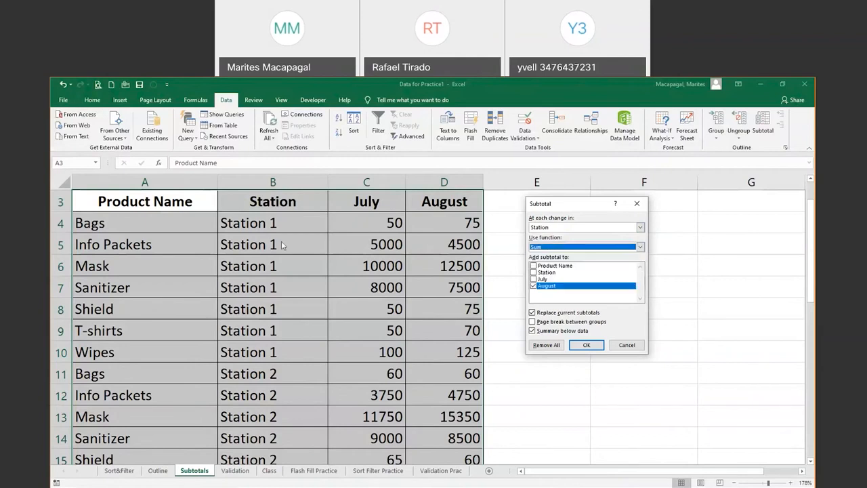
click(533, 285)
Apply August Station subtotals, add July to them (Station 1: 23250 / 24845), and check the print preview
click(587, 347)
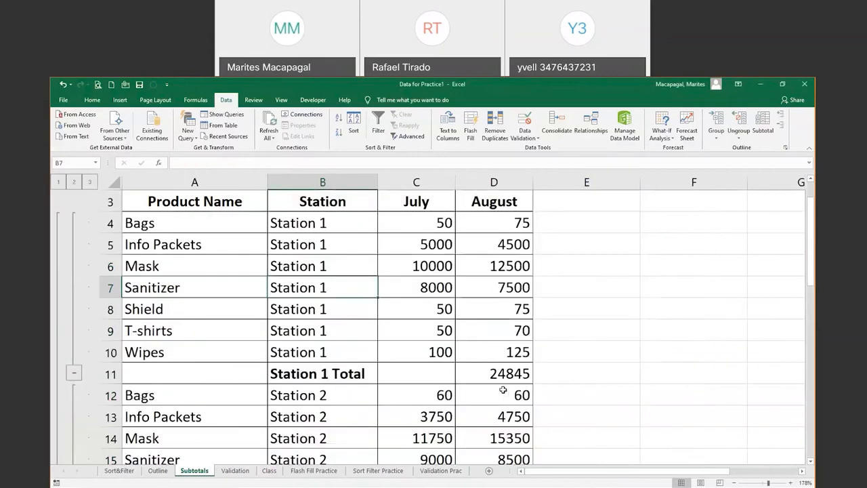
click(491, 370)
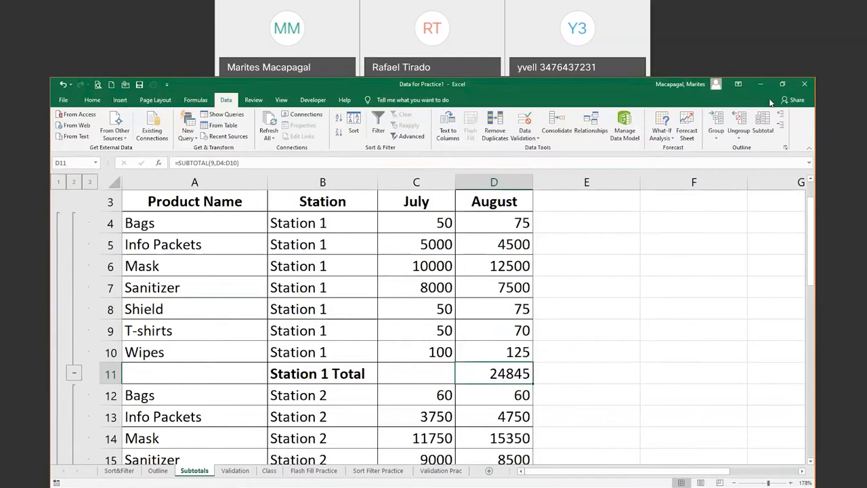
click(762, 121)
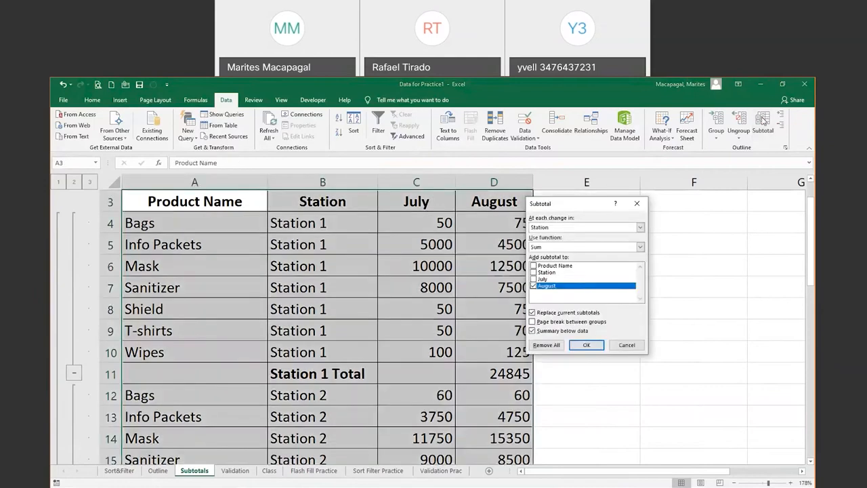
click(533, 279)
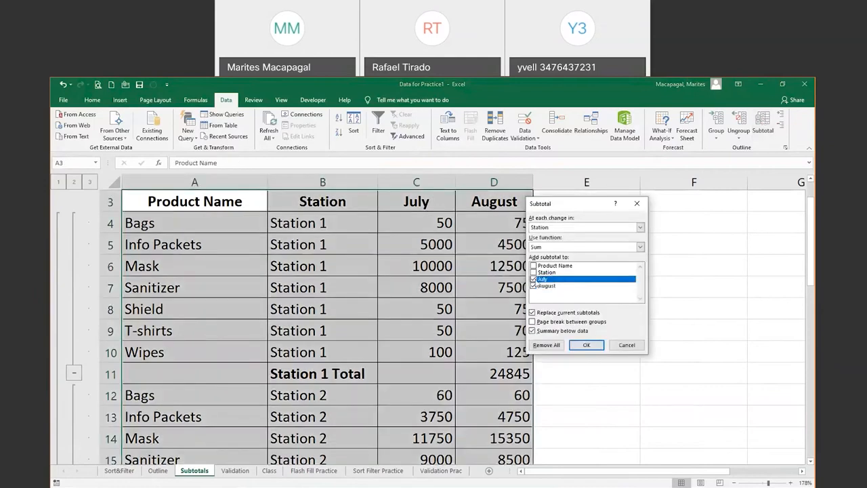
click(585, 346)
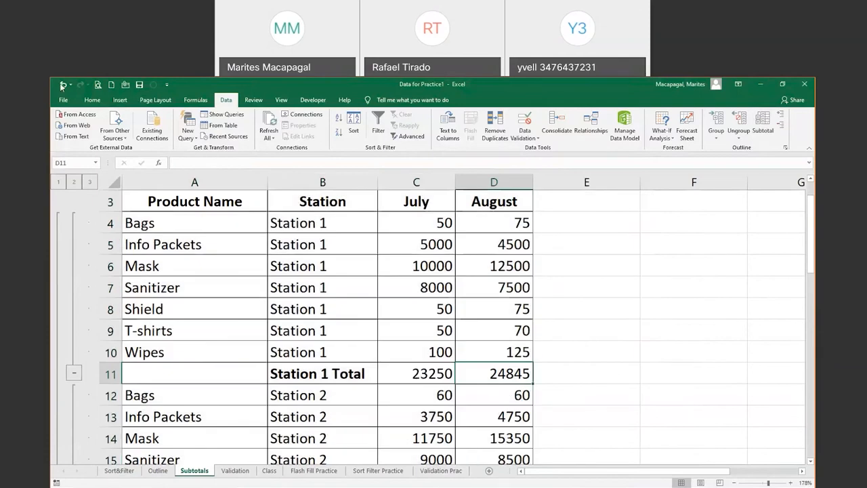
click(99, 86)
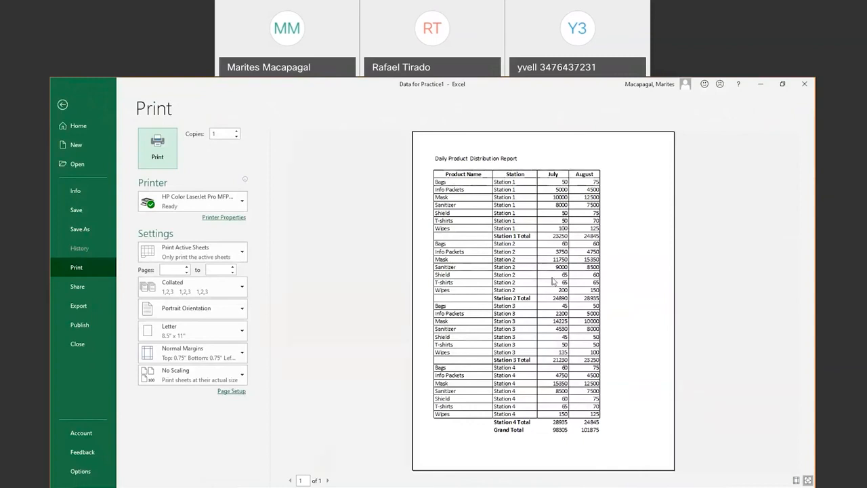
click(63, 105)
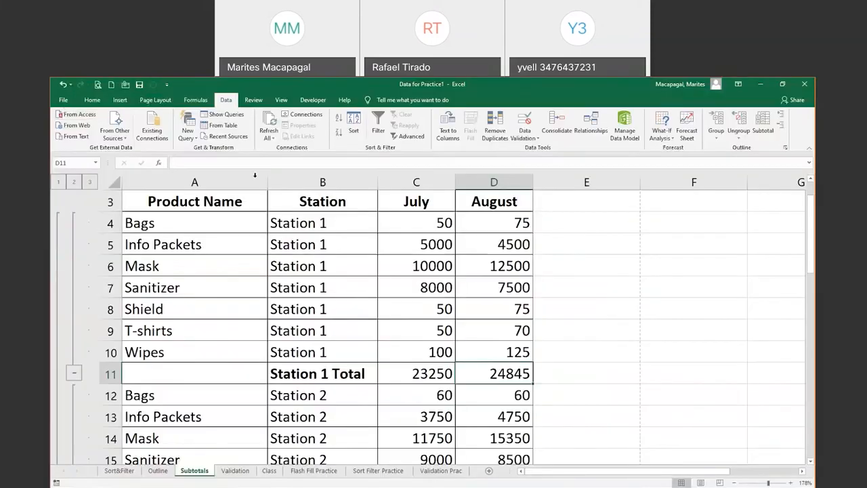
Reapply the station subtotals with a page break between each group
click(763, 120)
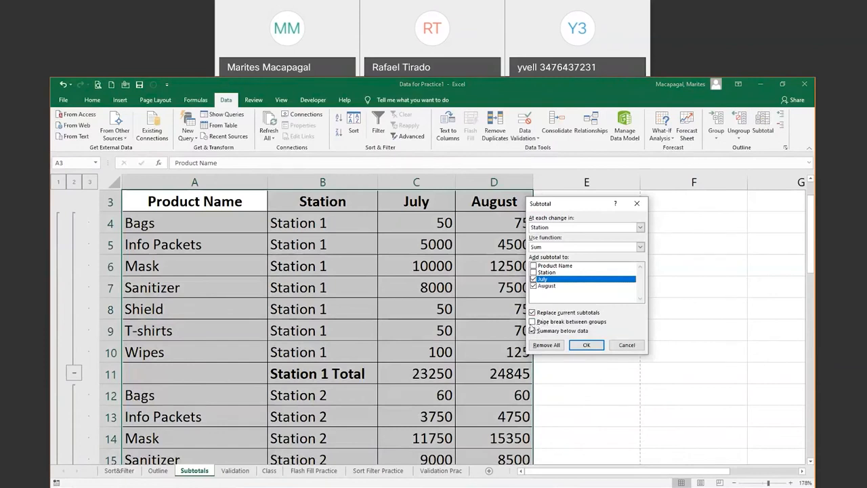
click(532, 322)
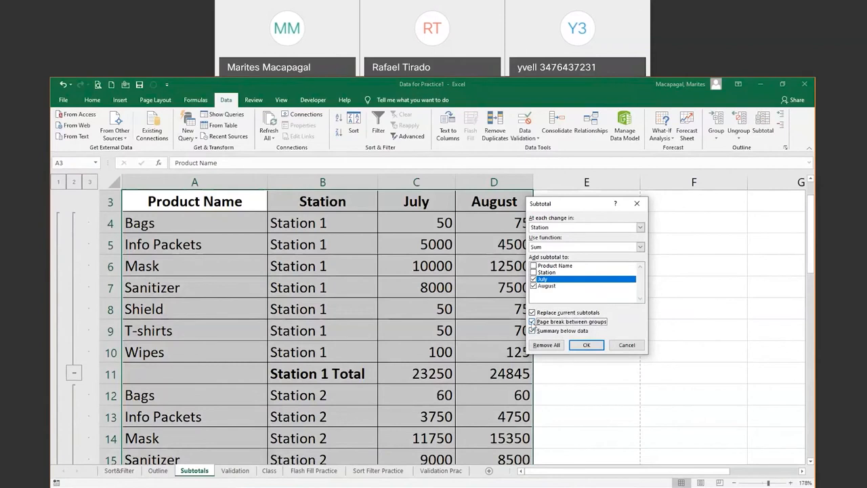
click(587, 345)
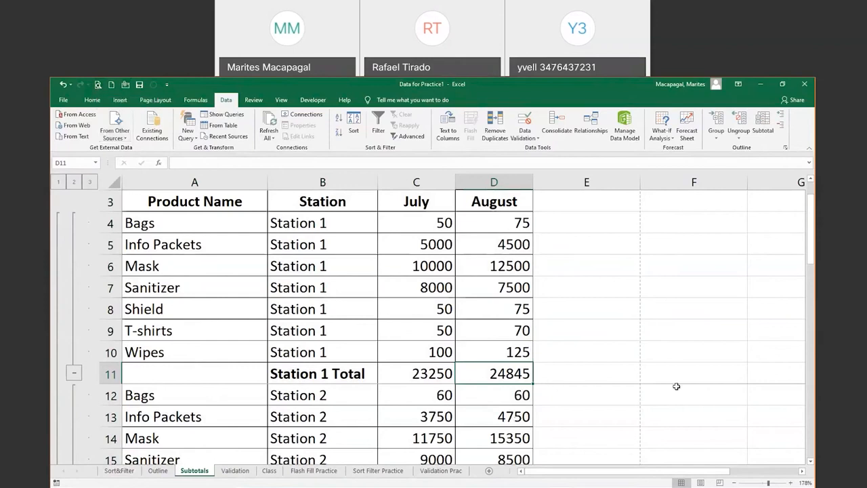
Page through the four-page print preview, checking each station starts a new page
click(97, 85)
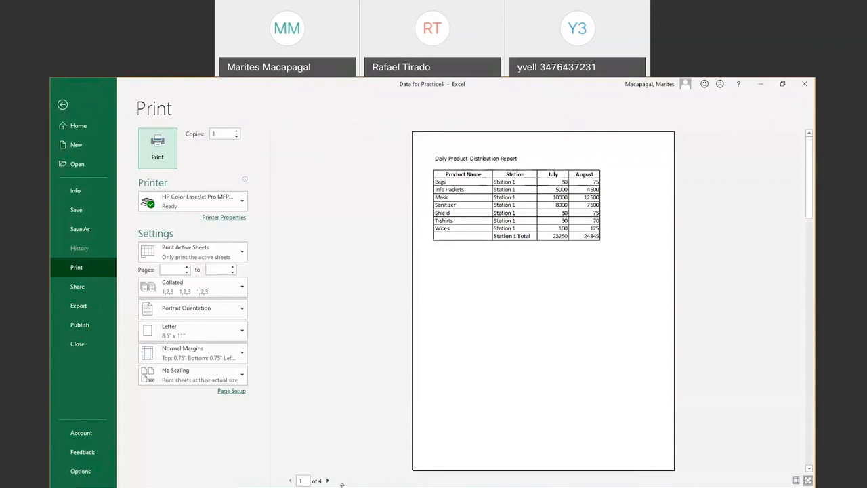
click(329, 481)
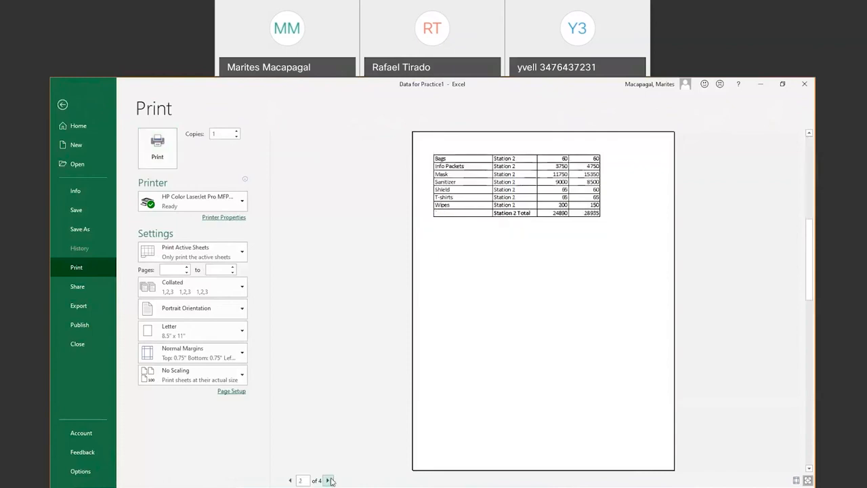
click(329, 480)
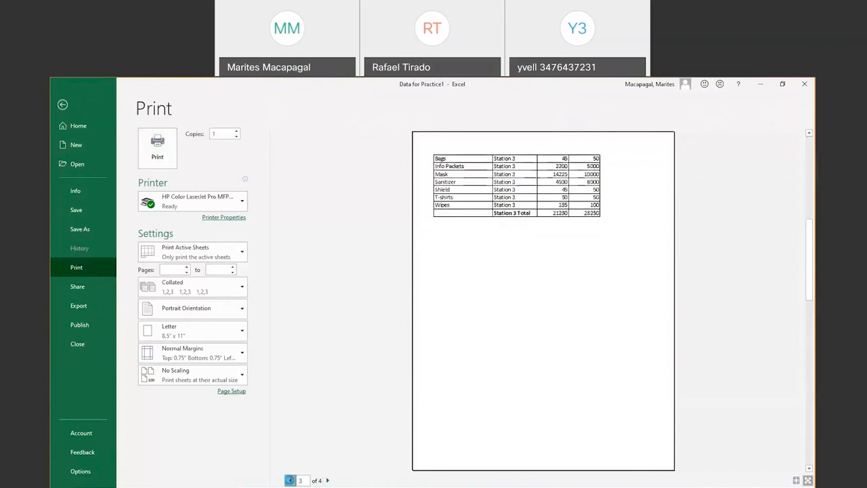
click(290, 480)
click(290, 480)
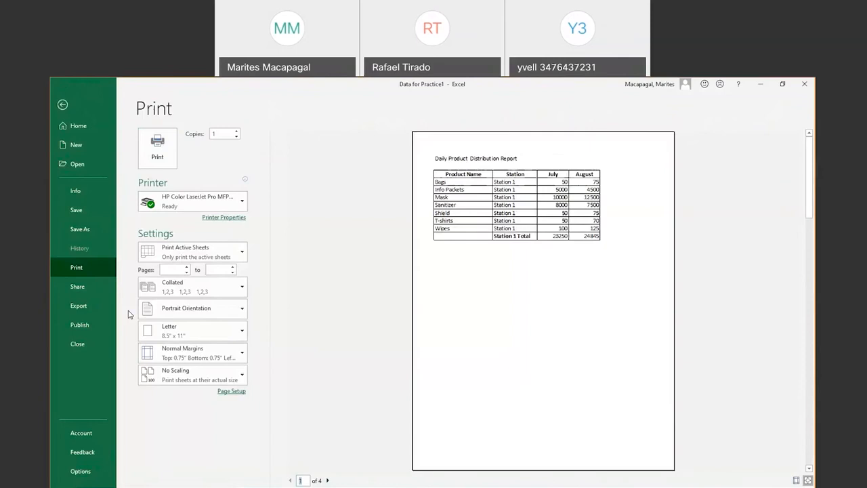
click(63, 107)
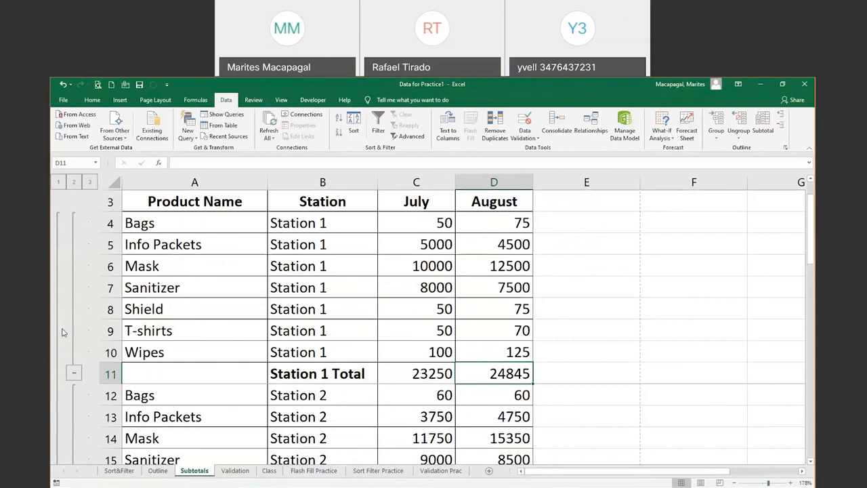
click(74, 182)
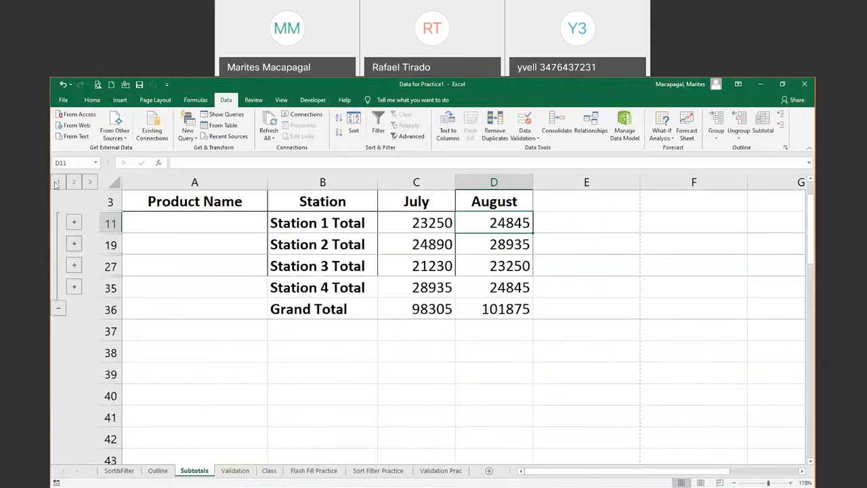
click(57, 182)
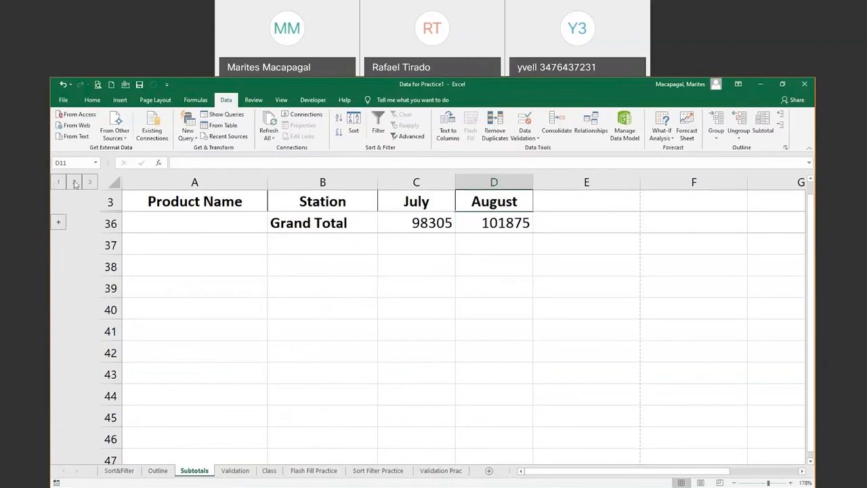
click(74, 182)
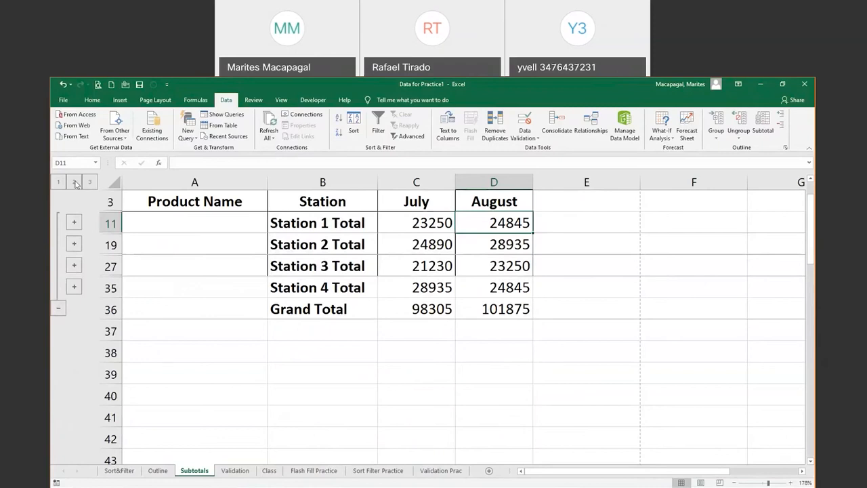
click(88, 183)
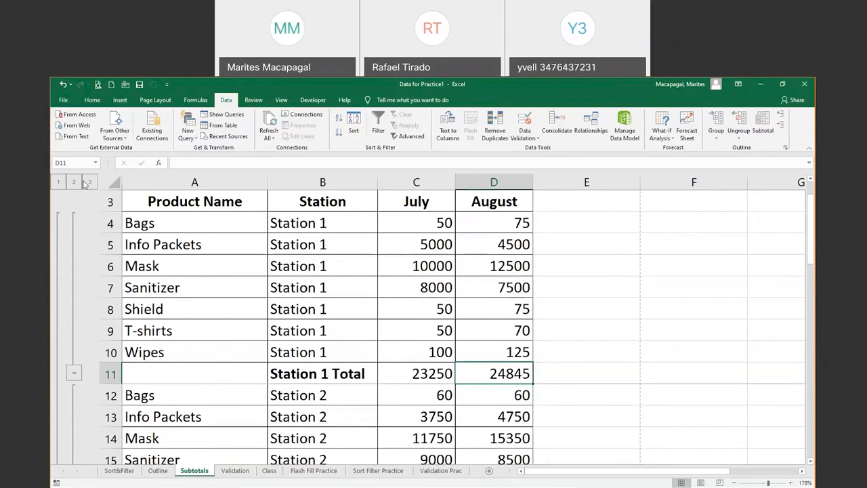
Remove all subtotals from the distribution table and go to the Validation sheet
click(762, 125)
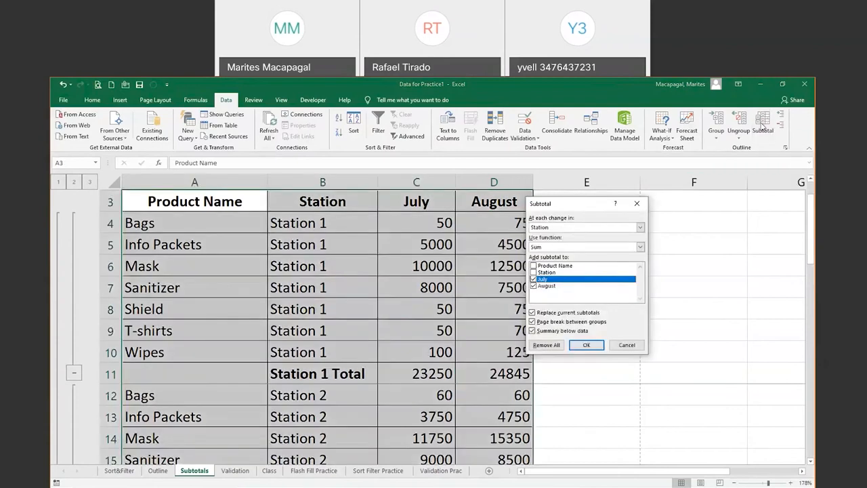
click(561, 347)
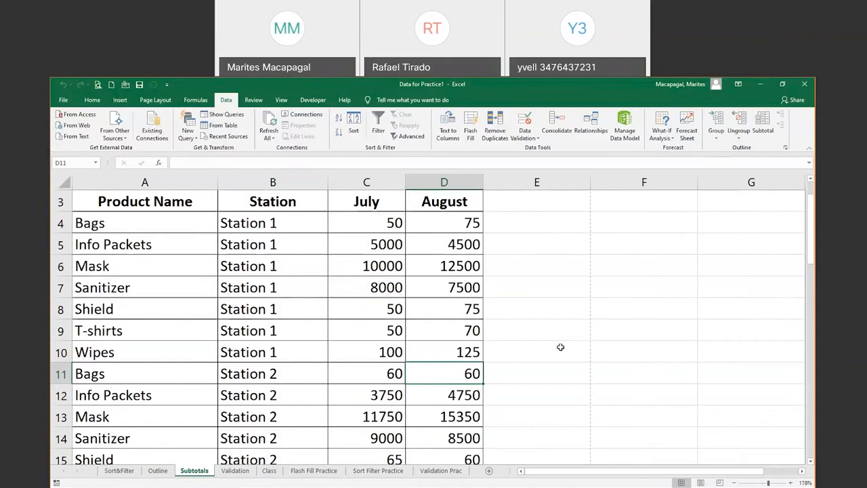
click(236, 471)
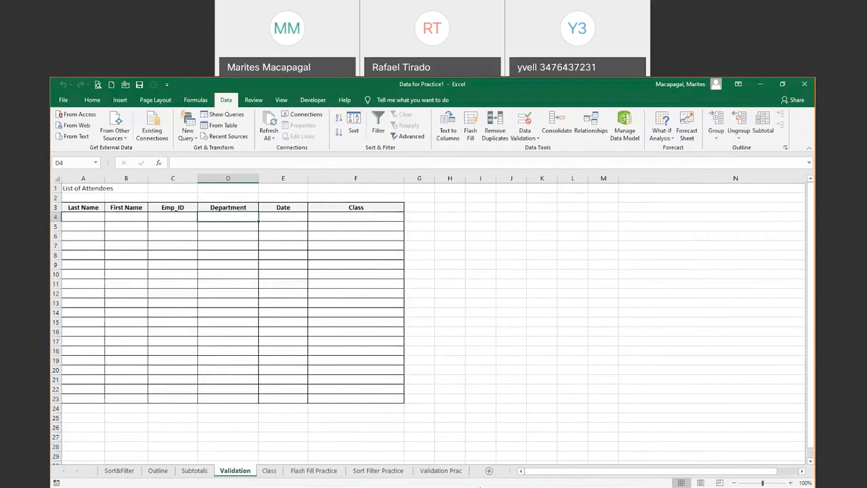
Return to the PowerPoint slide show and advance to the Data Validation slide
click(454, 487)
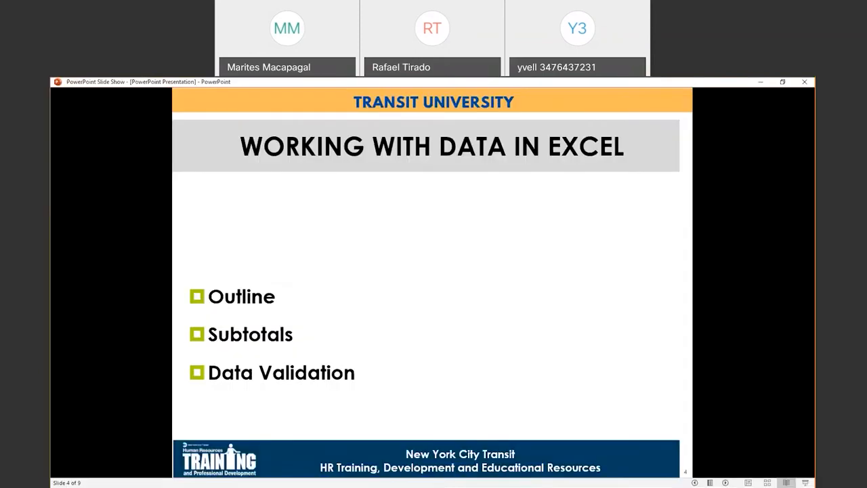
click(725, 482)
click(726, 482)
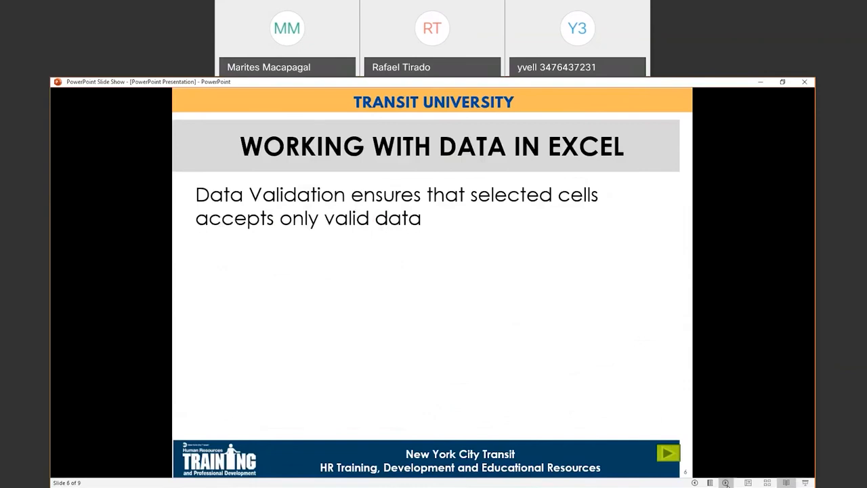
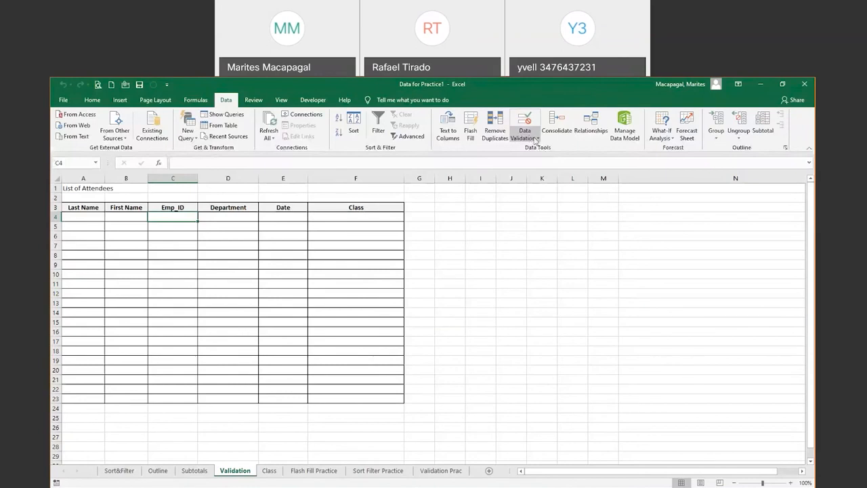
In Data Validation for C4, set Allow to Text length, equal to, with Length 6
click(536, 139)
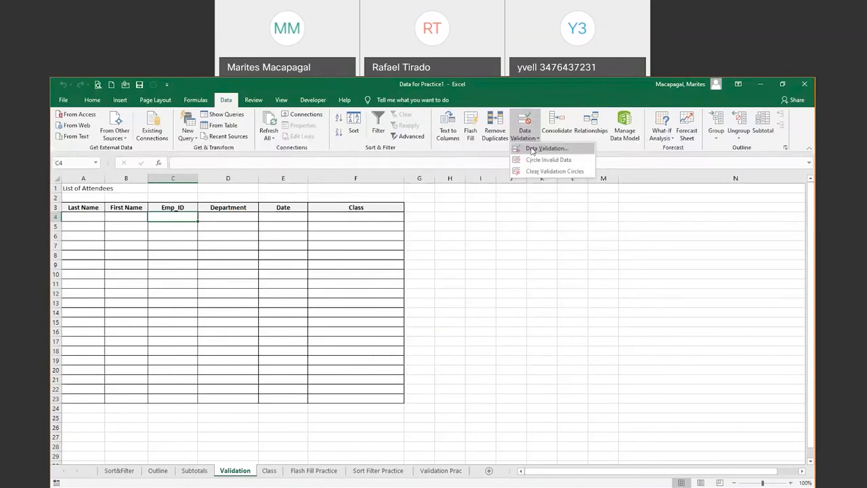
click(532, 149)
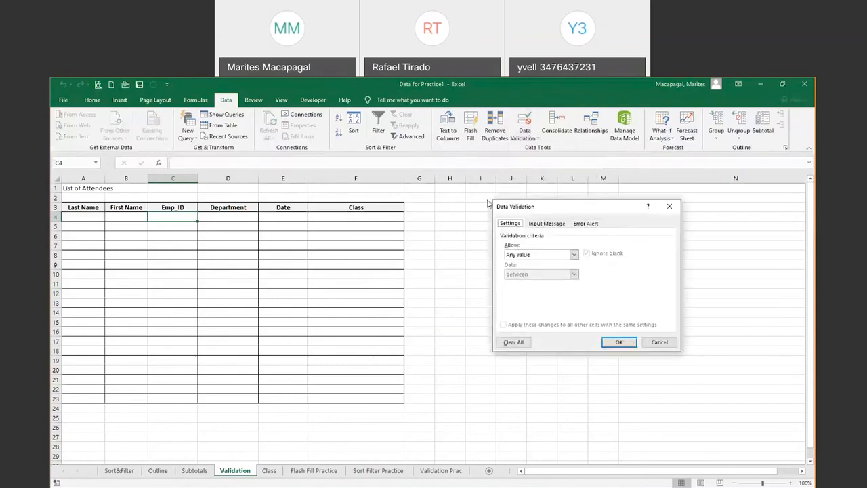
drag(554, 207, 486, 207)
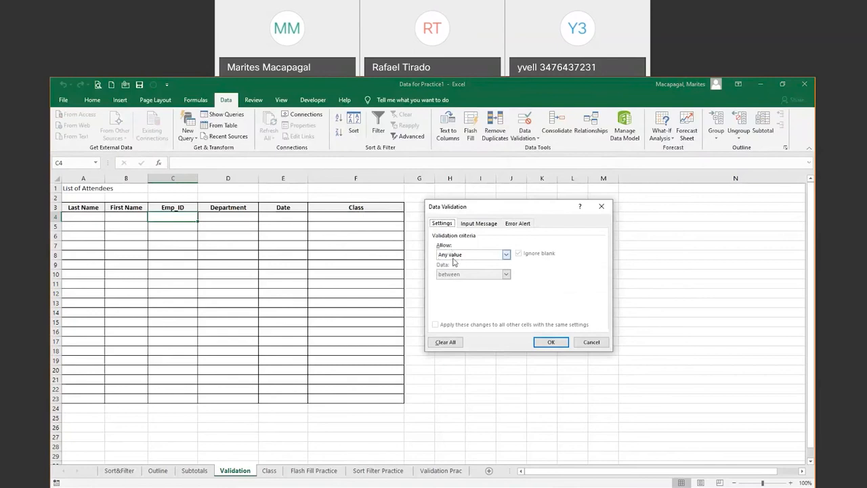
click(506, 254)
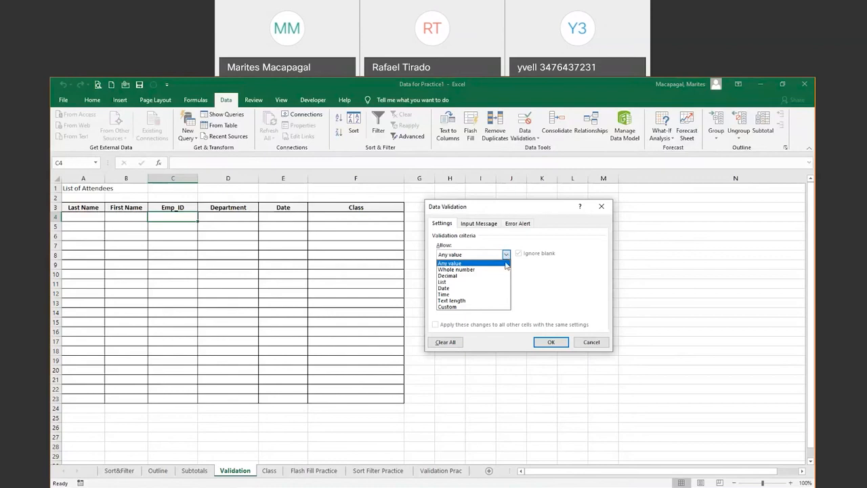
click(448, 302)
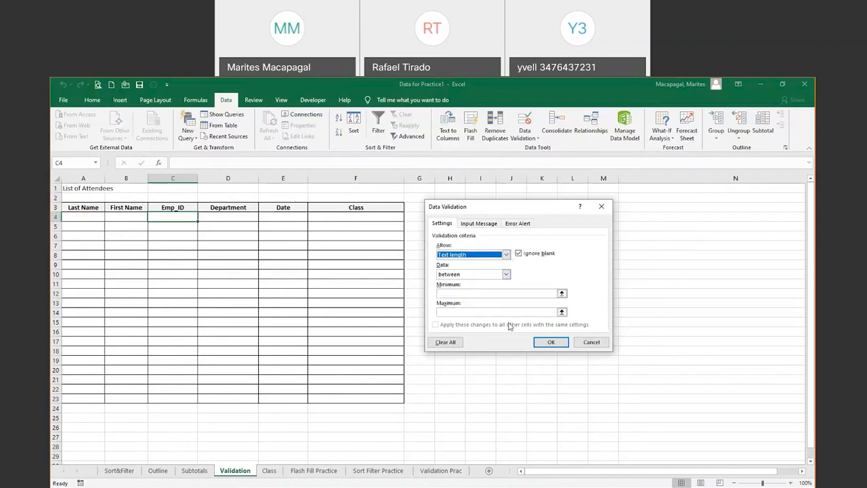
click(506, 275)
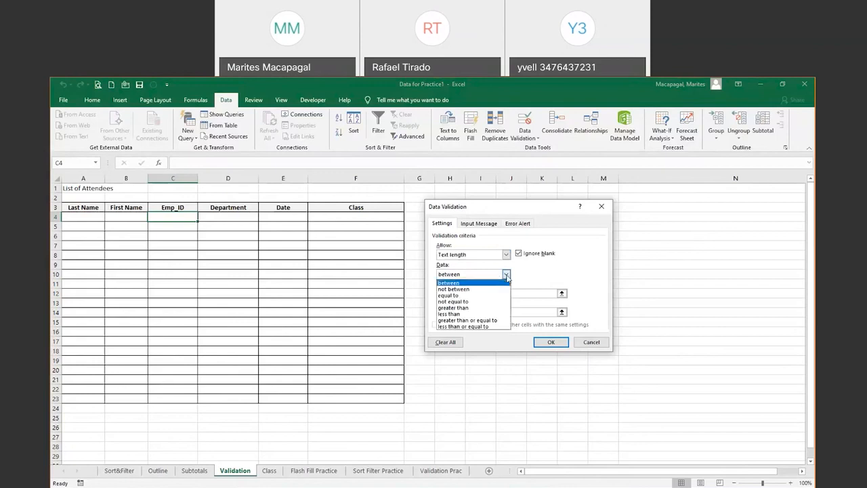
click(472, 295)
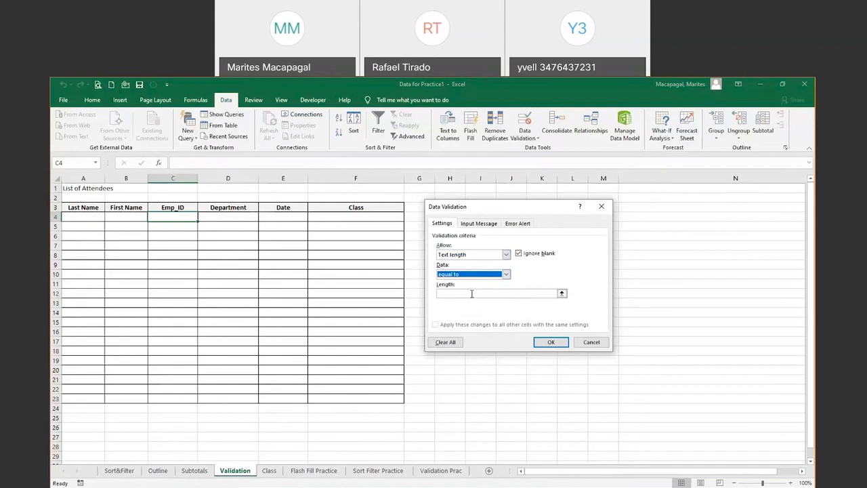
click(472, 294)
text(6)
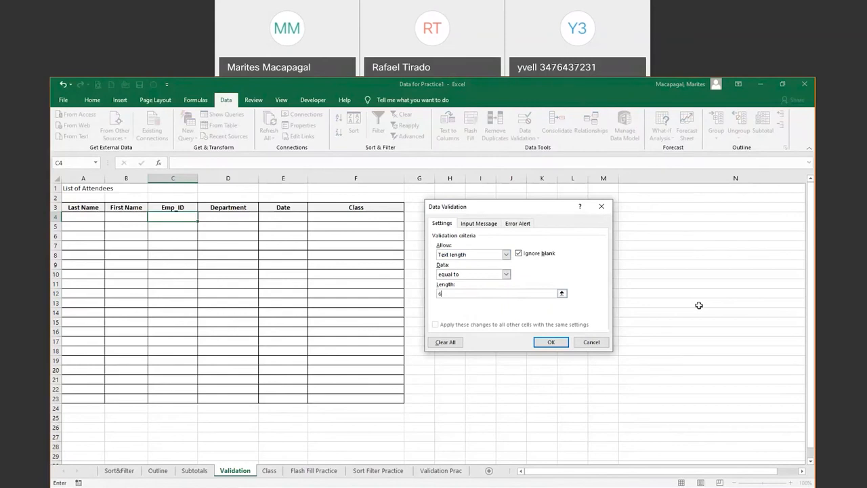
Add an input message titled 'Emp_ID' reading 'Employee ID should be six (6) characters long'
click(481, 224)
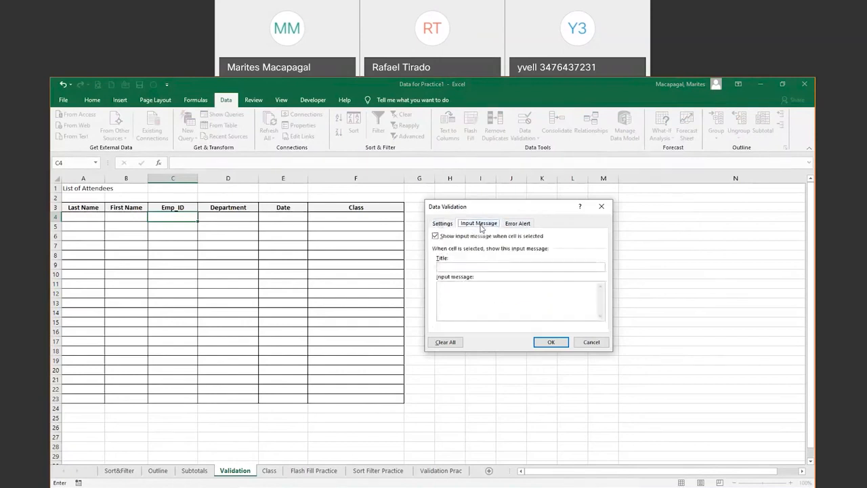
click(467, 267)
text(Emp)
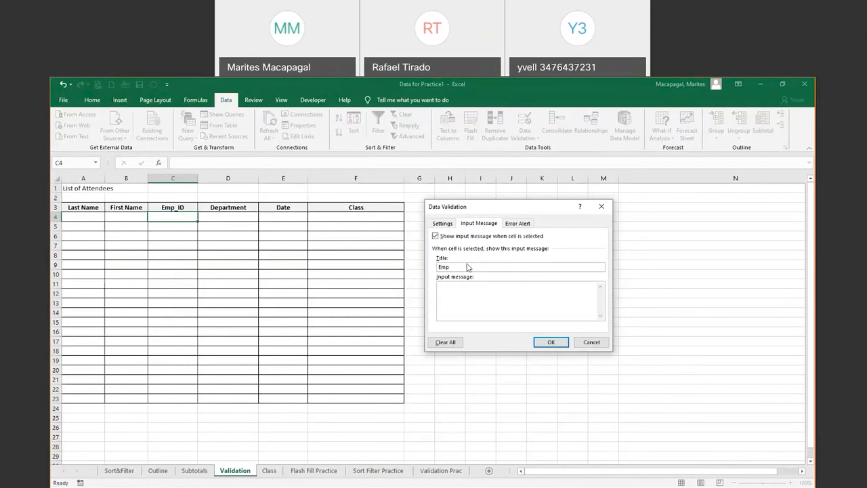
text(_ID)
click(458, 292)
text(Employee ID should be six (6)
key(BackSpace)
key(BackSpace)
text(6) characters long)
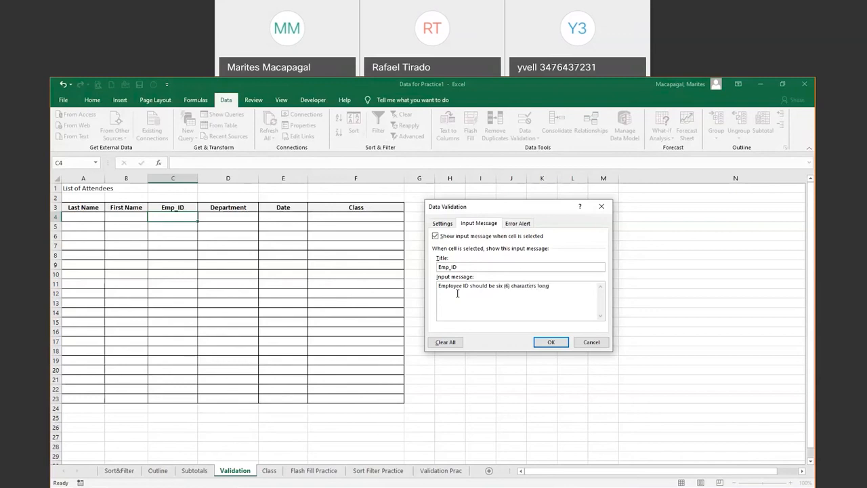
Add a Stop error alert titled 'Invalid Emp_ID' with message 'Please enter another value', then apply
click(523, 225)
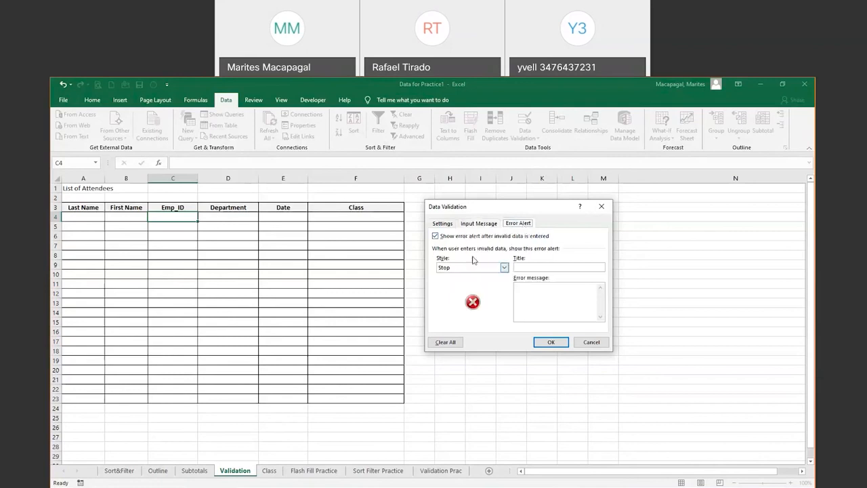
click(505, 269)
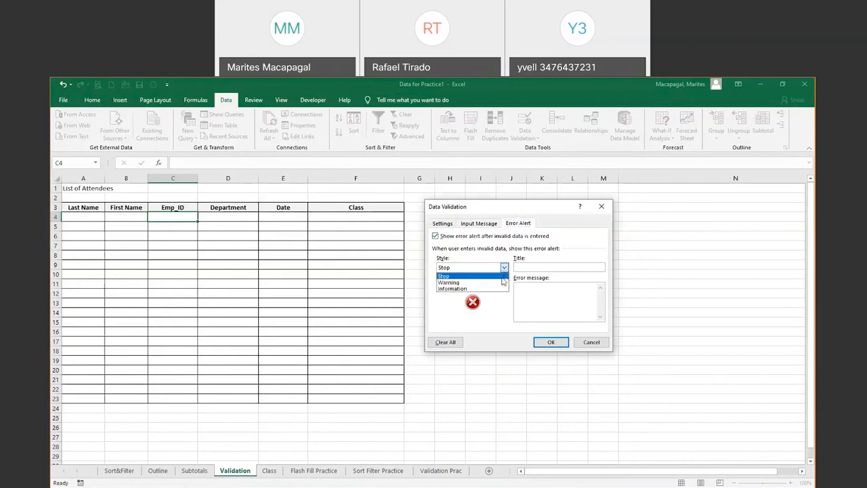
click(500, 276)
click(537, 266)
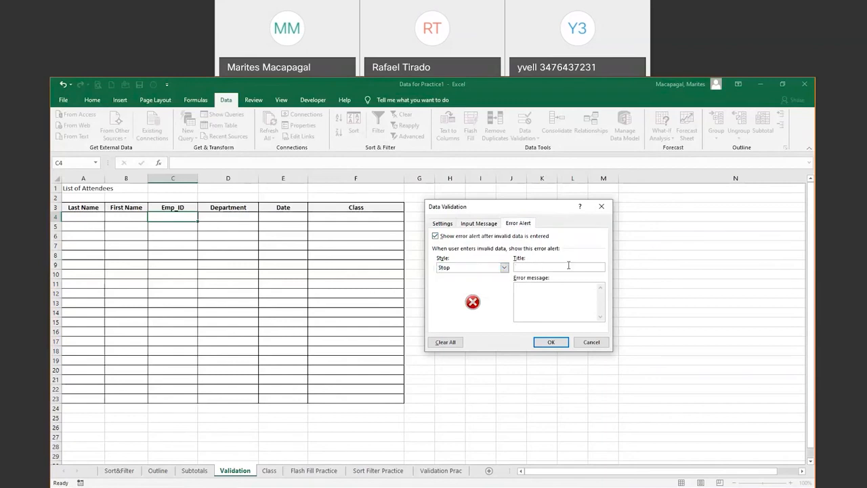
text(Invalide)
key(BackSpace)
text(Emp_ID)
click(547, 298)
text(Please enter another value)
click(552, 343)
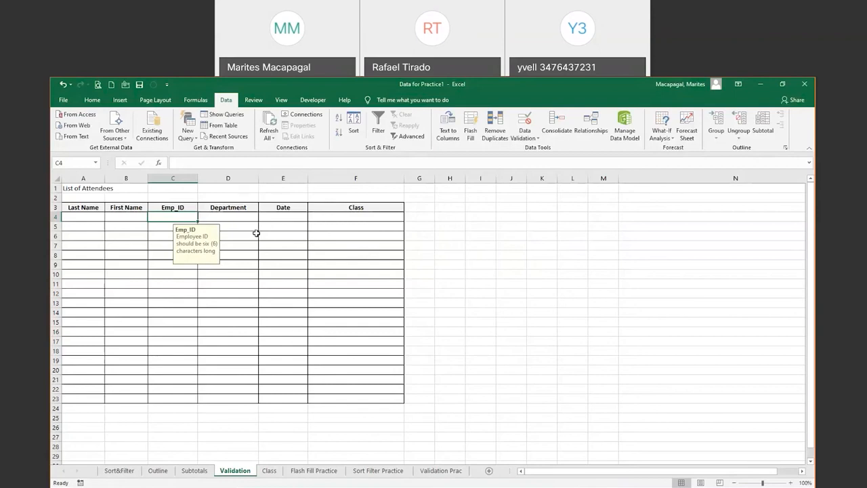
Test C4: 5555555 is rejected and cancelled, then 555555 is accepted; move to D4
text(55)
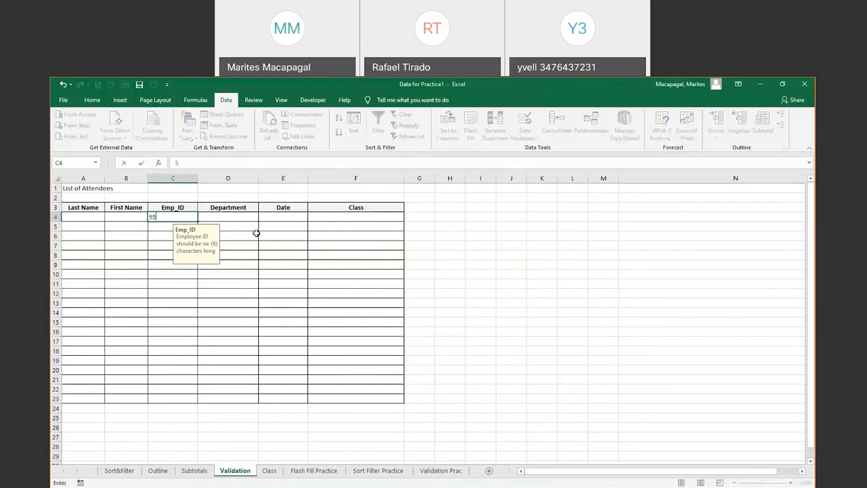
text(55555)
key(Return)
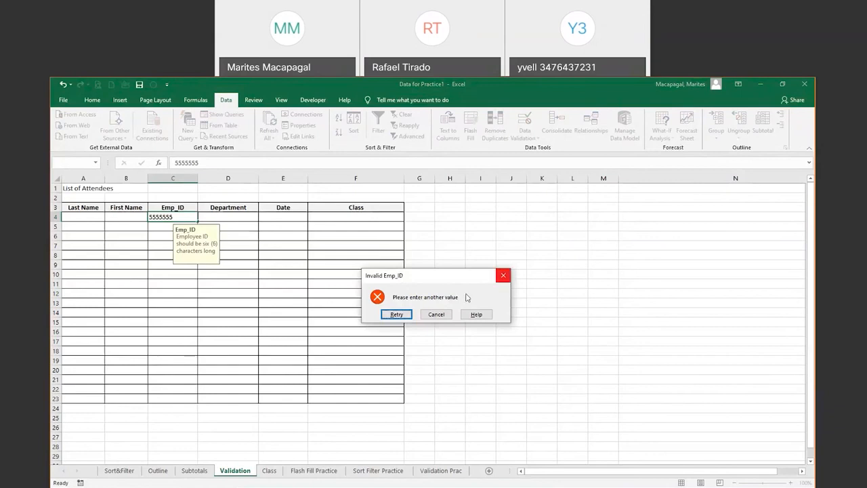
click(436, 315)
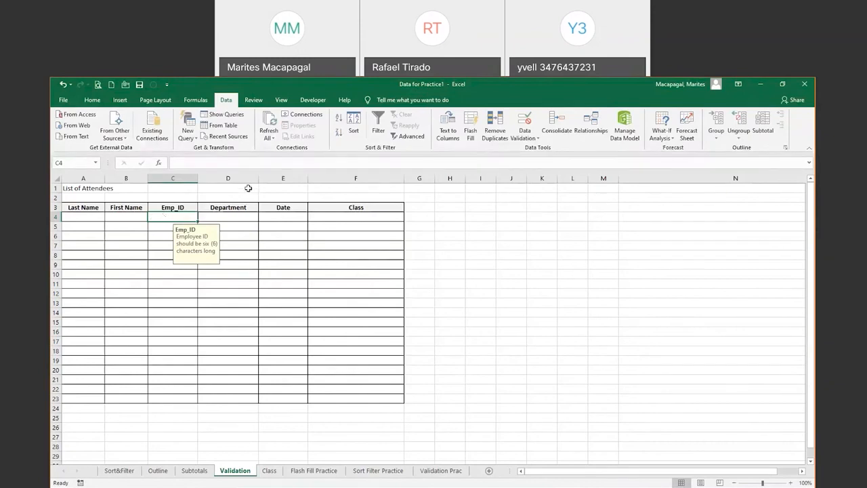
text(555555)
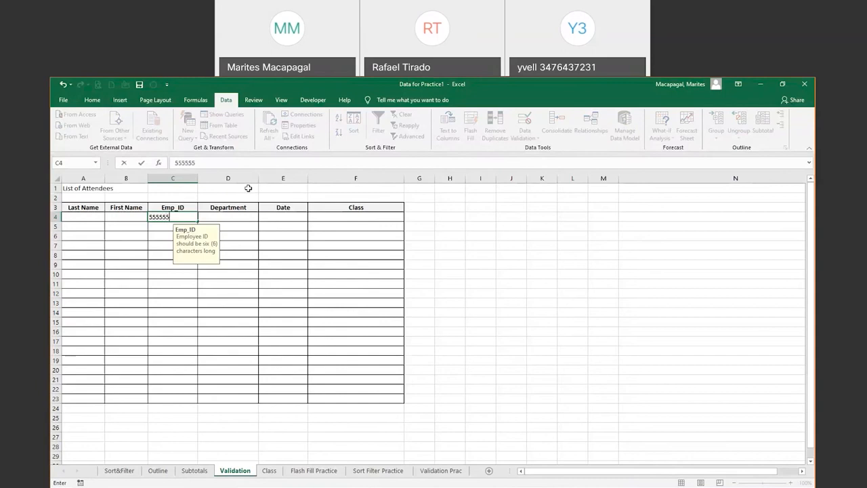
key(Return)
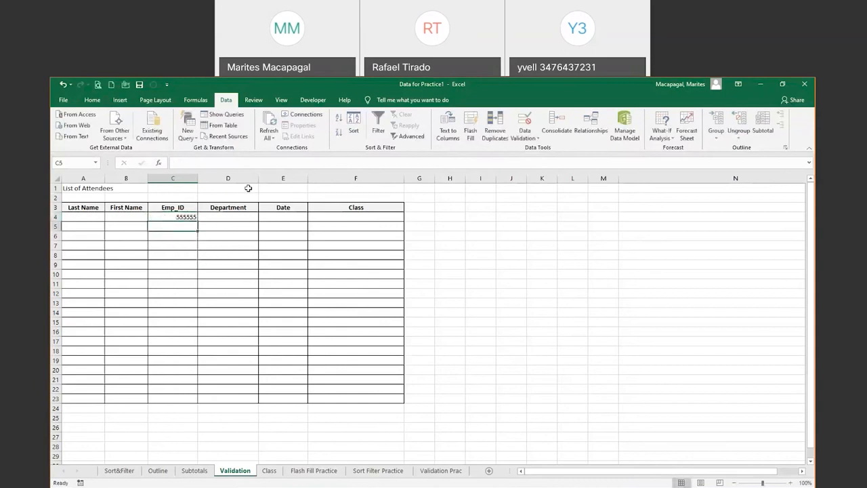
click(224, 216)
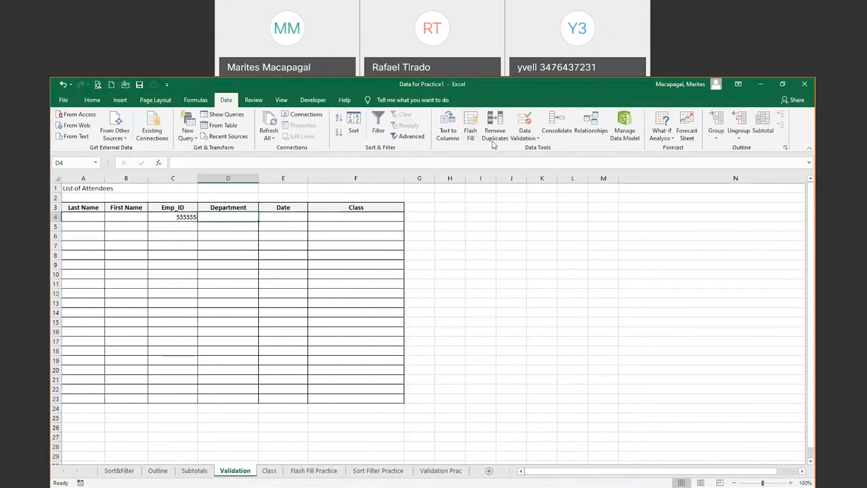
Give D4 a List validation with source HR,IT,Legal,Finance,Operations,Sales
click(524, 138)
click(545, 145)
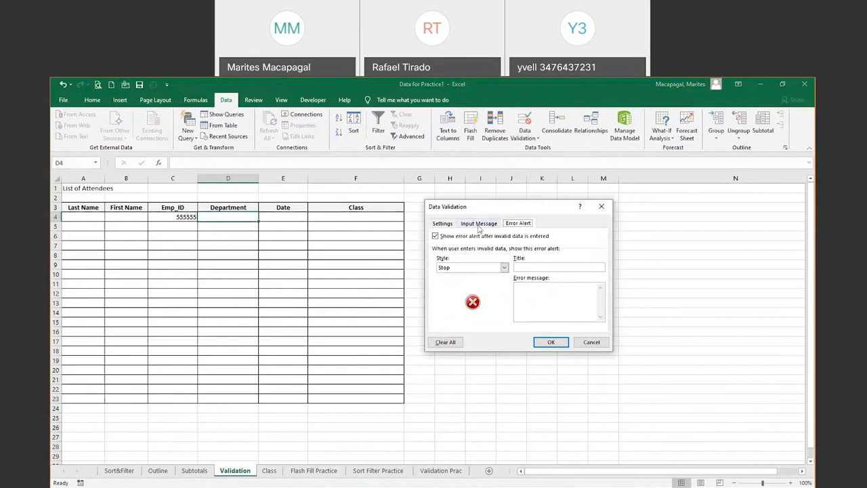
click(443, 224)
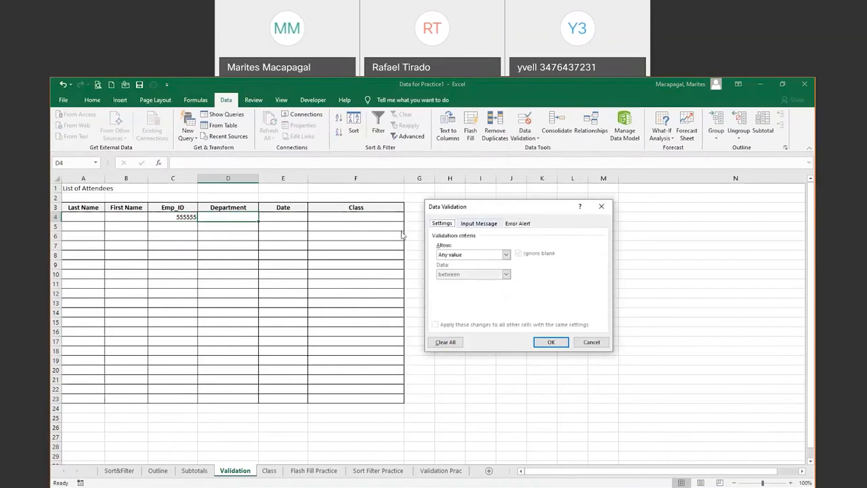
click(506, 254)
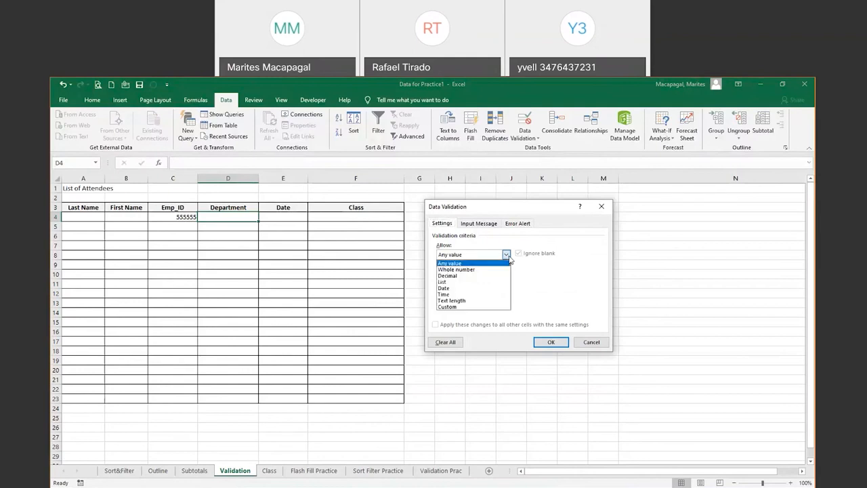
click(445, 282)
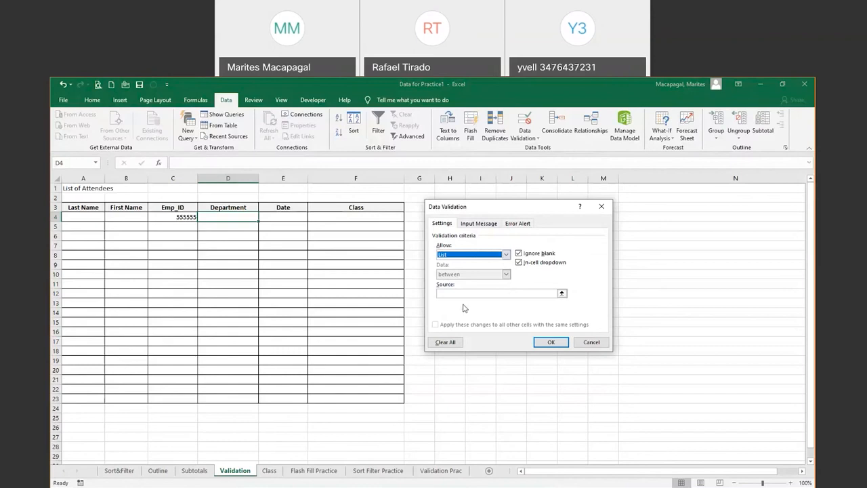
click(528, 294)
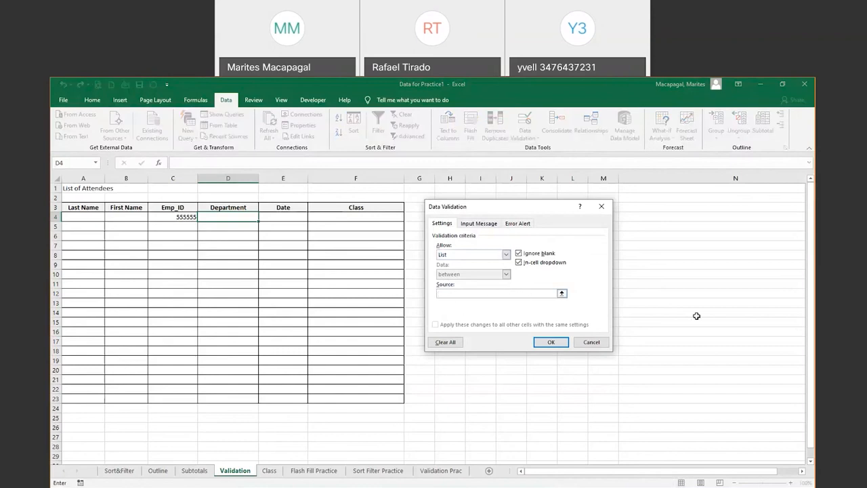
text(HR)
text(,IT,Legal,Finance,Operations)
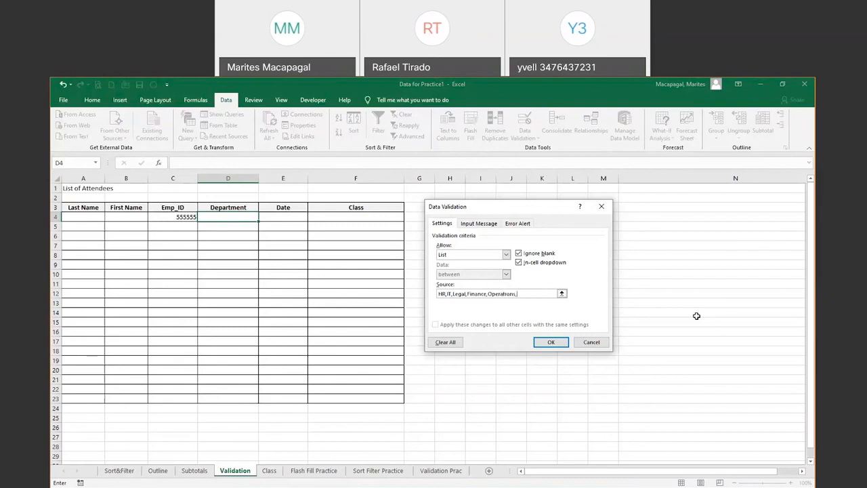
text(,Sales)
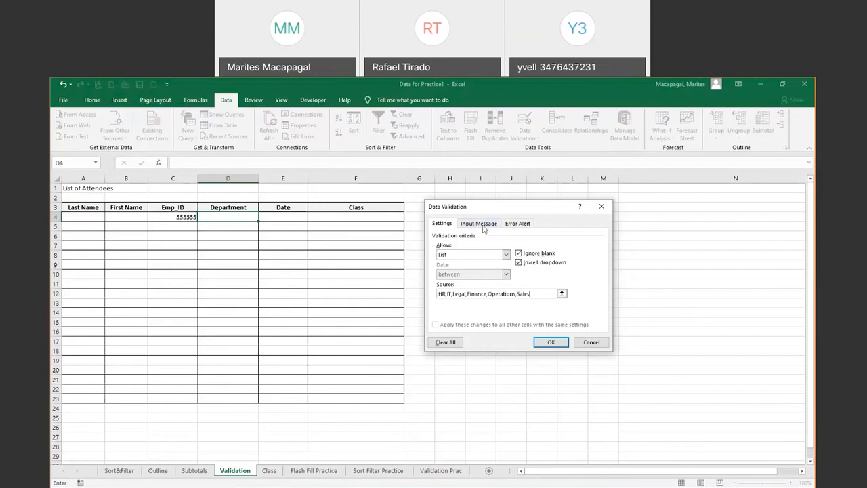
click(551, 342)
Choose Finance from the Department dropdown in D4
click(262, 218)
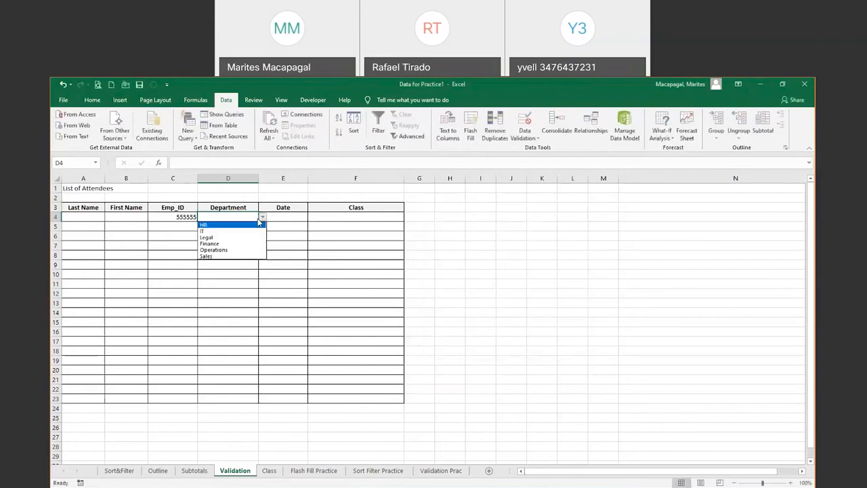
click(223, 243)
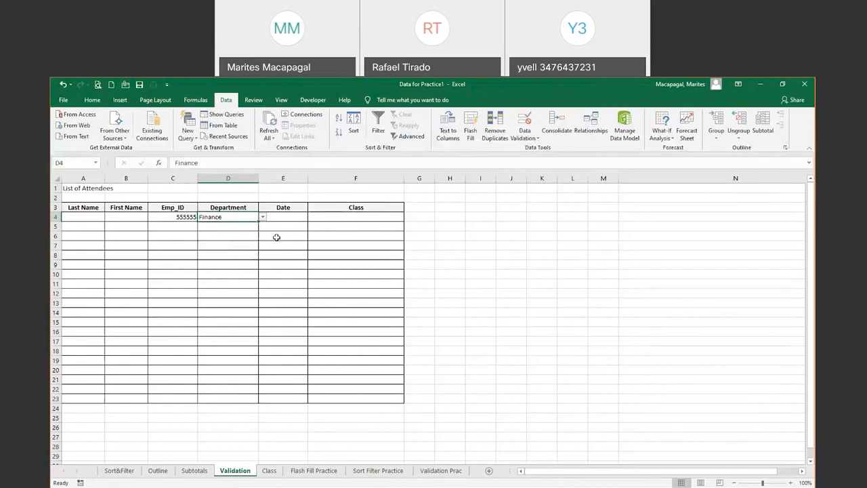
click(290, 216)
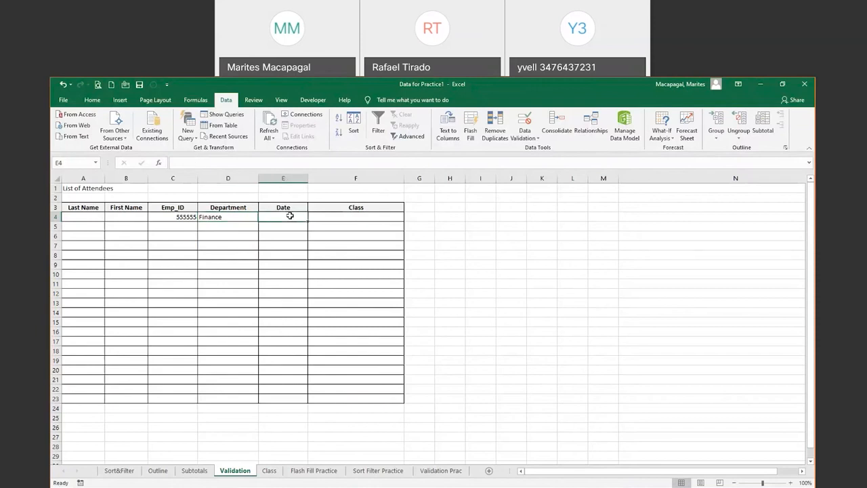
Restrict E4 to dates between 4/1/2020 and =TODAY()
click(539, 138)
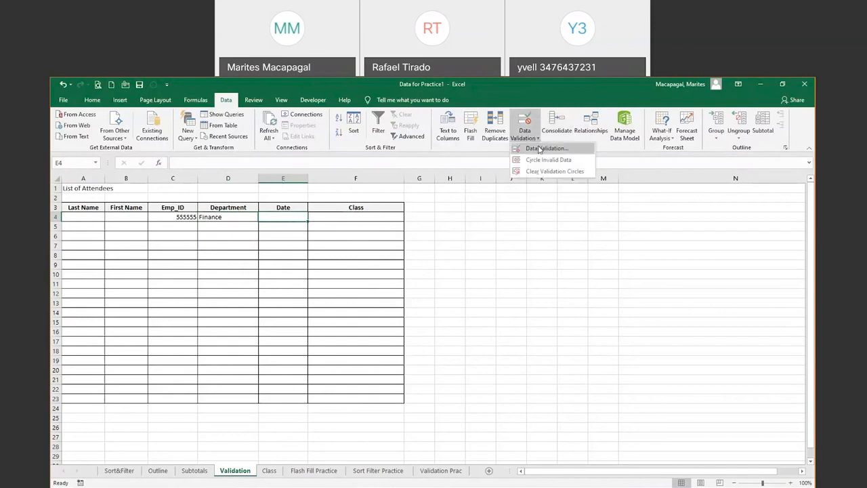
click(539, 148)
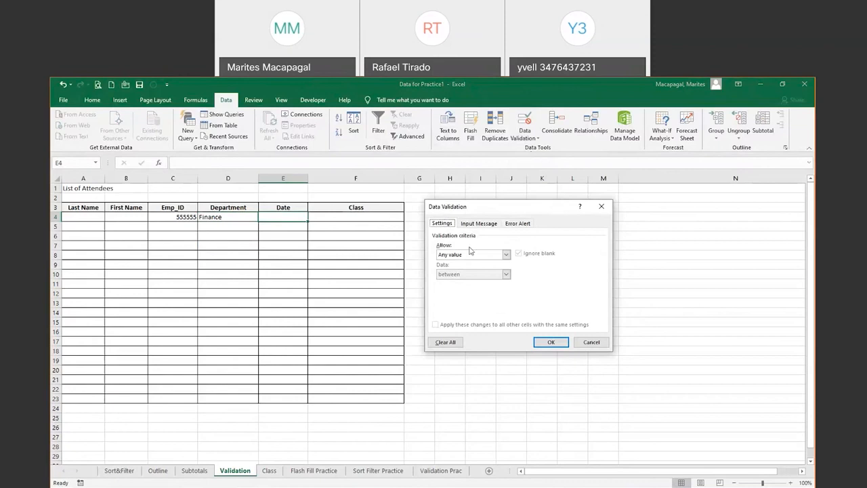
click(506, 255)
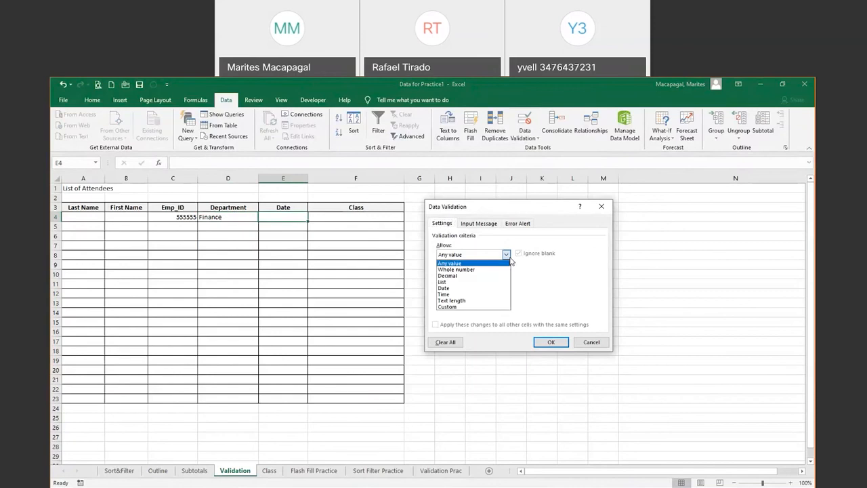
click(455, 288)
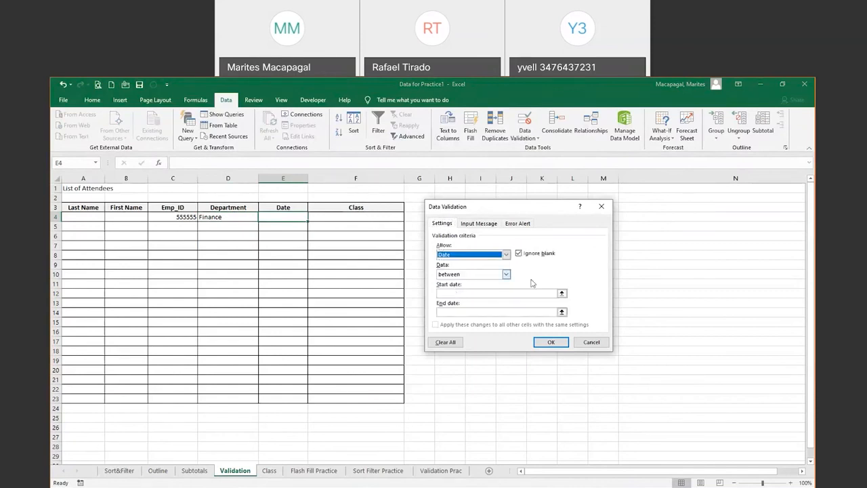
click(455, 292)
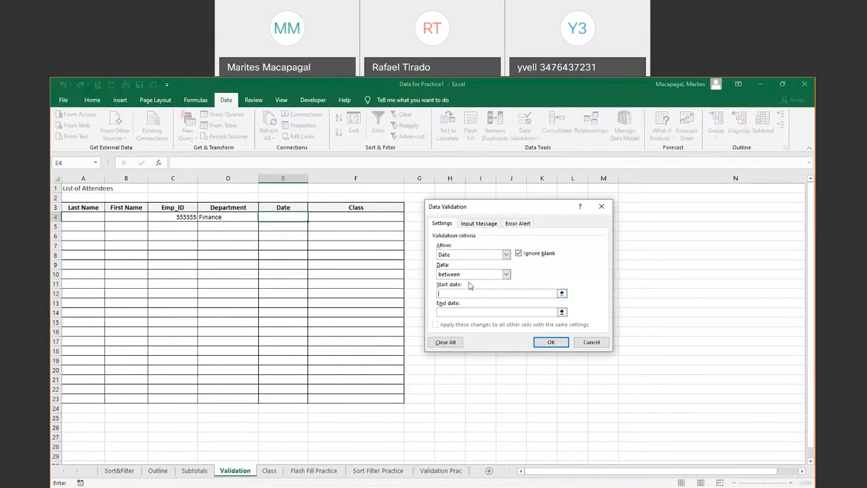
text(4/1/2020)
click(457, 311)
text(4)
text(TODA)
text(Y())
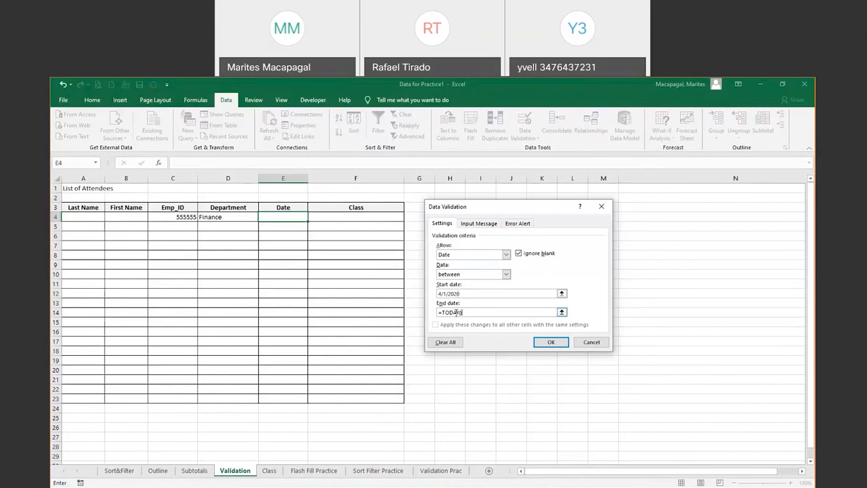
click(550, 343)
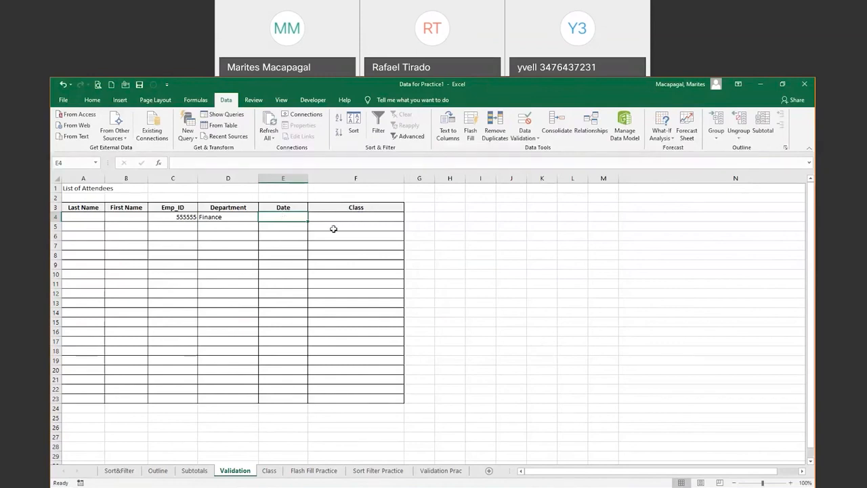
Make F4 a List dropdown sourced from the class titles in Class!$A$2:$A$15
click(376, 216)
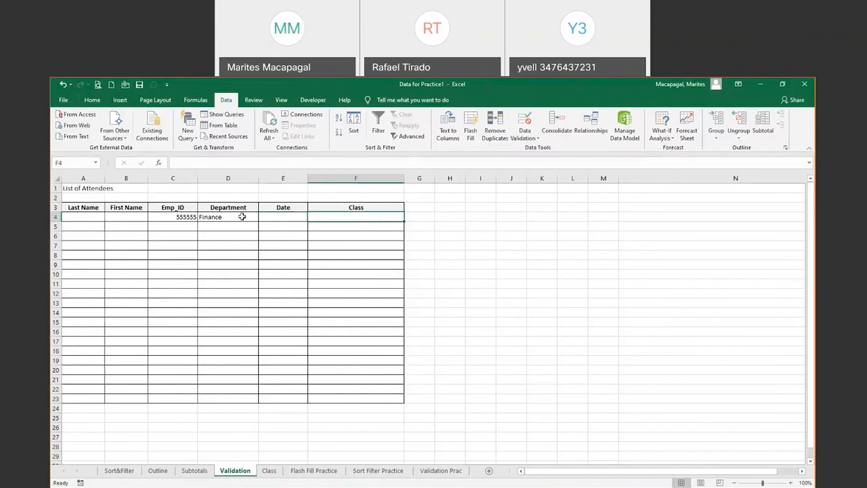
click(269, 472)
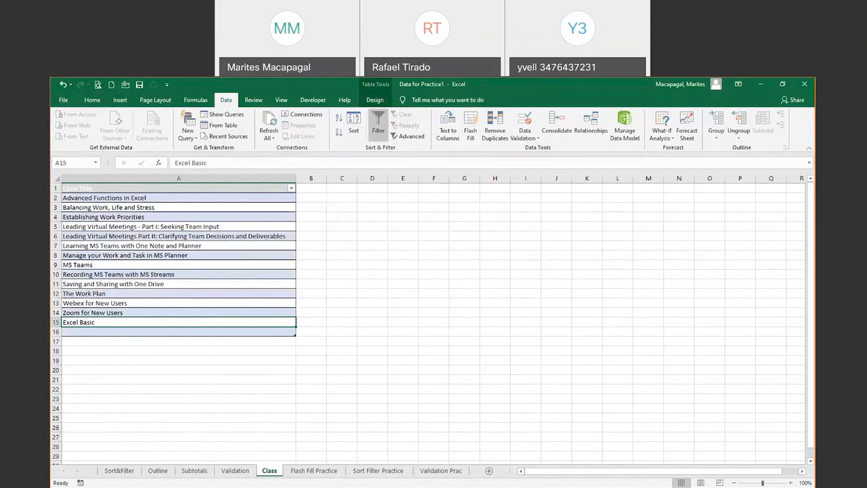
click(235, 470)
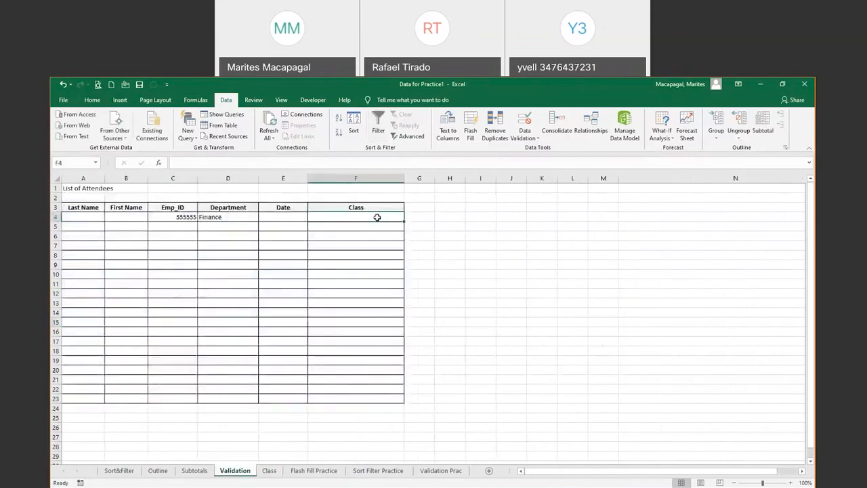
click(532, 136)
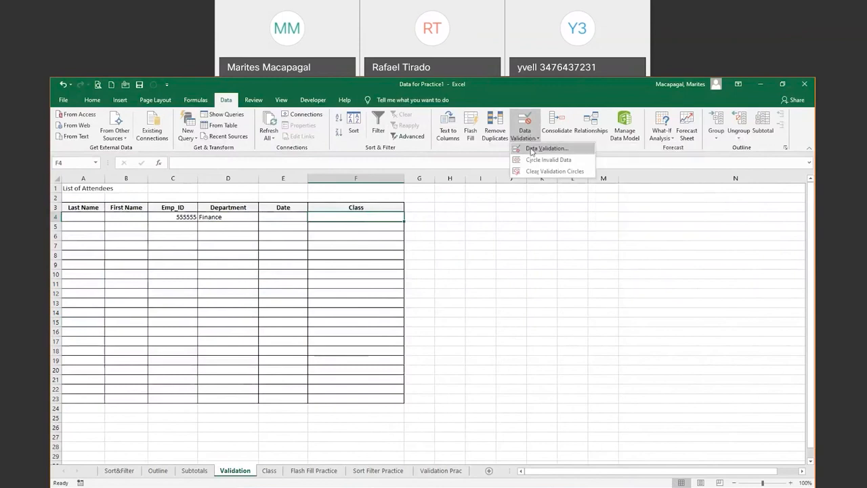
click(532, 148)
click(505, 254)
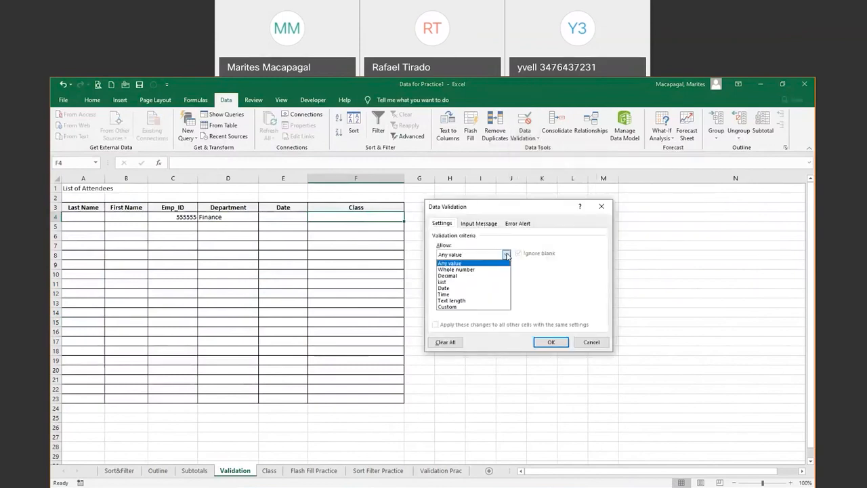
click(454, 284)
click(518, 293)
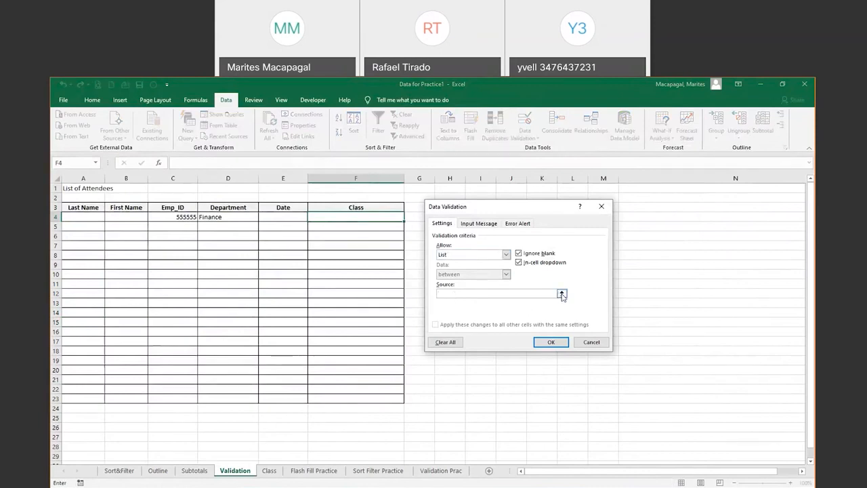
click(269, 471)
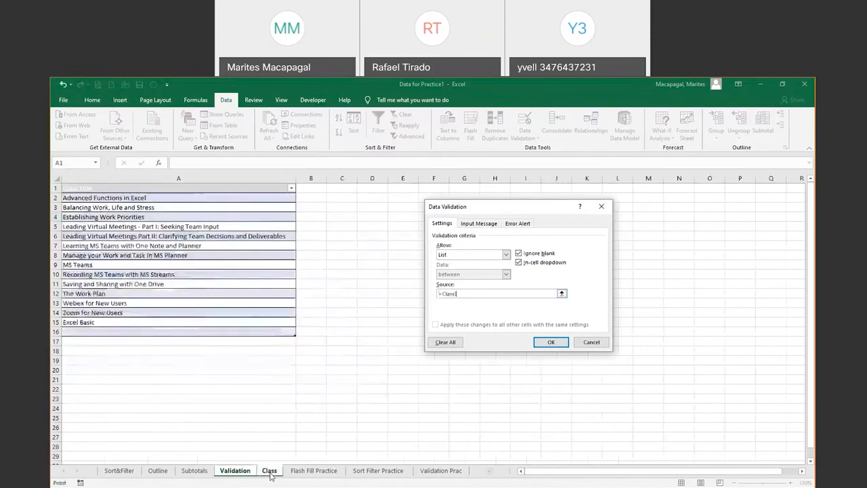
drag(134, 197, 131, 322)
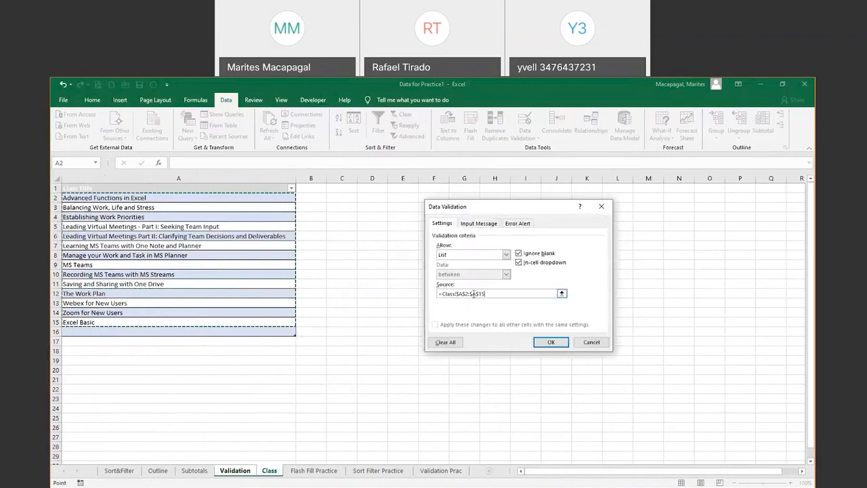
click(550, 342)
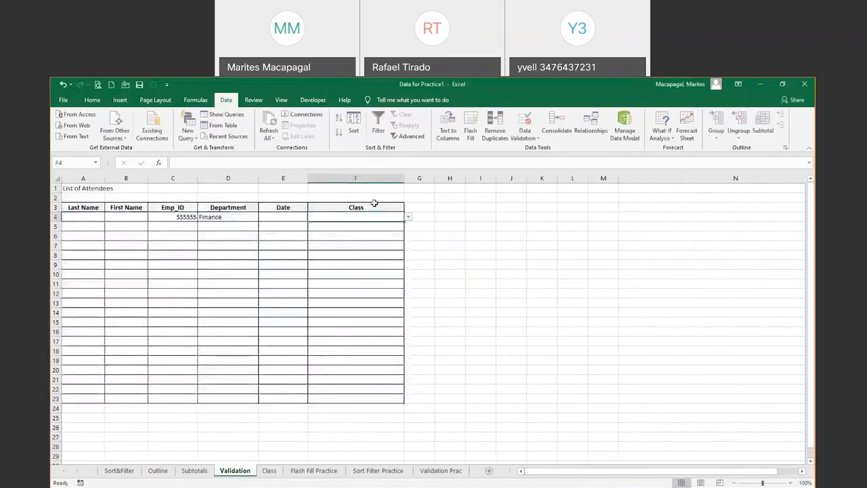
View F4's class dropdown without choosing, then switch to the Validation Prac sheet
click(408, 217)
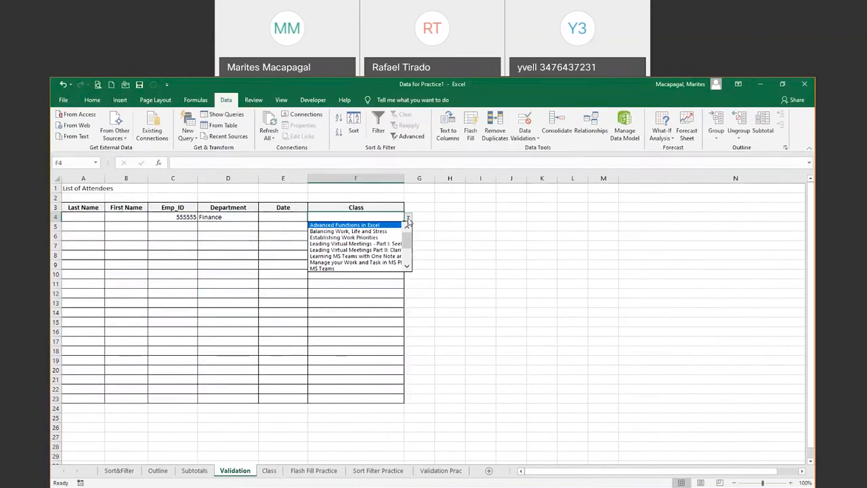
key(Escape)
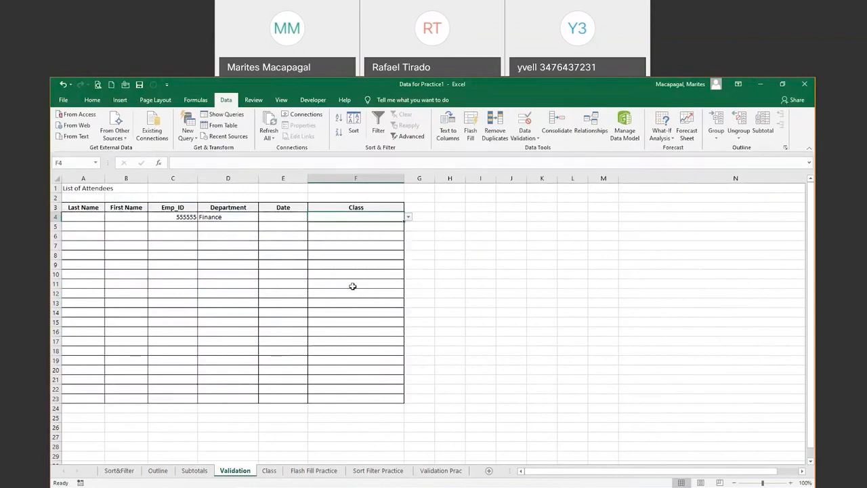
click(439, 471)
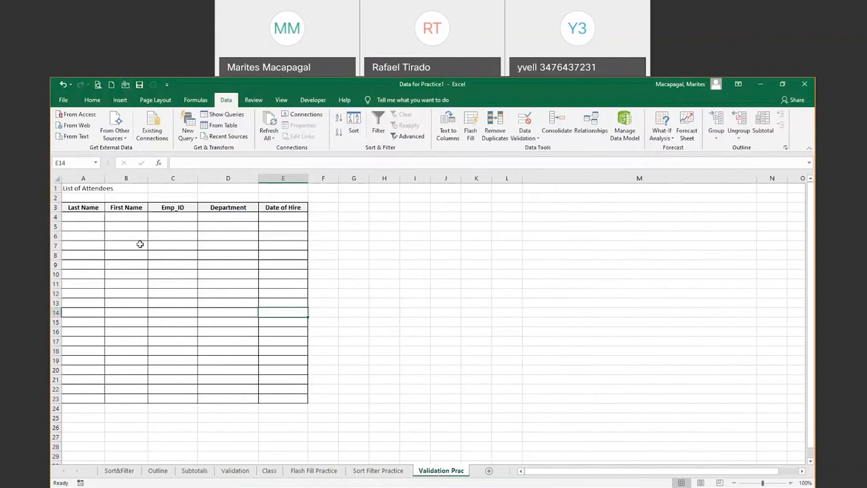
click(189, 264)
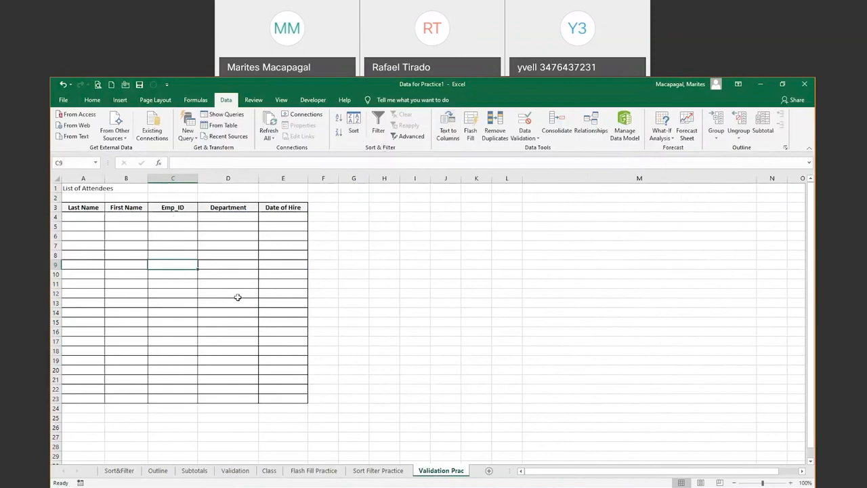
click(381, 92)
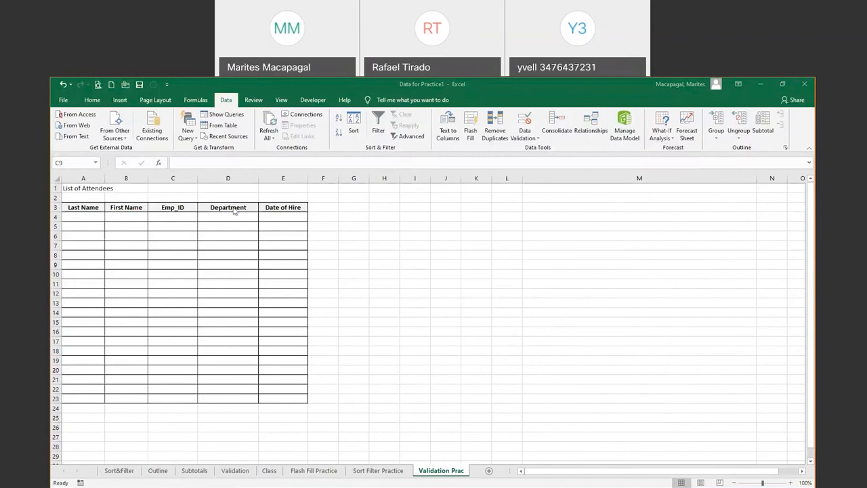
click(160, 215)
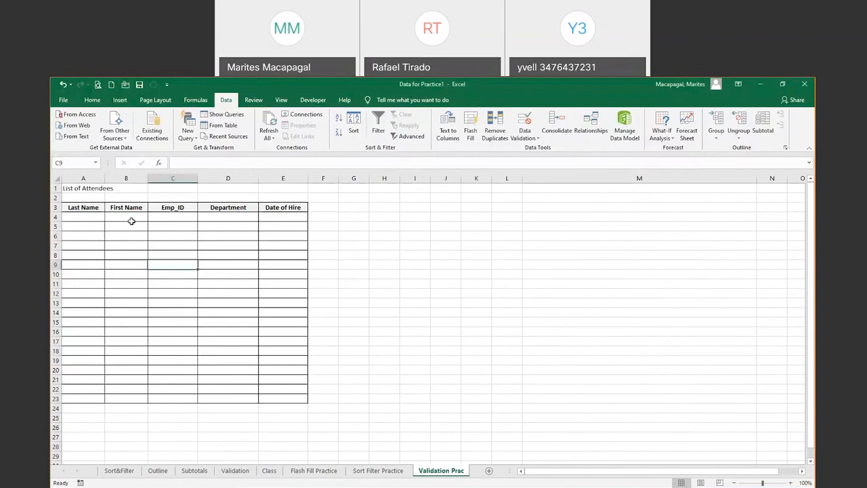
click(161, 216)
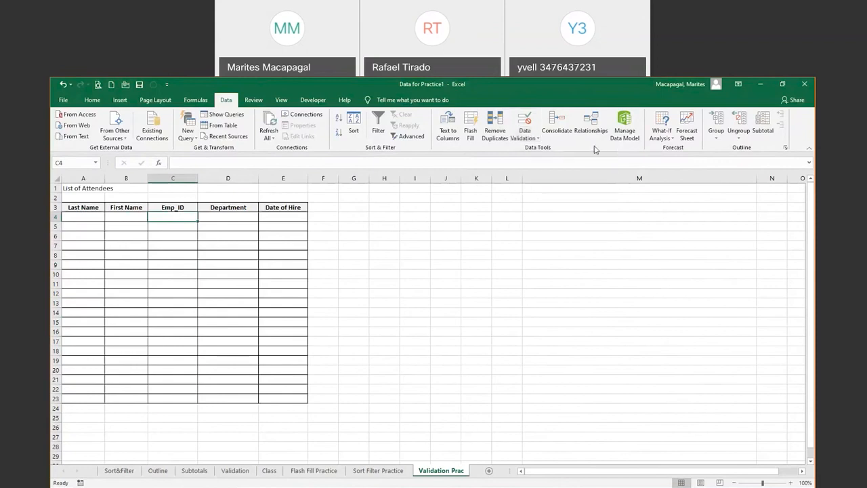
Apply a Text length equal to 6 validation rule to Emp_ID cell C4
click(537, 138)
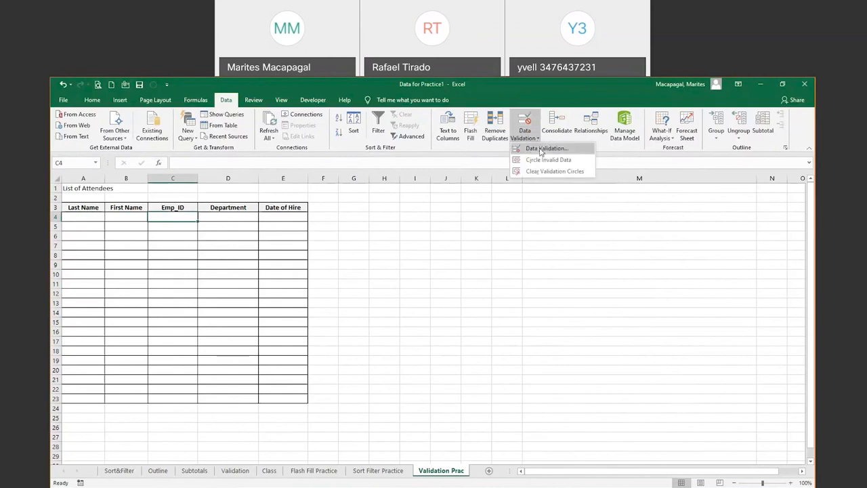
click(539, 148)
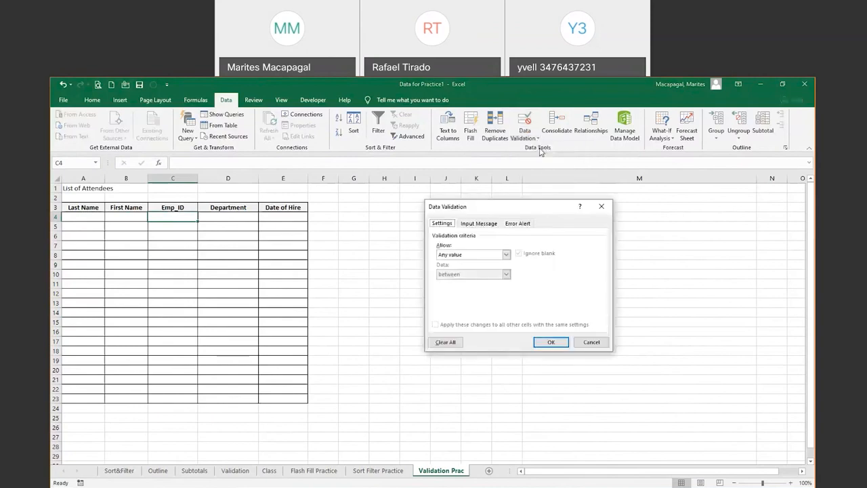
click(506, 254)
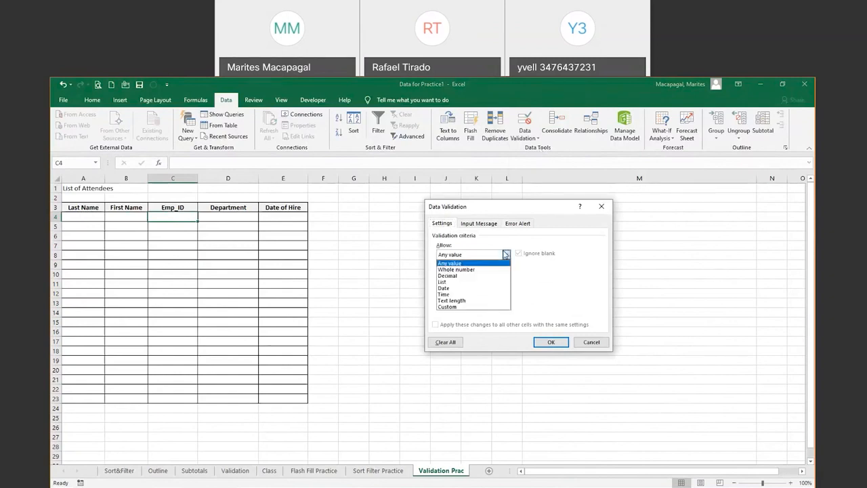
click(494, 301)
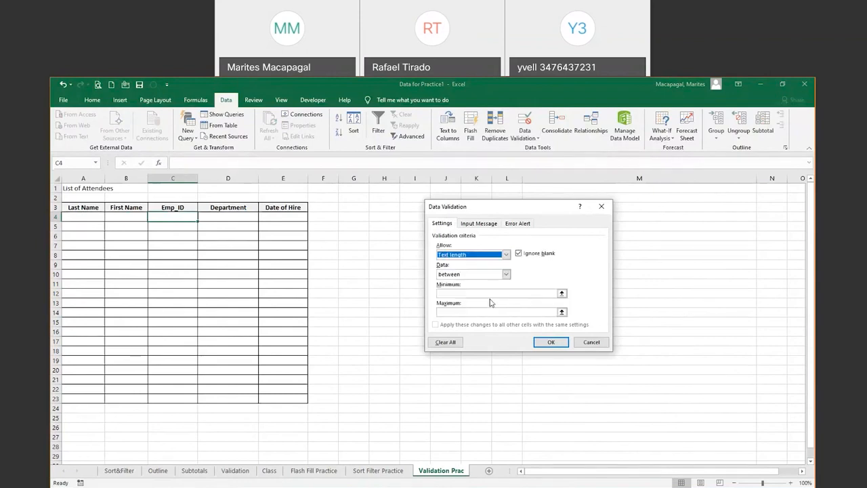
click(473, 293)
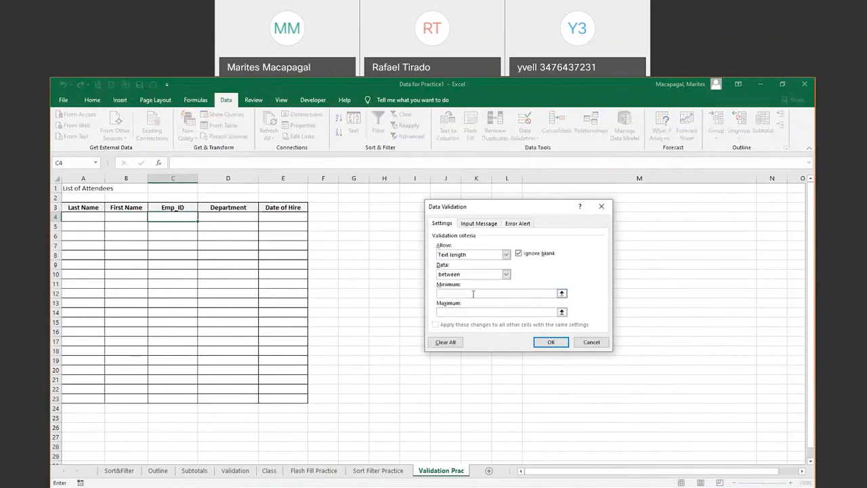
click(505, 273)
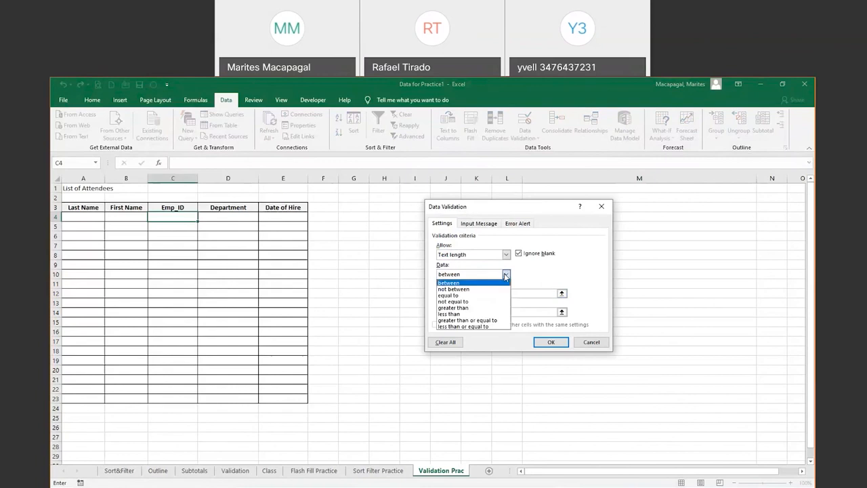
click(472, 296)
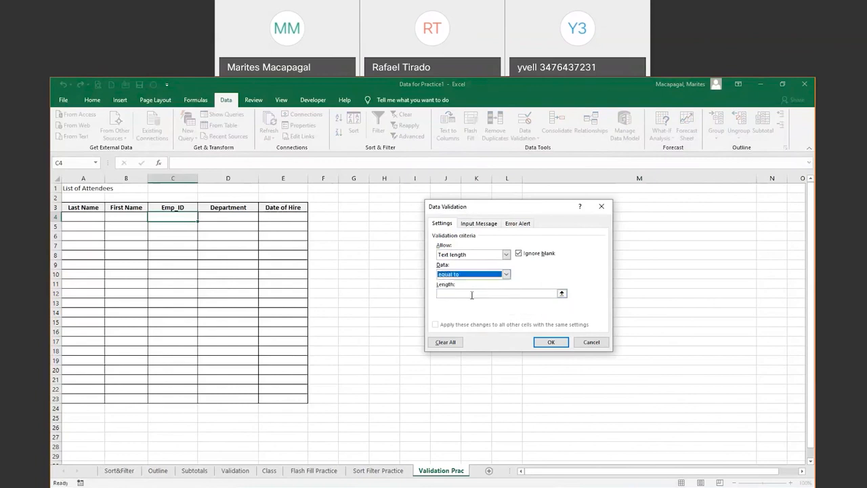
click(473, 294)
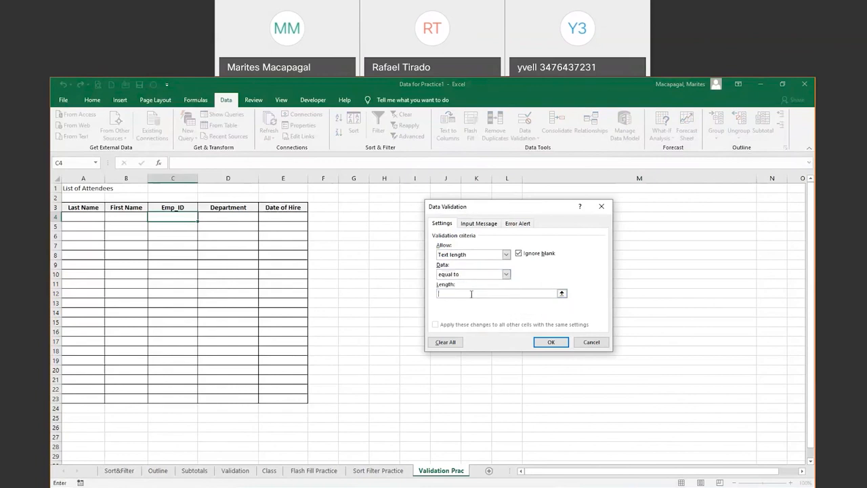
text(6)
click(550, 342)
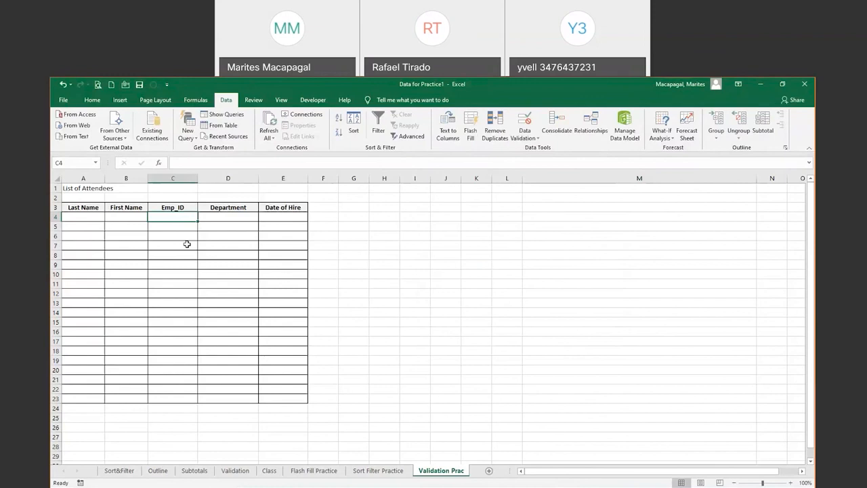
Give D4 a List validation with source Art,School,Design,Color
click(237, 217)
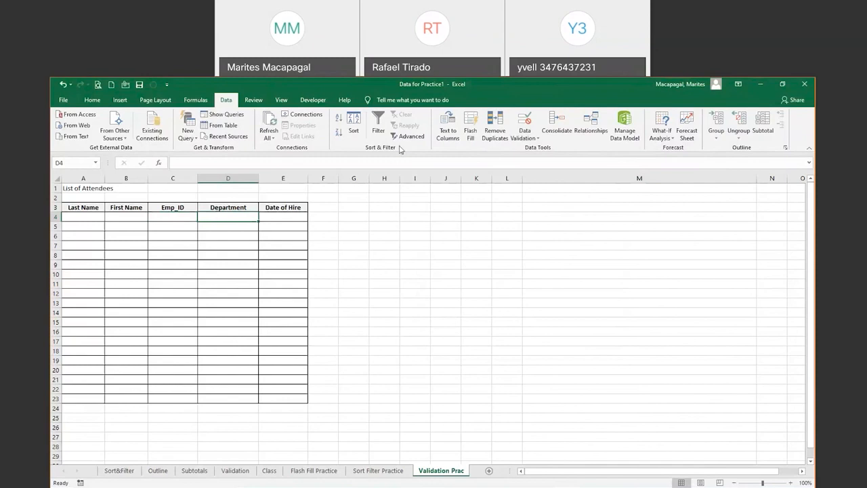
click(531, 138)
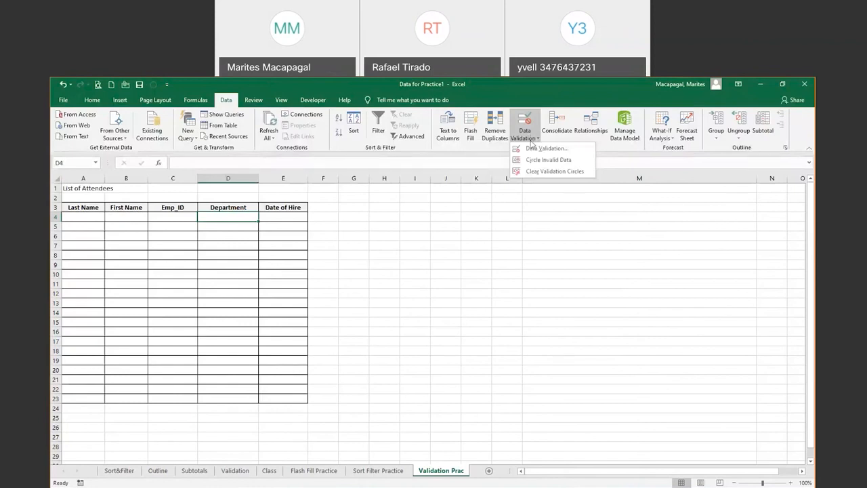
click(535, 149)
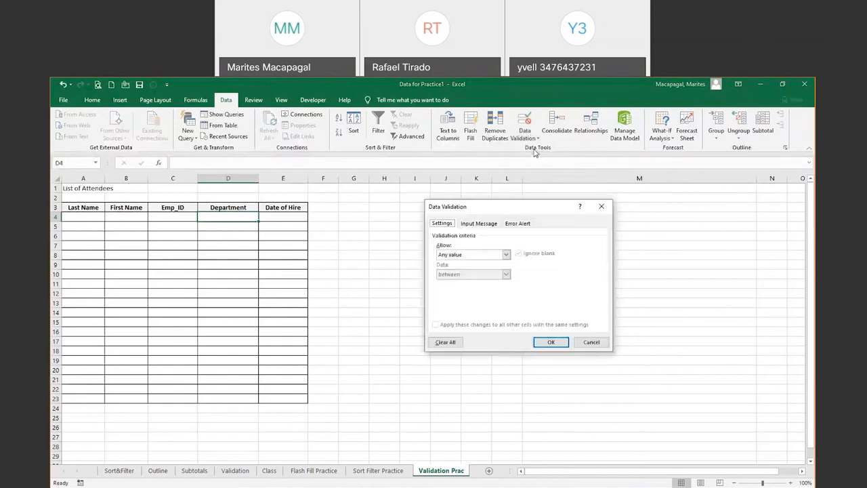
click(506, 254)
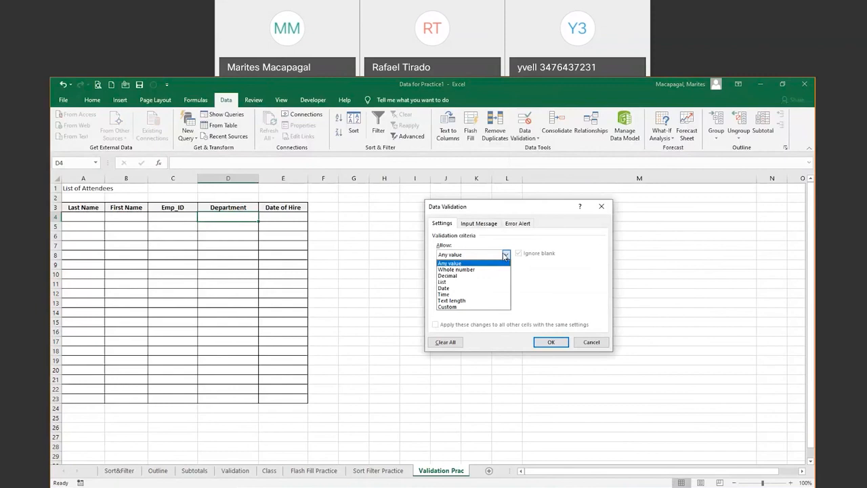
click(470, 283)
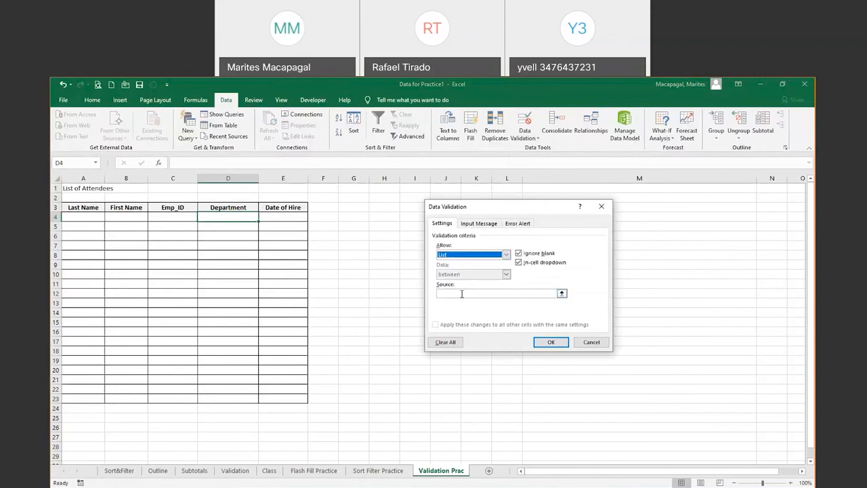
click(462, 293)
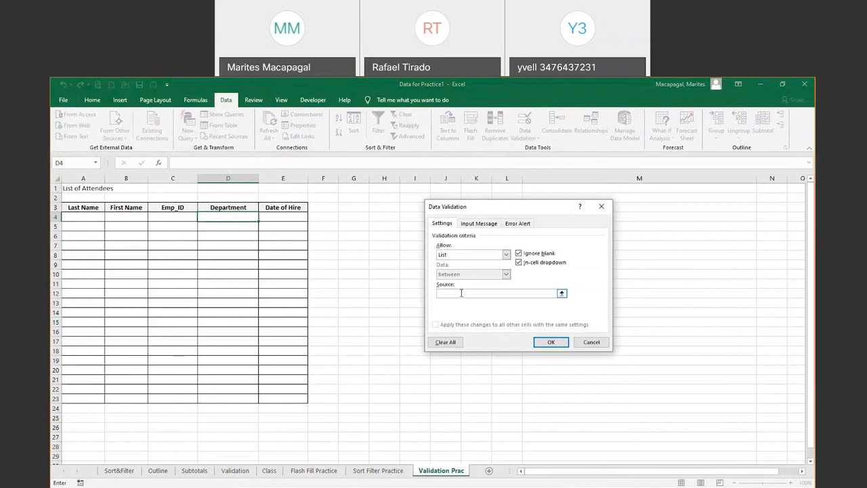
text(Art,)
text(School,Design,Color)
click(546, 342)
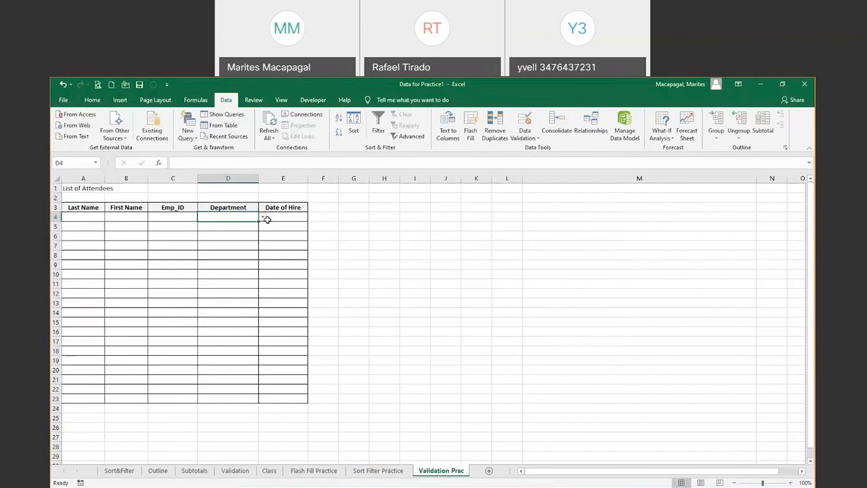
Undo the Art list, then reopen D4's List validation and enter source NYCI,BT,HR
click(61, 86)
click(535, 140)
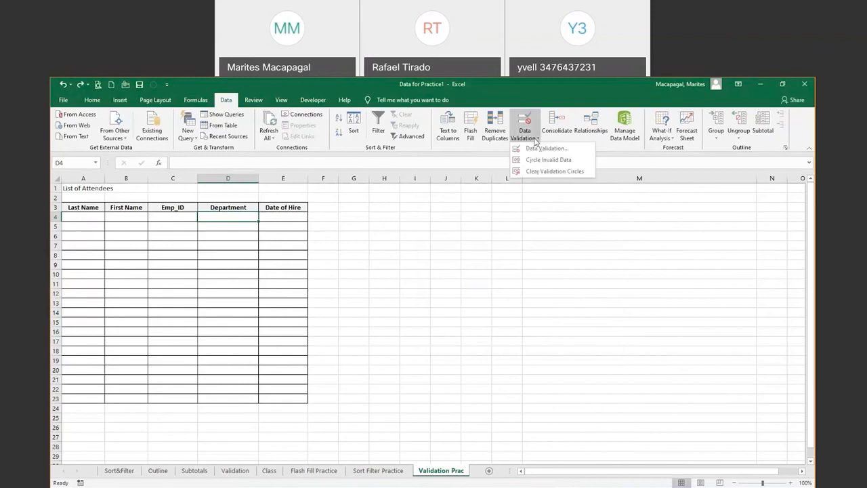
click(539, 148)
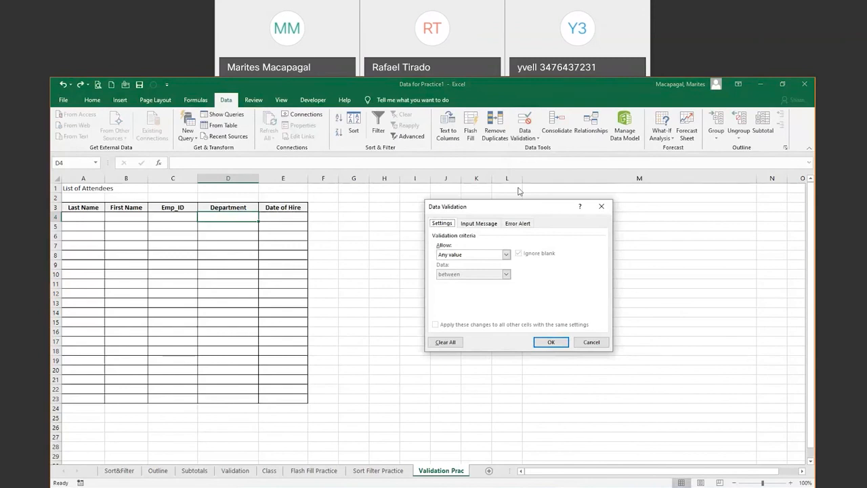
click(504, 255)
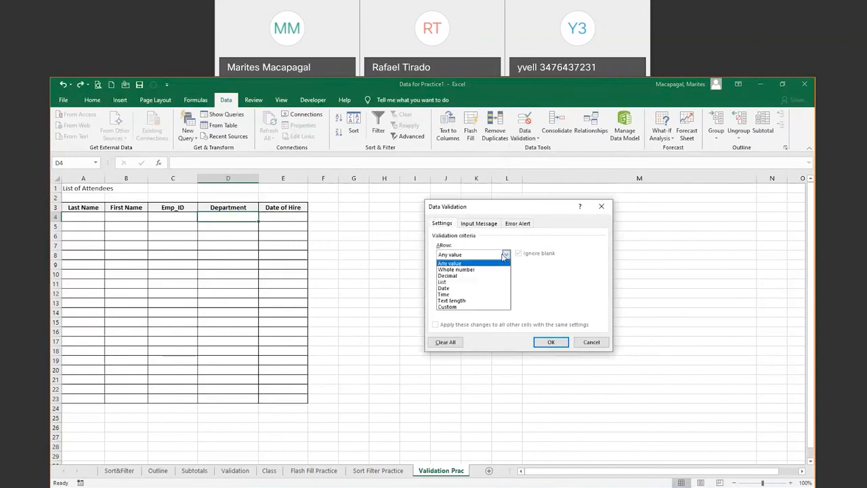
click(465, 282)
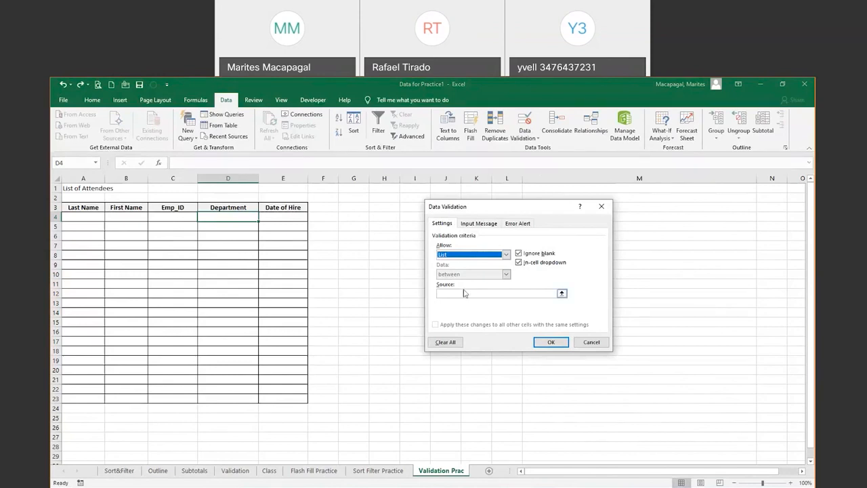
click(465, 293)
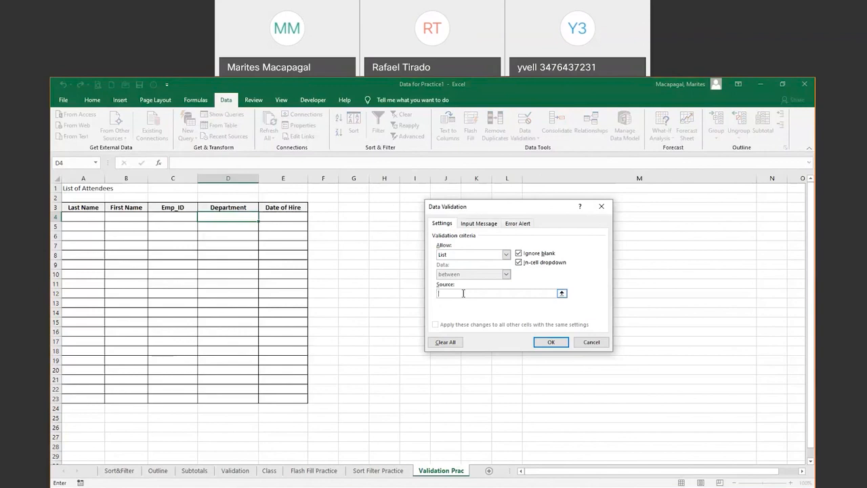
text(NYCI)
text(,BT)
text(,HR)
click(562, 294)
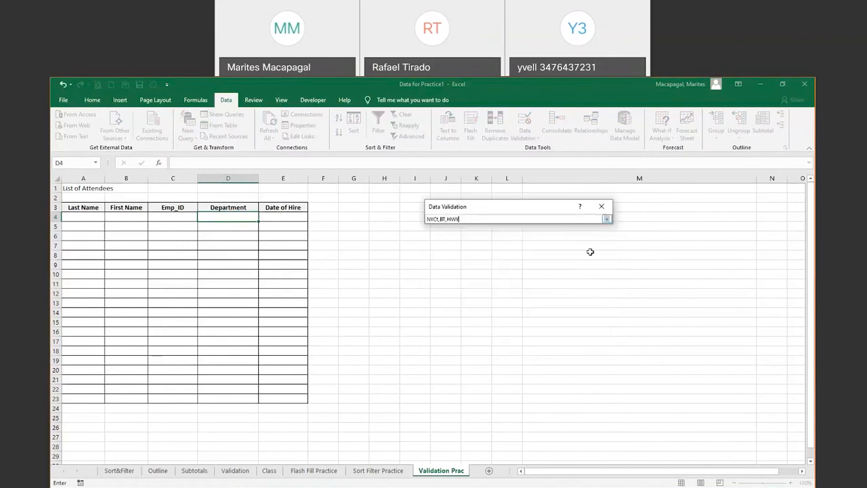
click(608, 220)
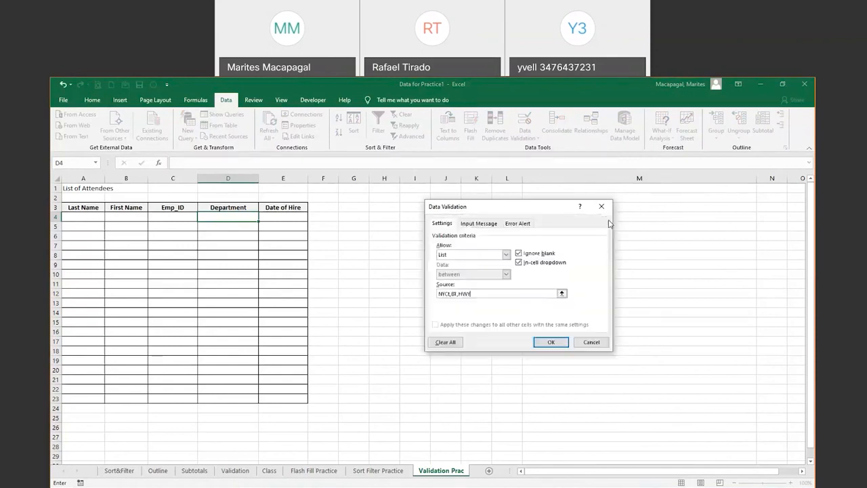
Give cell D4 an input message titled 'Department' reading 'Please select from the drop down menu'
click(479, 224)
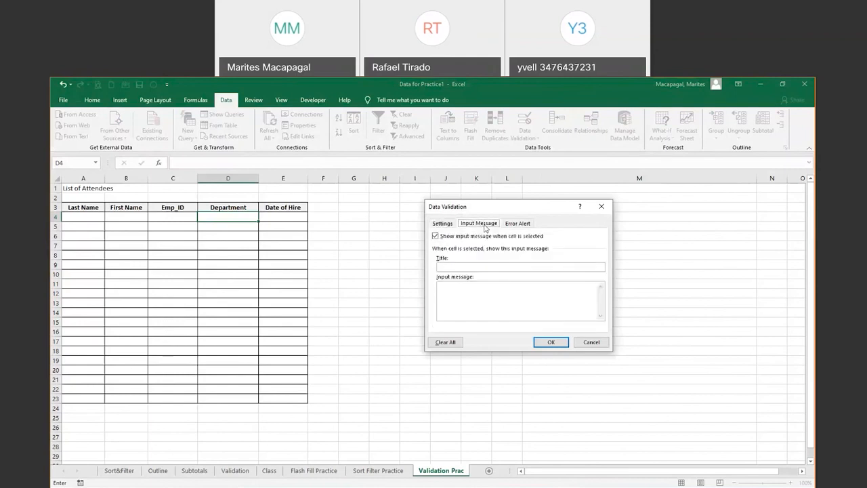
click(460, 267)
text(Depa)
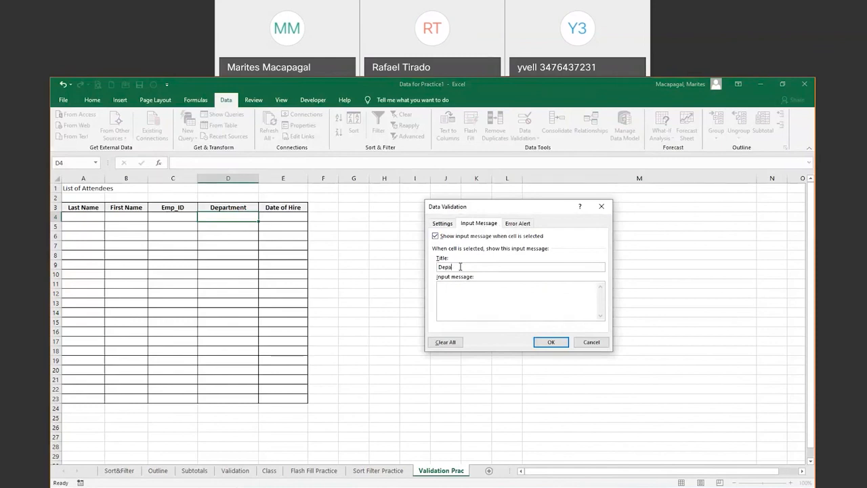
text(rt)
text(ment)
text(Please )
text(se)
text(le)
text(ct from the)
text( drop do)
text(wn men)
text(u)
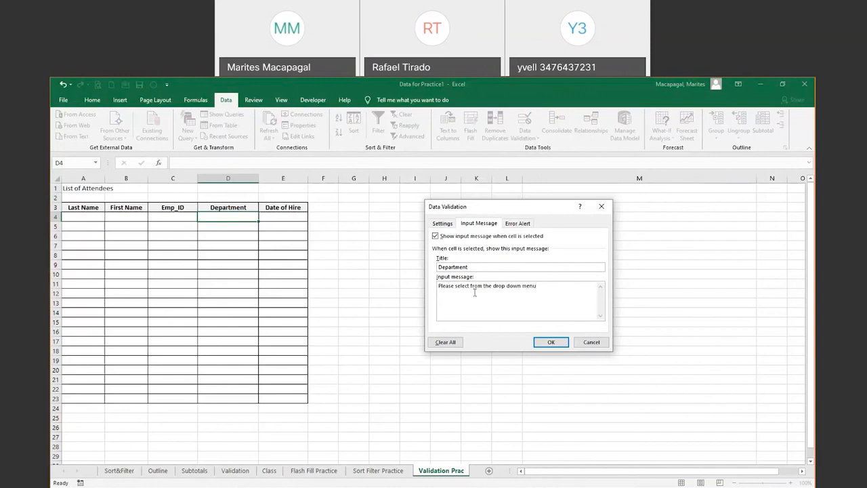
click(518, 223)
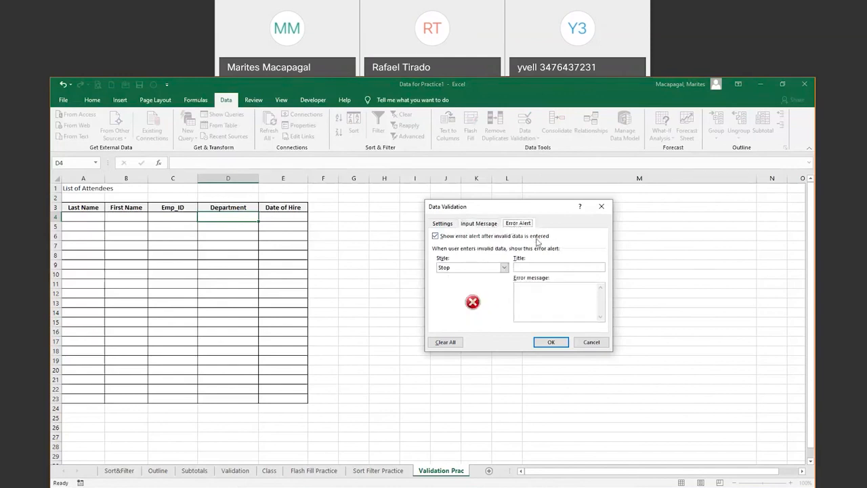
Add an 'Invalid Entry' error alert saying 'Please select from the drop down menu' and apply the validation
click(535, 268)
text(Invalid Entry)
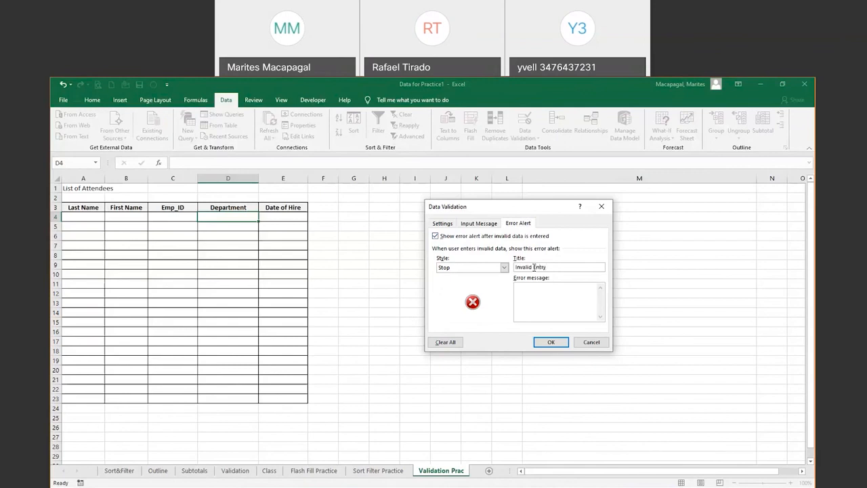
click(533, 287)
text(Please select from the drop down menu)
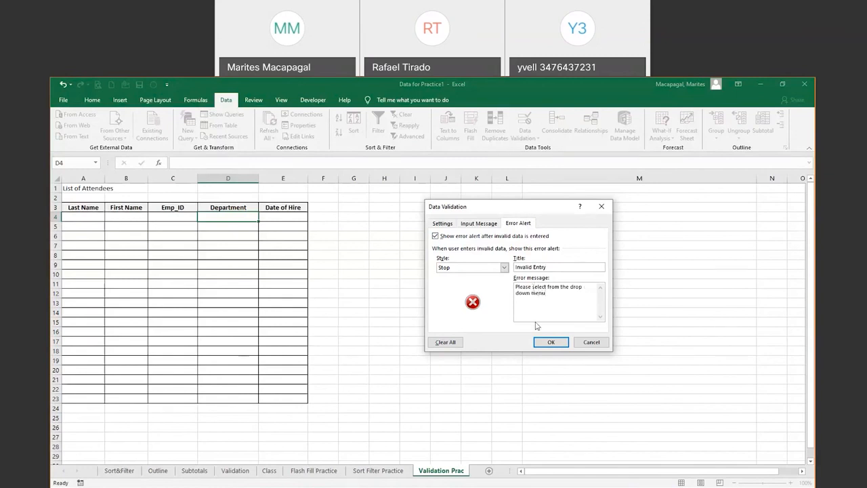
click(550, 342)
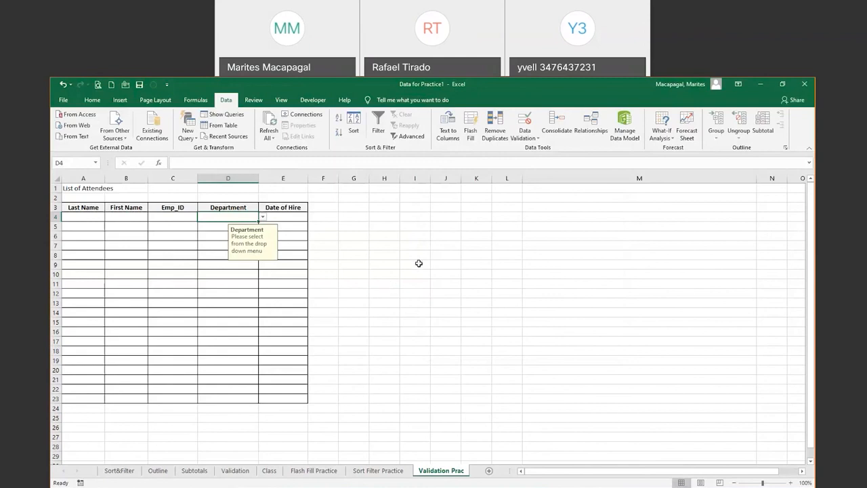
Start a data validation rule on Date of Hire cell E4 that allows dates only
click(273, 215)
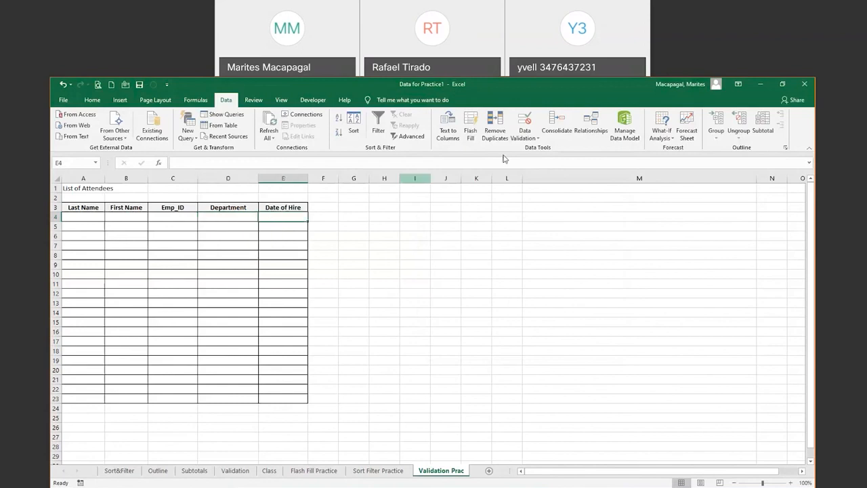
click(534, 139)
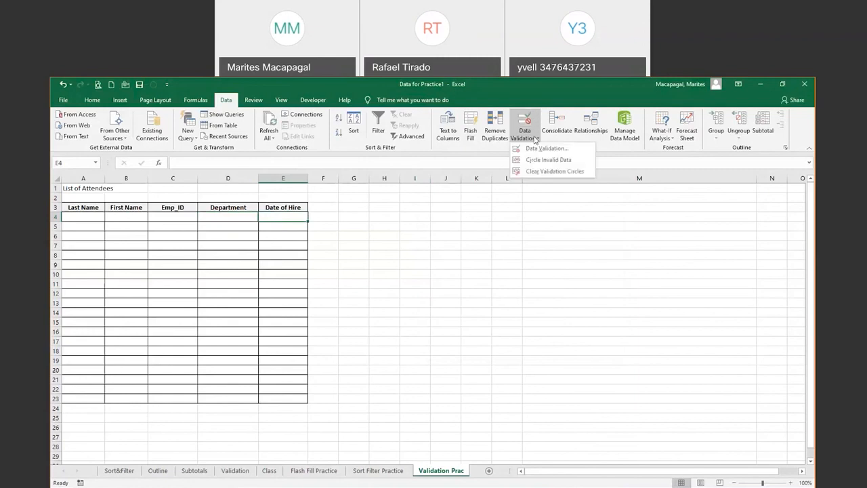
click(541, 149)
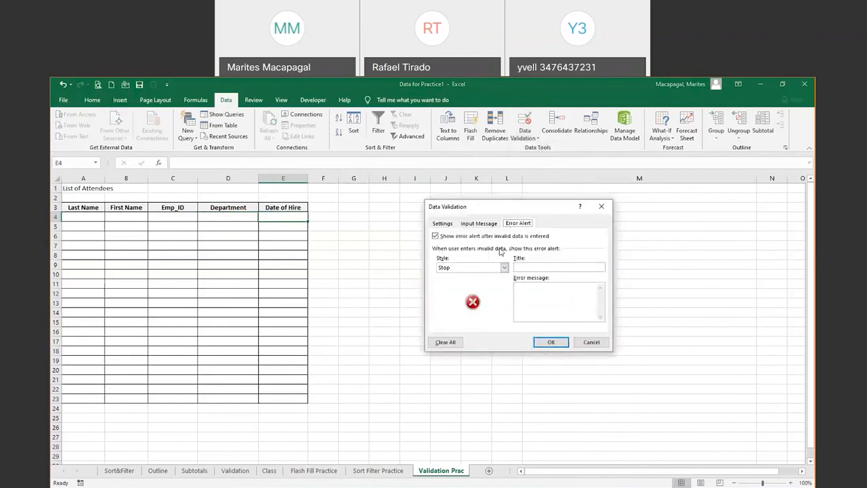
click(442, 225)
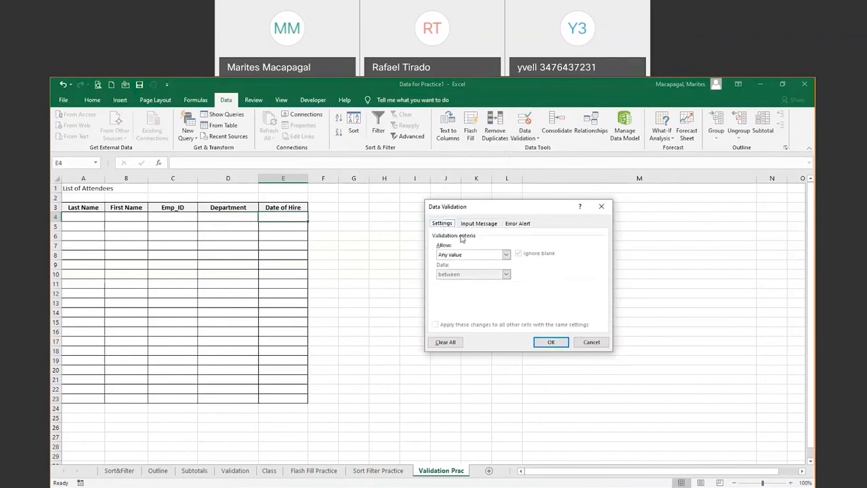
click(505, 254)
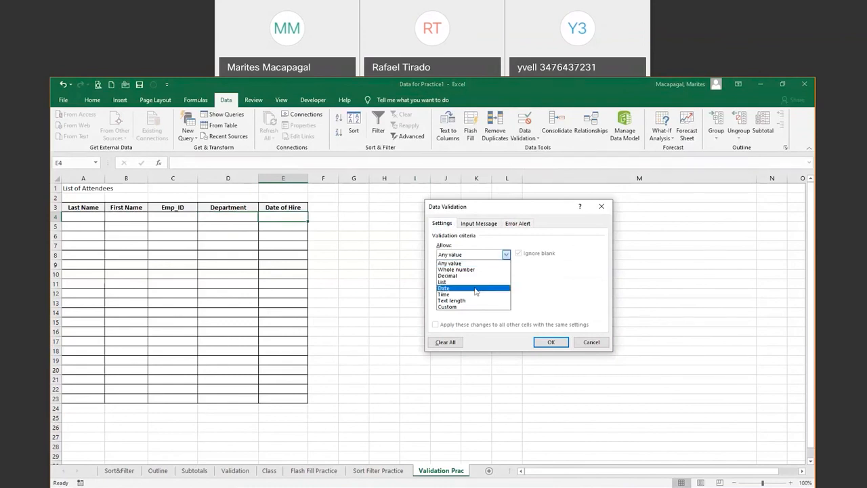
click(453, 288)
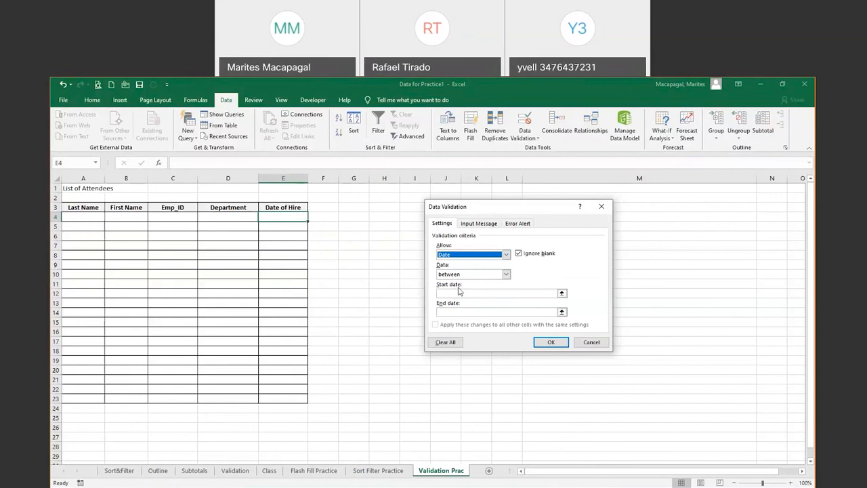
Limit E4 to dates between 09-15-1999 and =today() and apply the rule
click(511, 294)
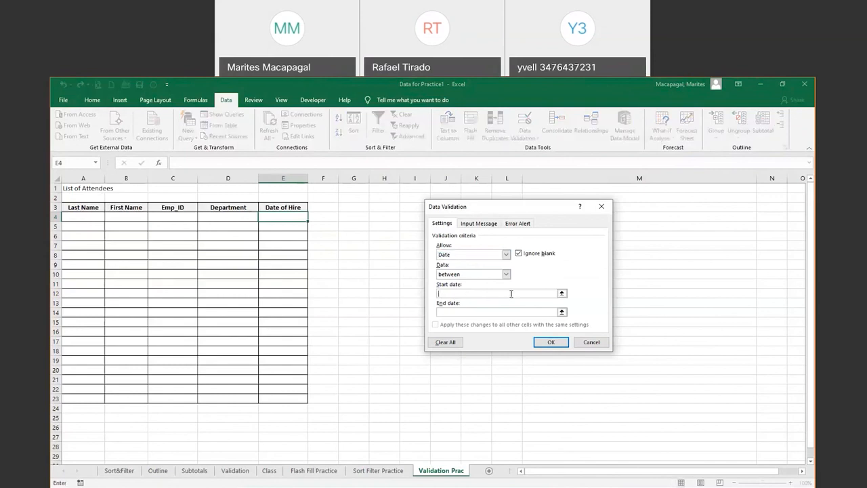
text(09/)
text(15)
text(-1)
text(99)
text(9)
key(Tab)
text(today())
click(440, 313)
text(=)
click(551, 343)
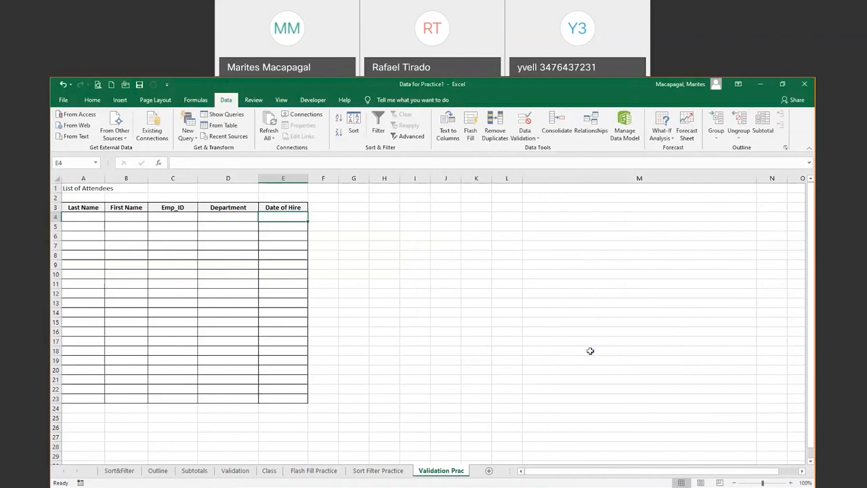
click(445, 207)
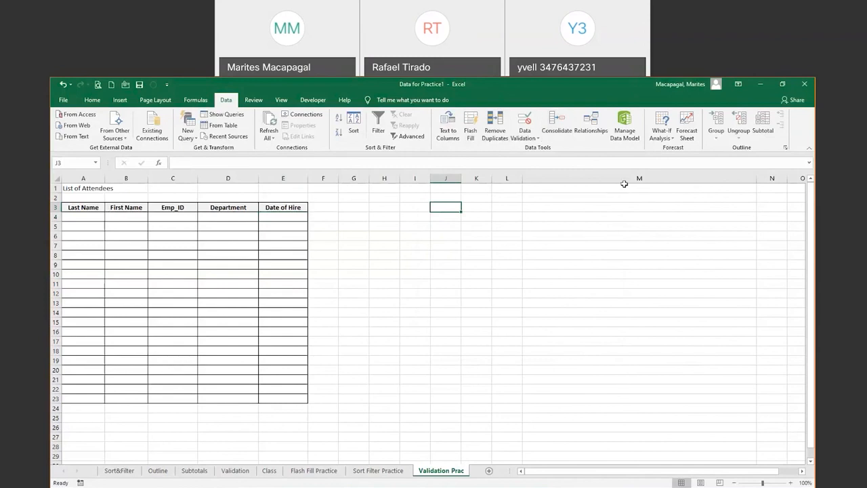
click(618, 97)
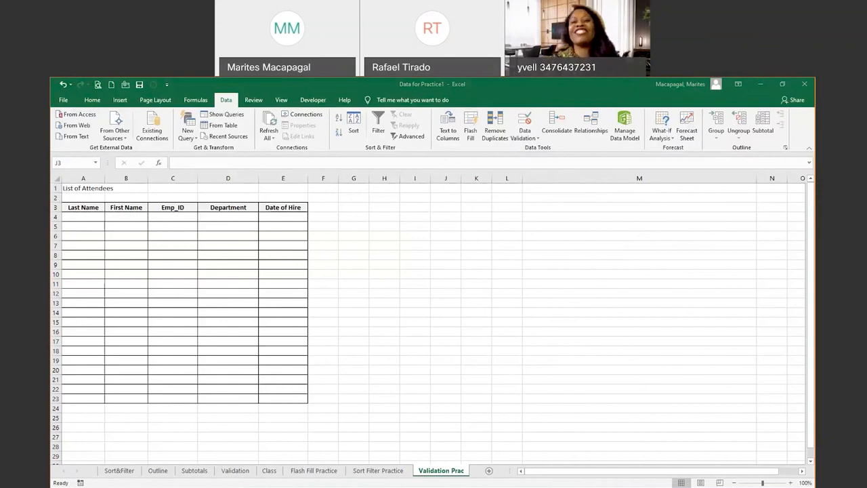
Advance the PowerPoint slide show four slides to slide 9, Upcoming Online Computer Training
key(alt+Tab)
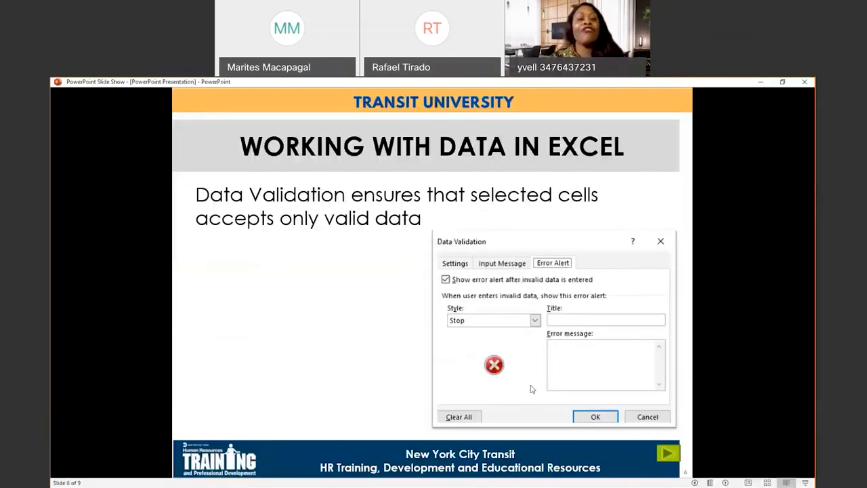
click(725, 482)
click(725, 483)
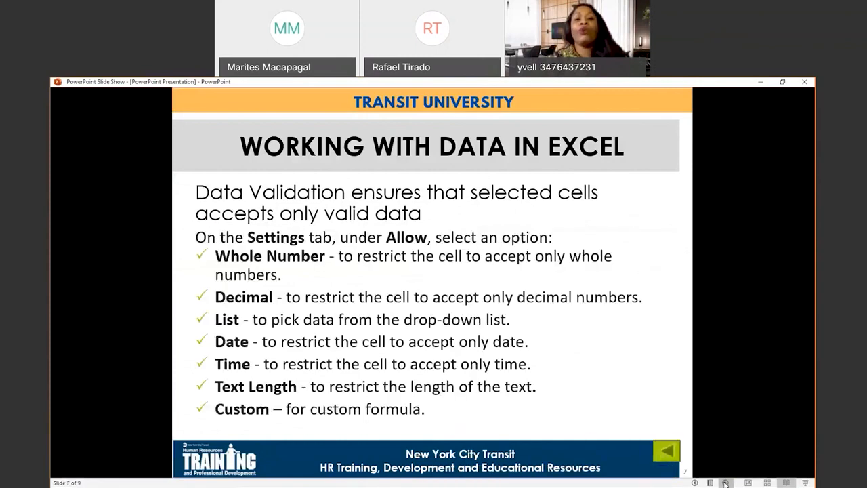
click(725, 482)
click(724, 482)
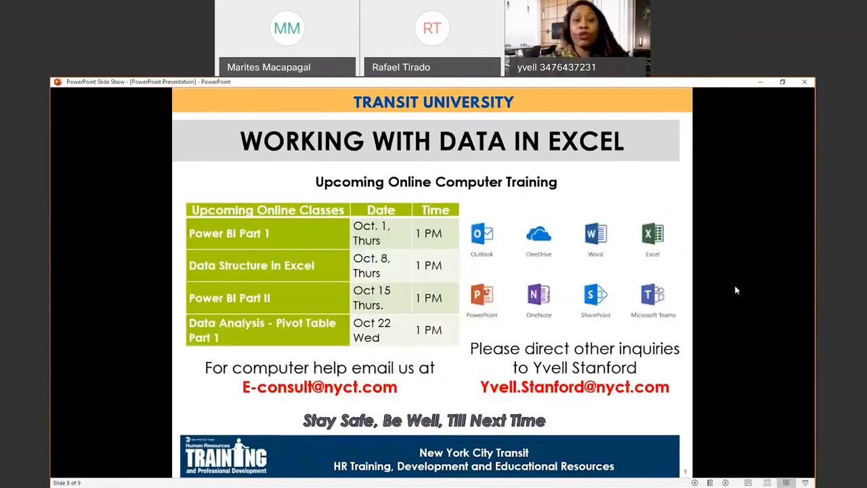